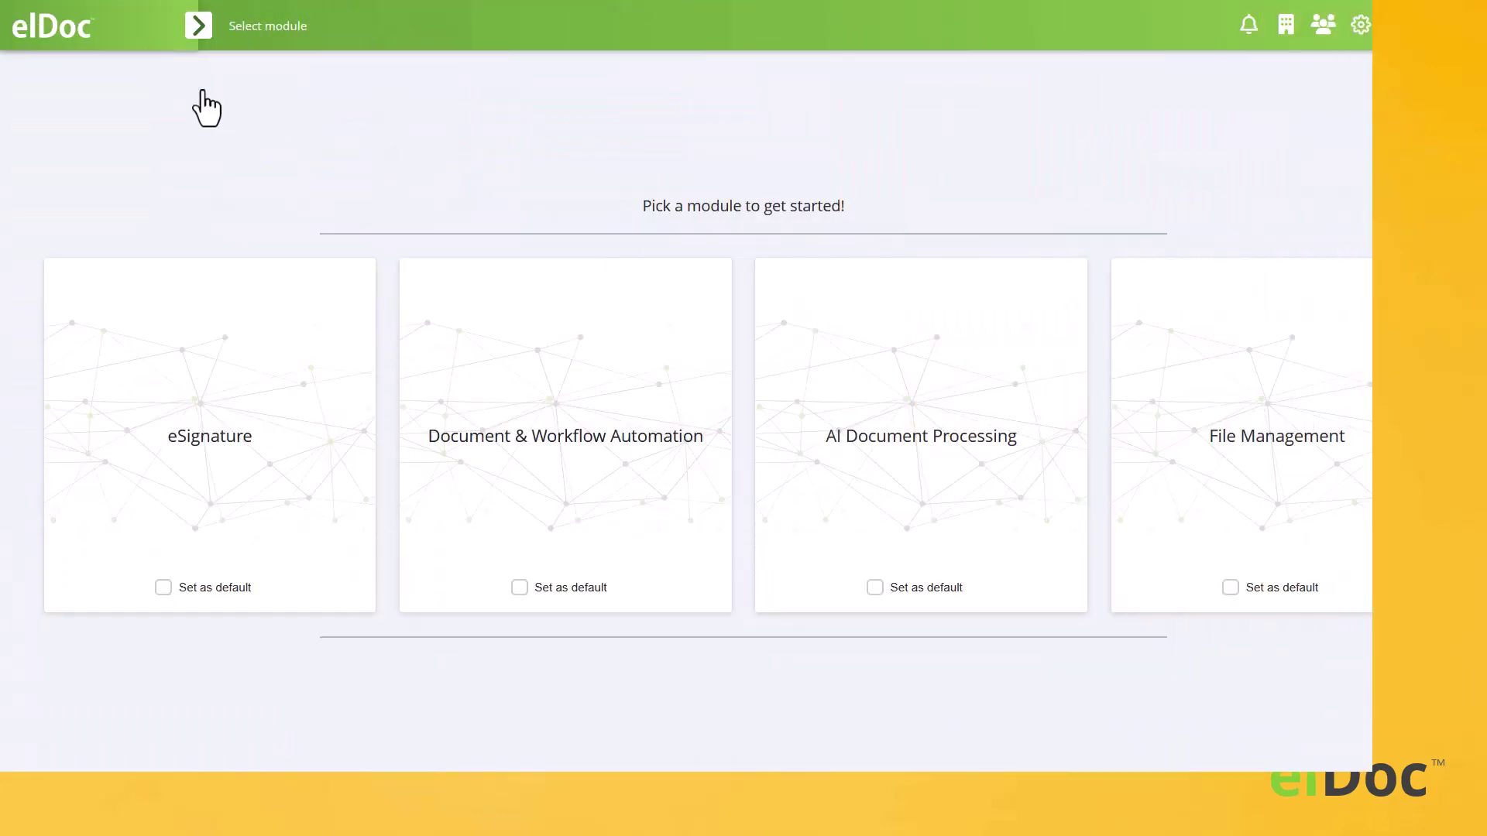
# - Create a new document form in the Forms designer of the Document & Workflow Automation module and open it for editing
pyautogui.click(578, 450)
pyautogui.click(171, 172)
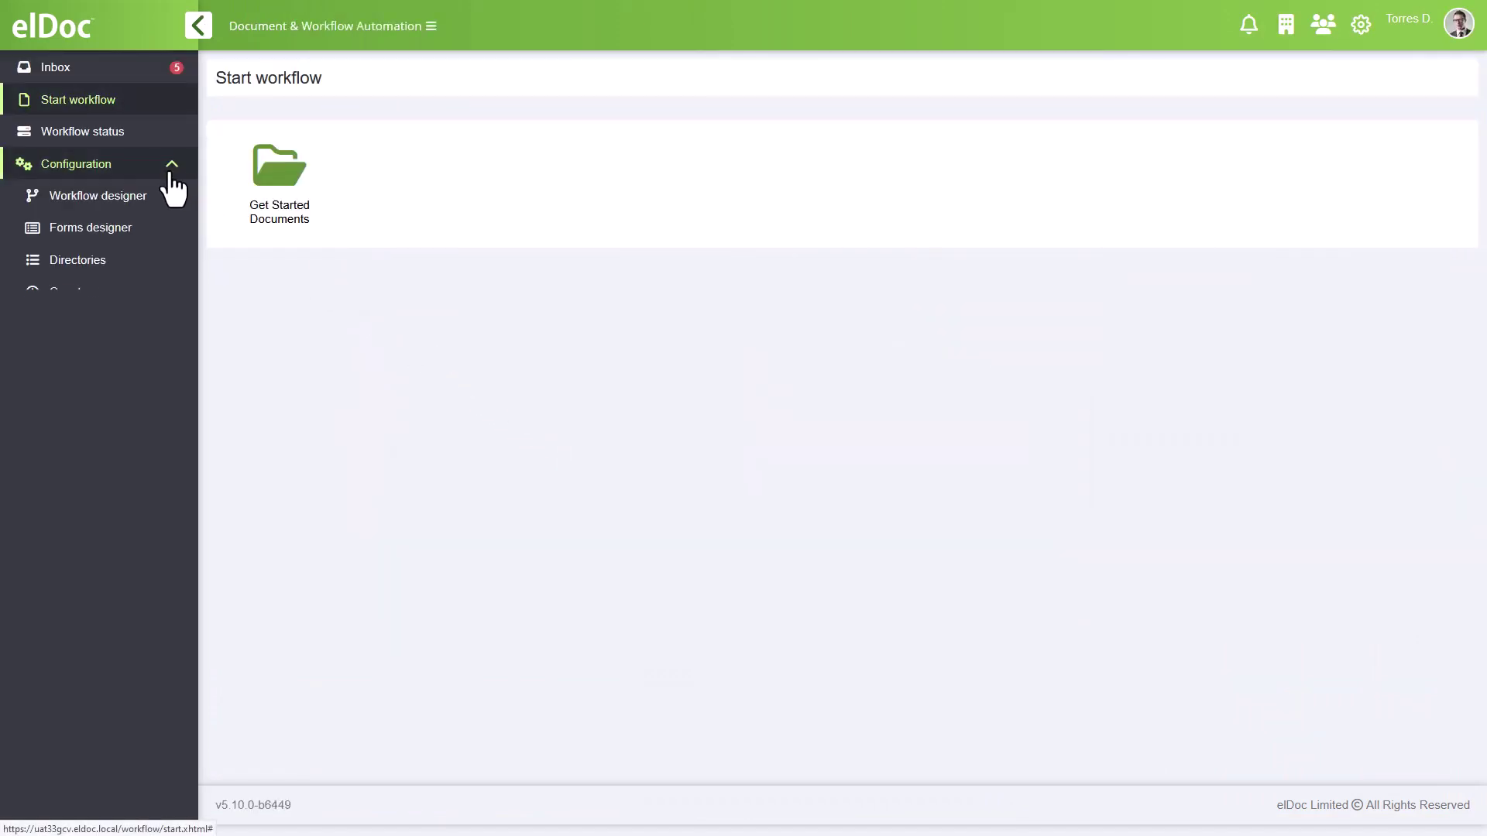
pyautogui.click(155, 236)
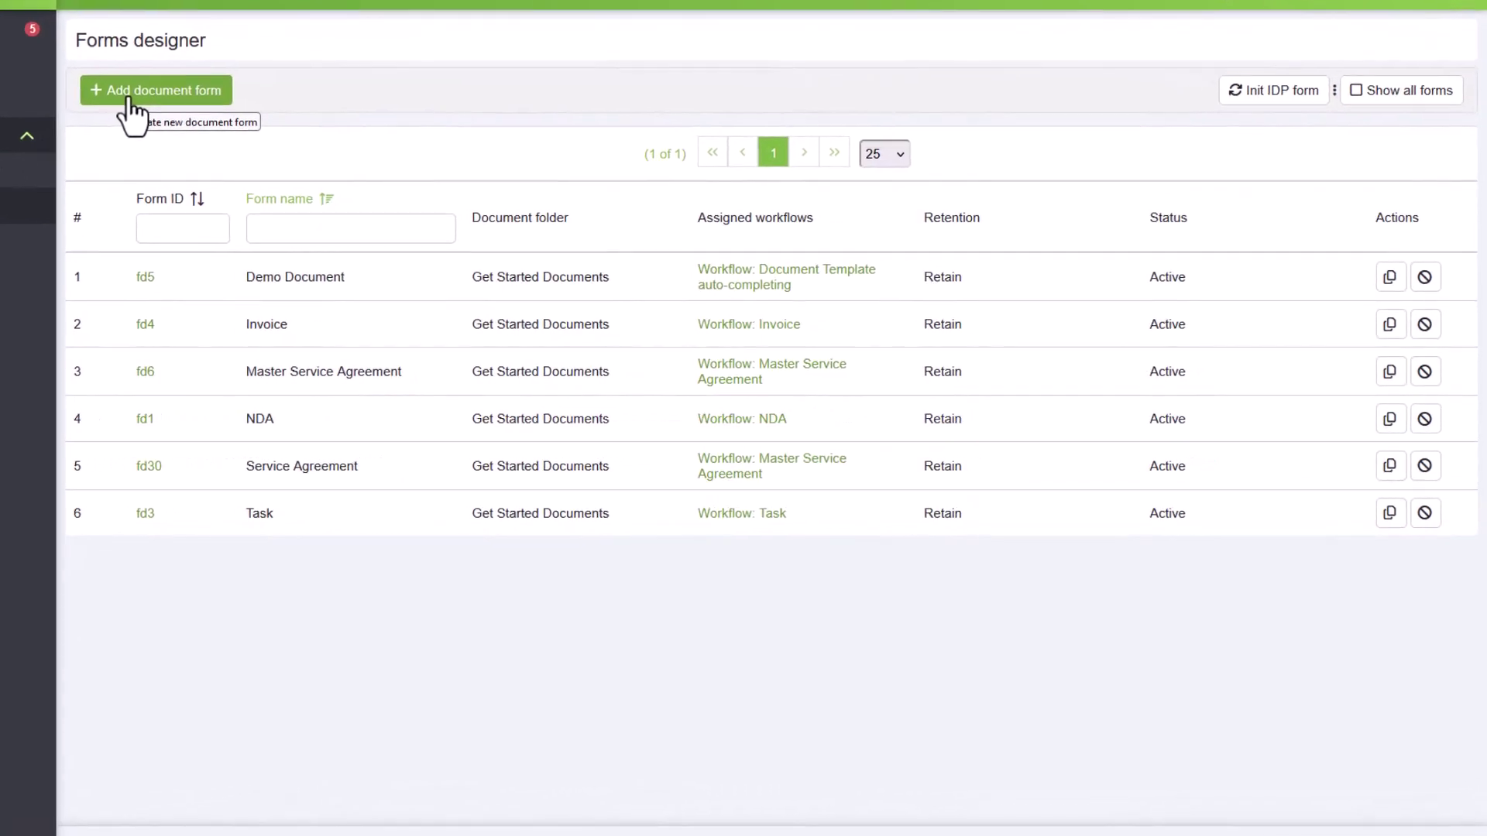
pyautogui.click(127, 98)
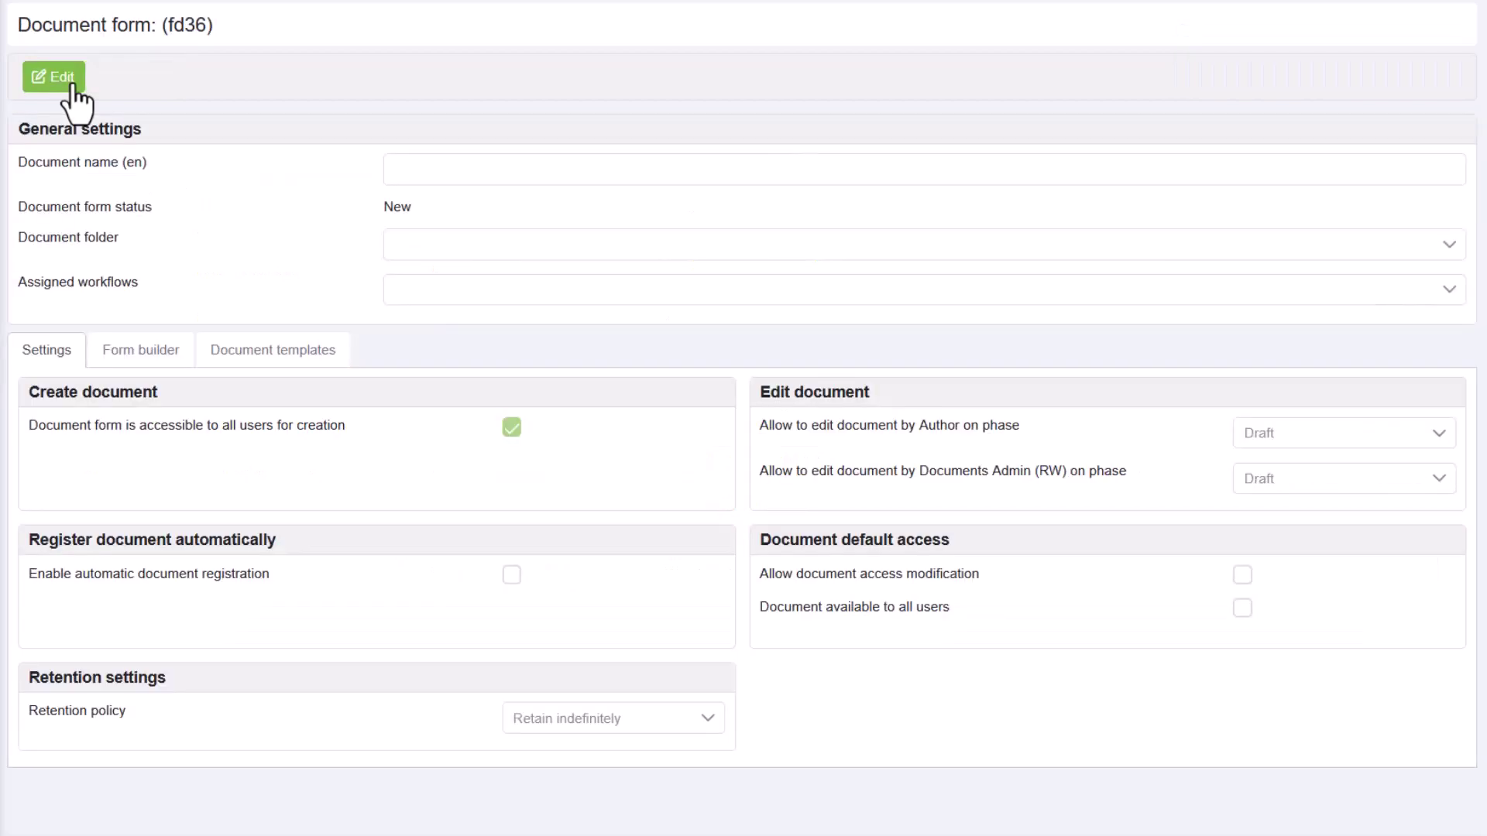
pyautogui.click(53, 77)
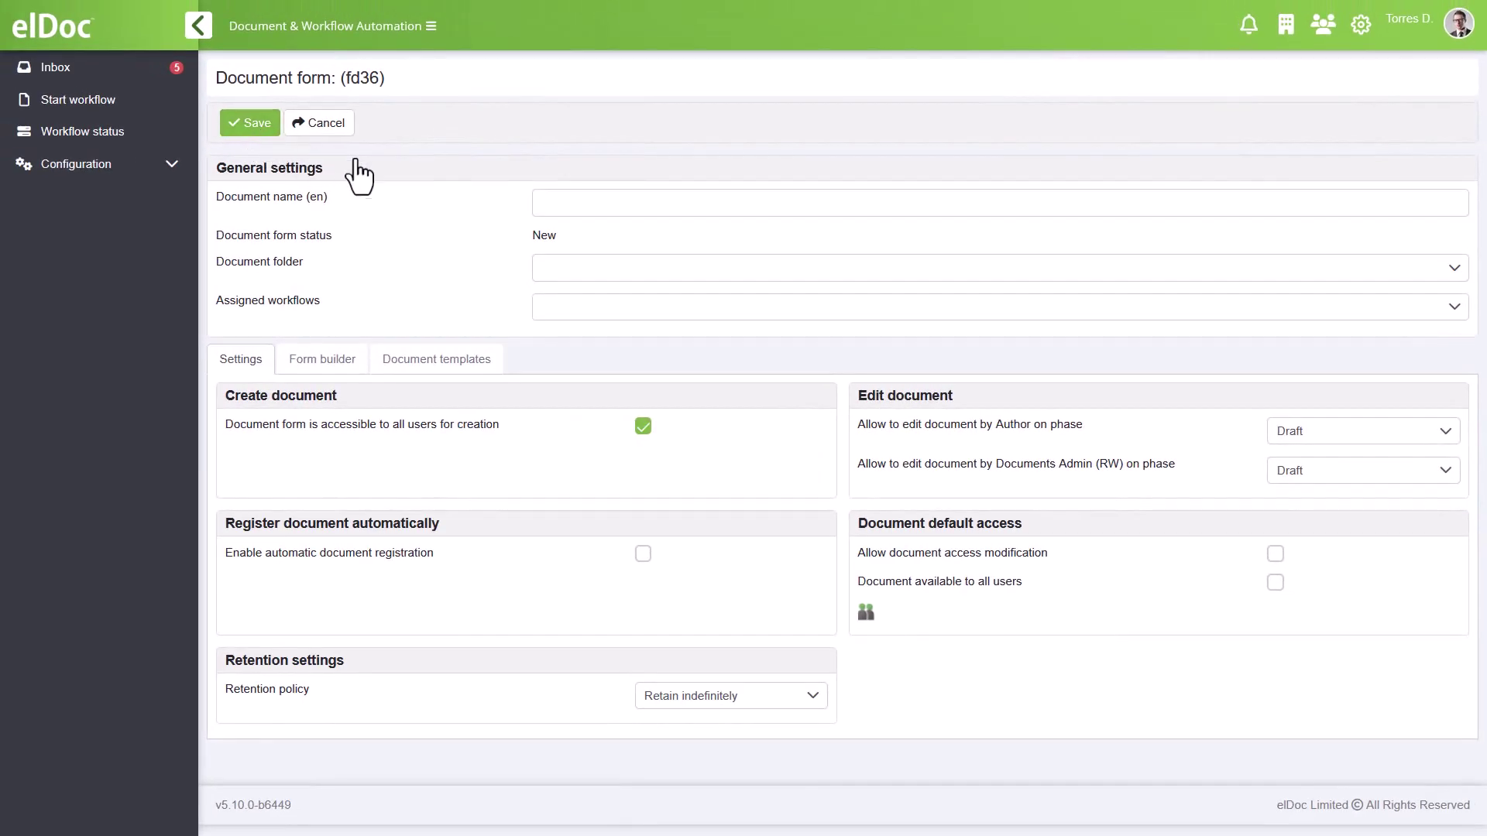
# - Name the form "Master Service Agreement (EU)", file it in Get Started Documents and assign the workflow "Workflow: Master Service Agreement"
pyautogui.click(523, 207)
pyautogui.write('Master Service Agreement (EU)')
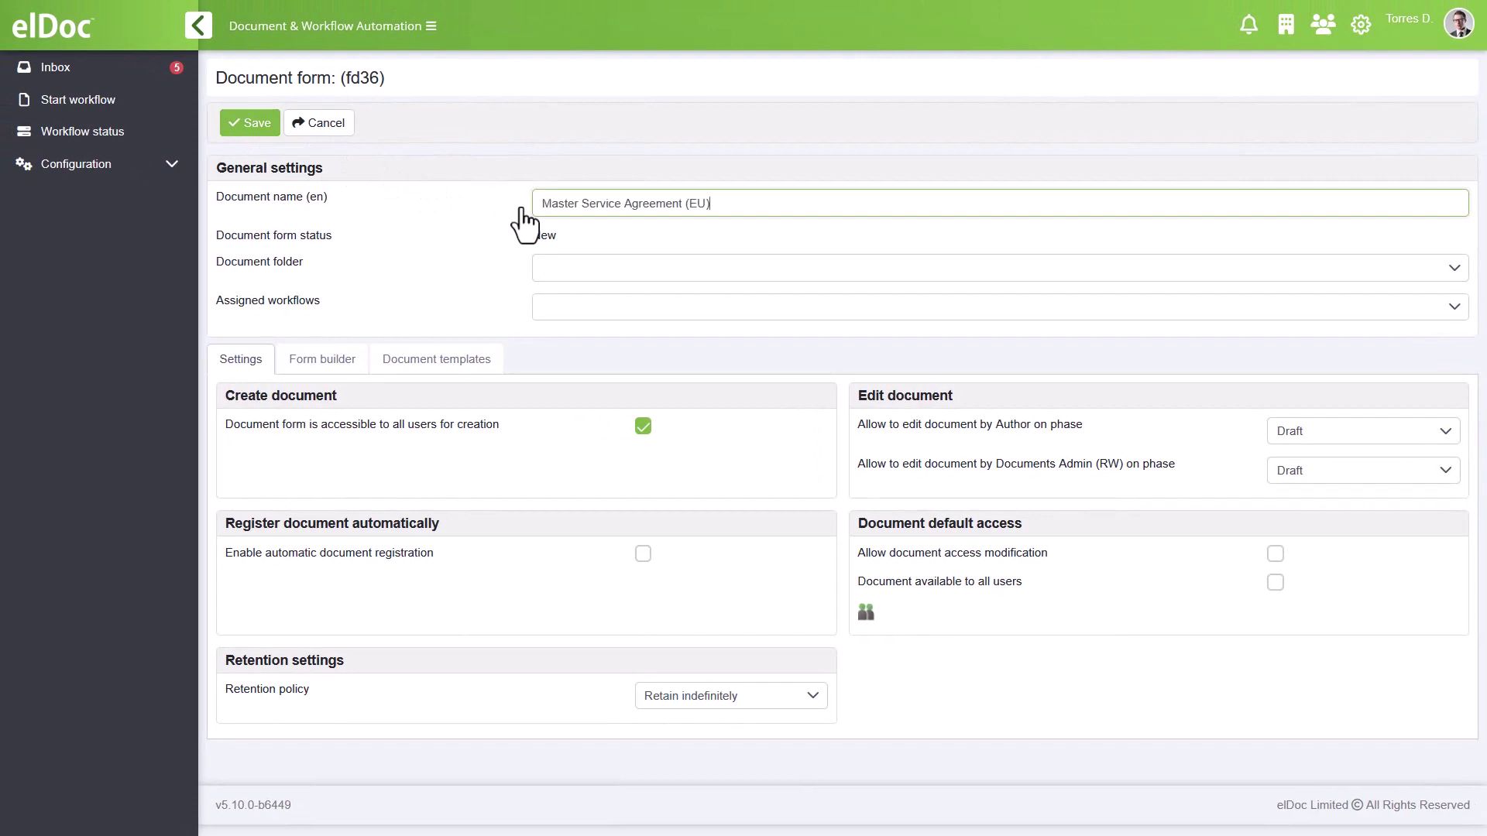
pyautogui.click(535, 268)
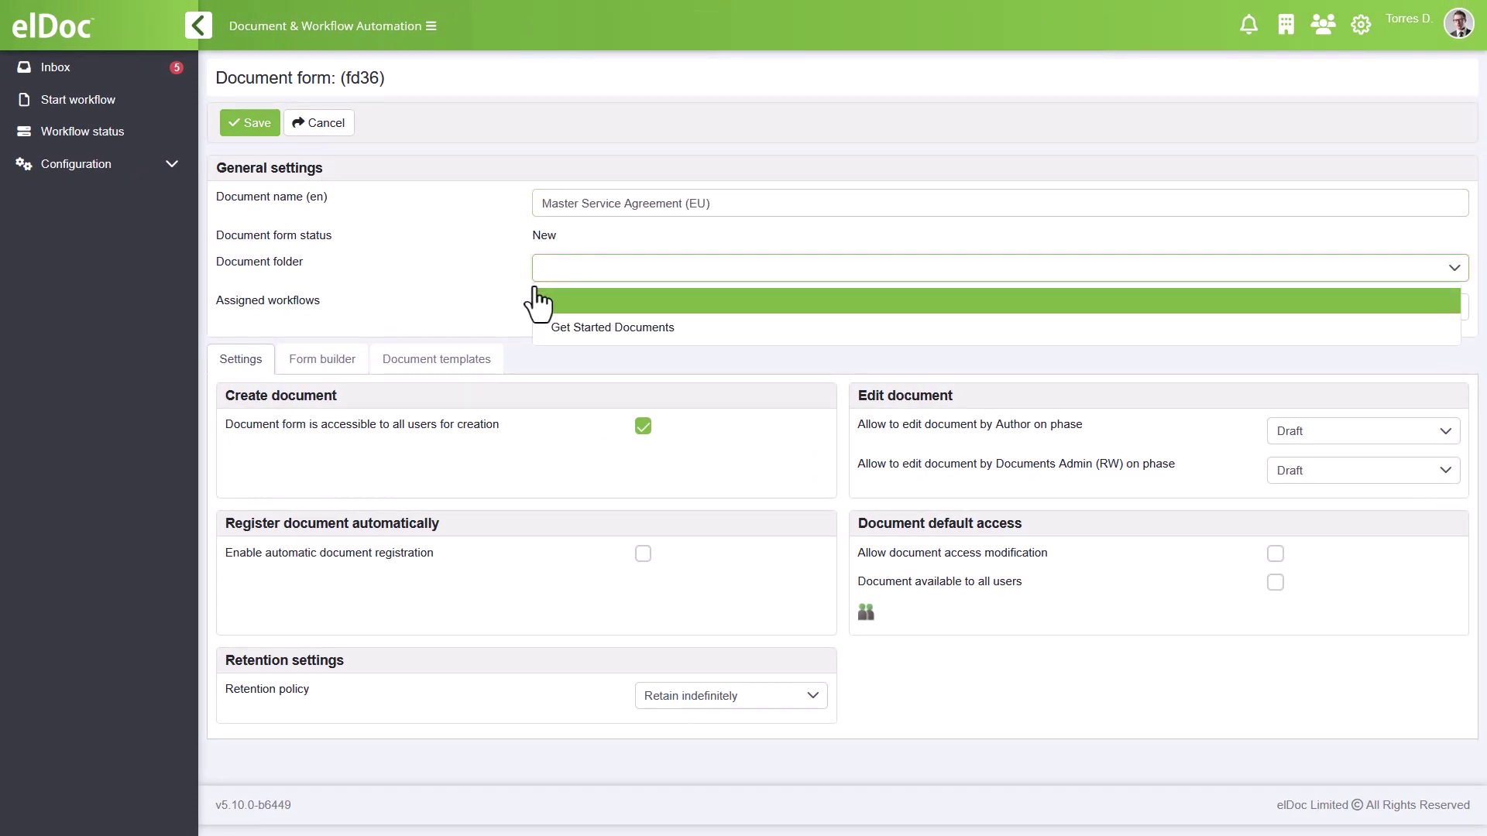
pyautogui.click(554, 329)
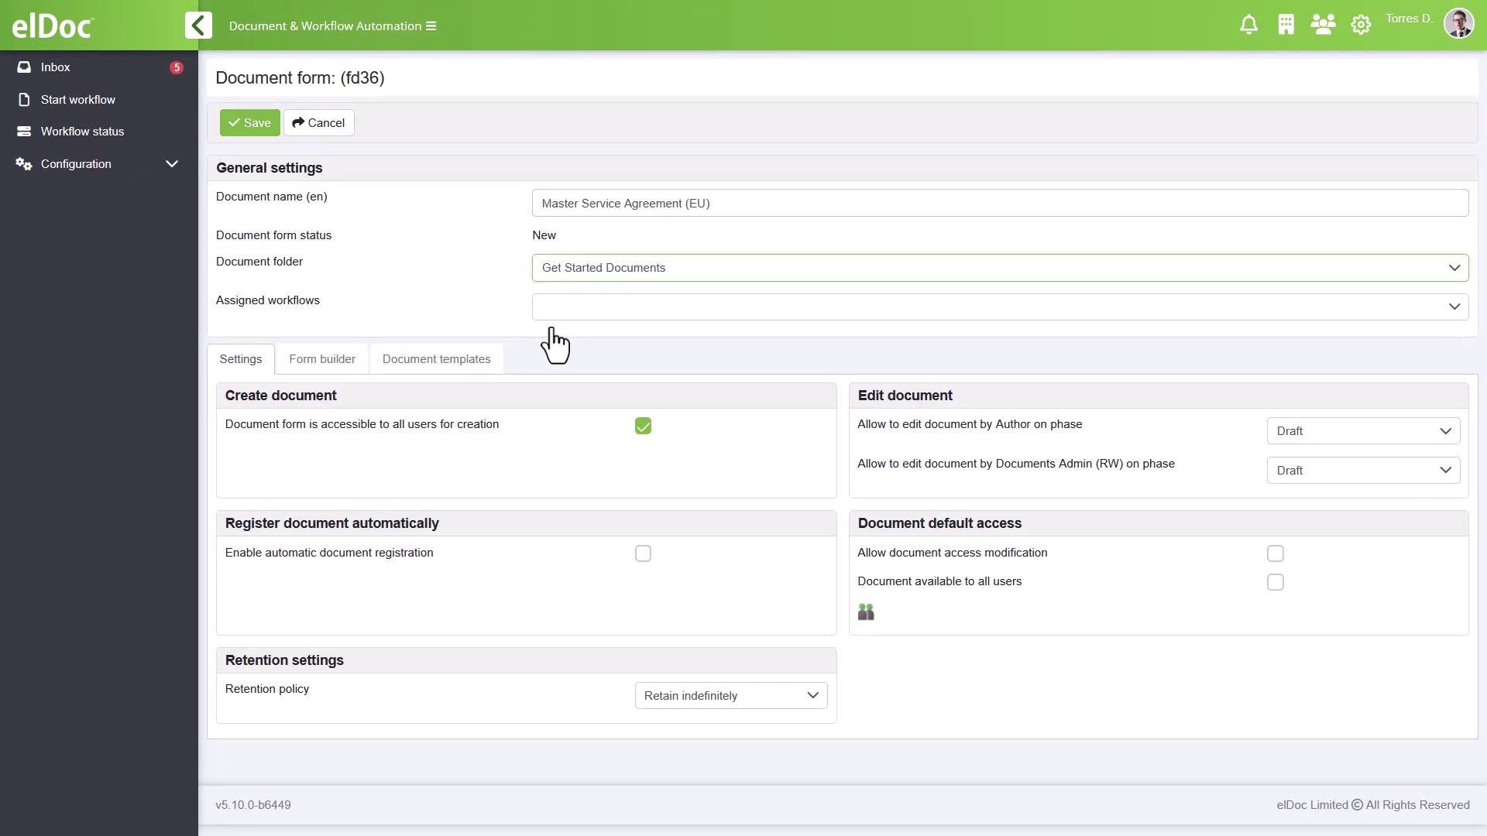
pyautogui.click(555, 325)
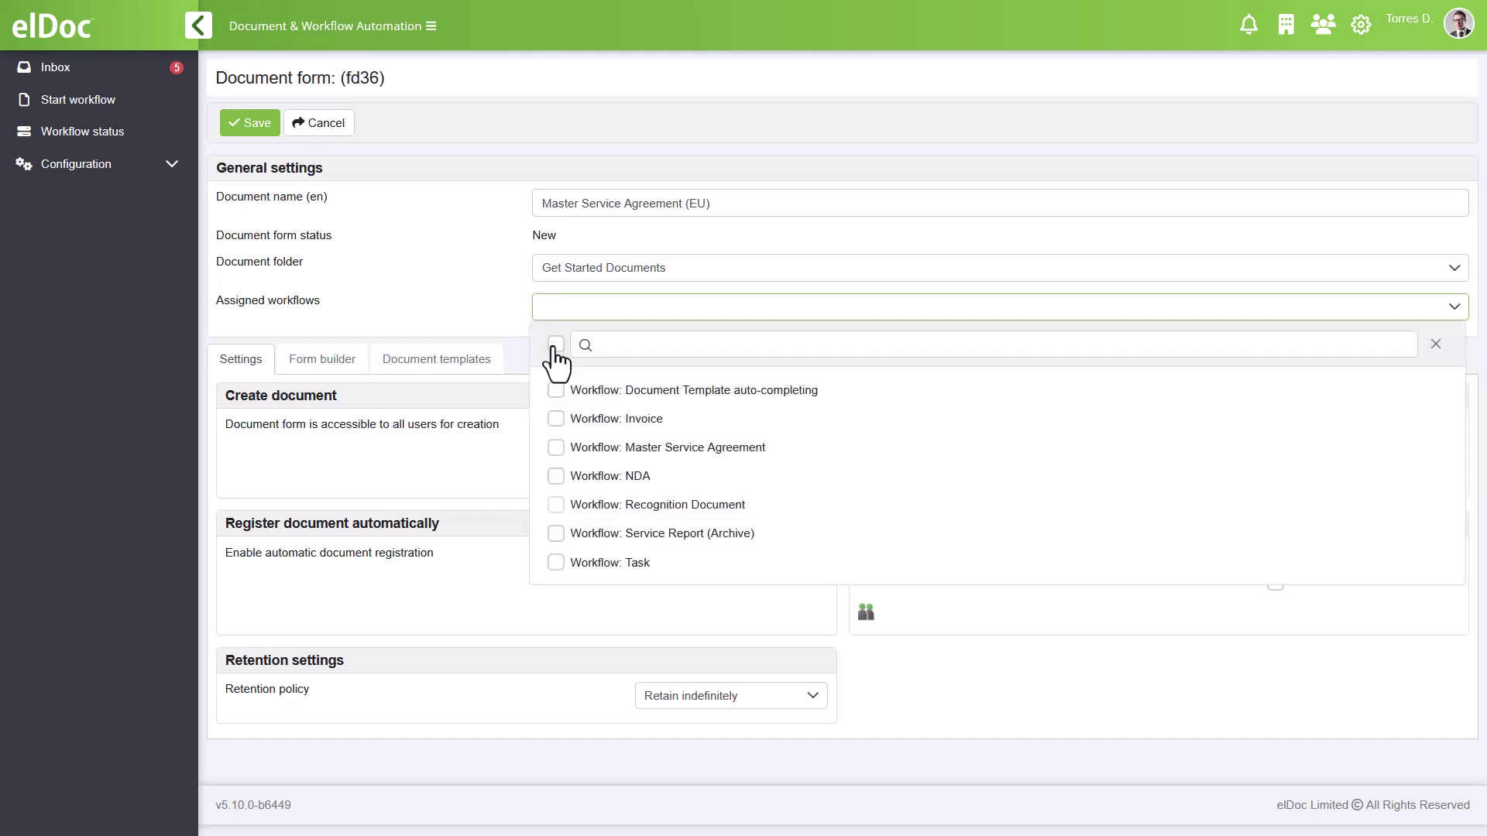
pyautogui.click(556, 448)
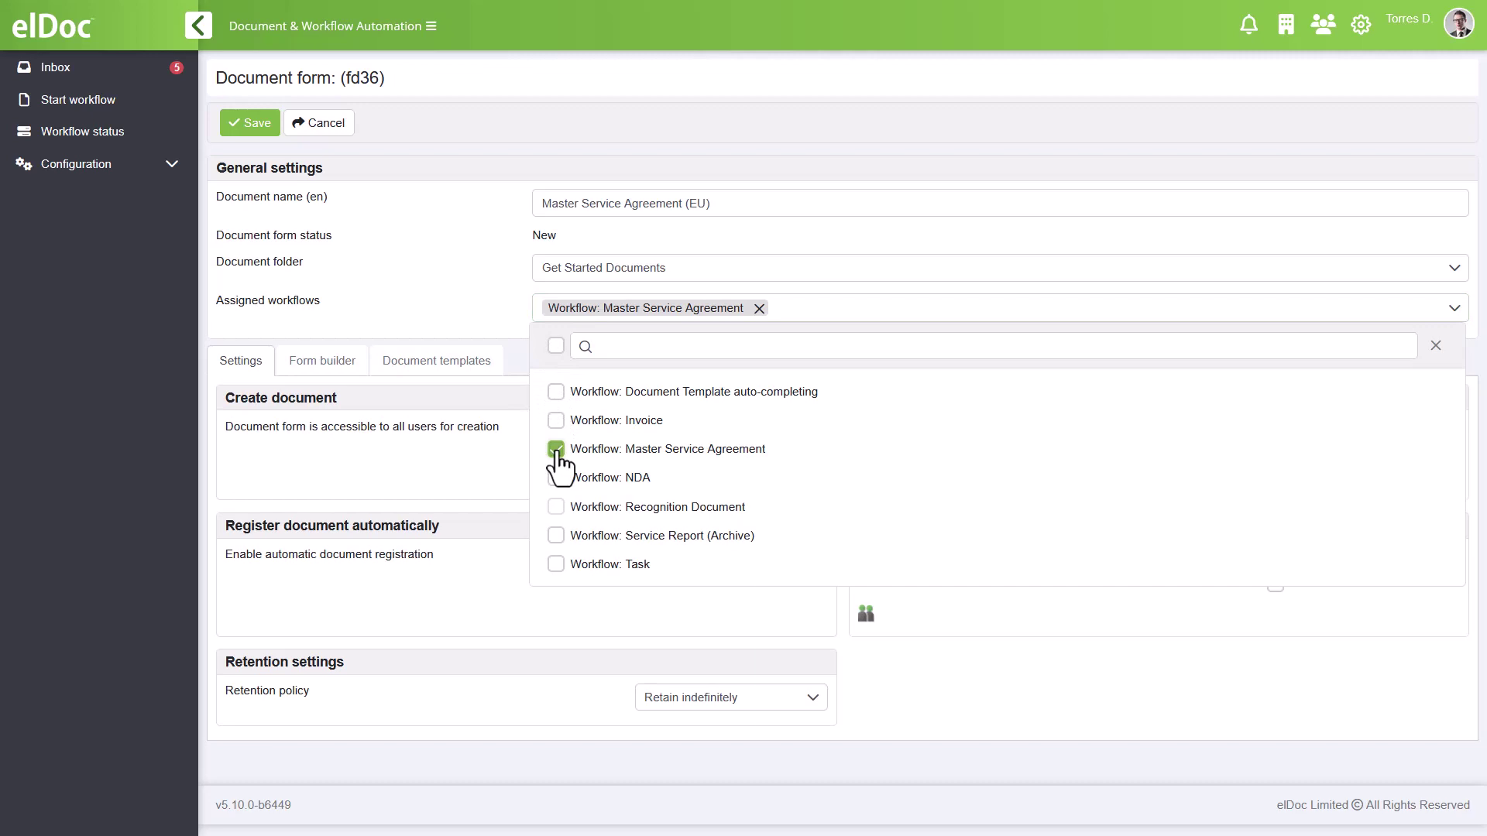
pyautogui.press('Escape')
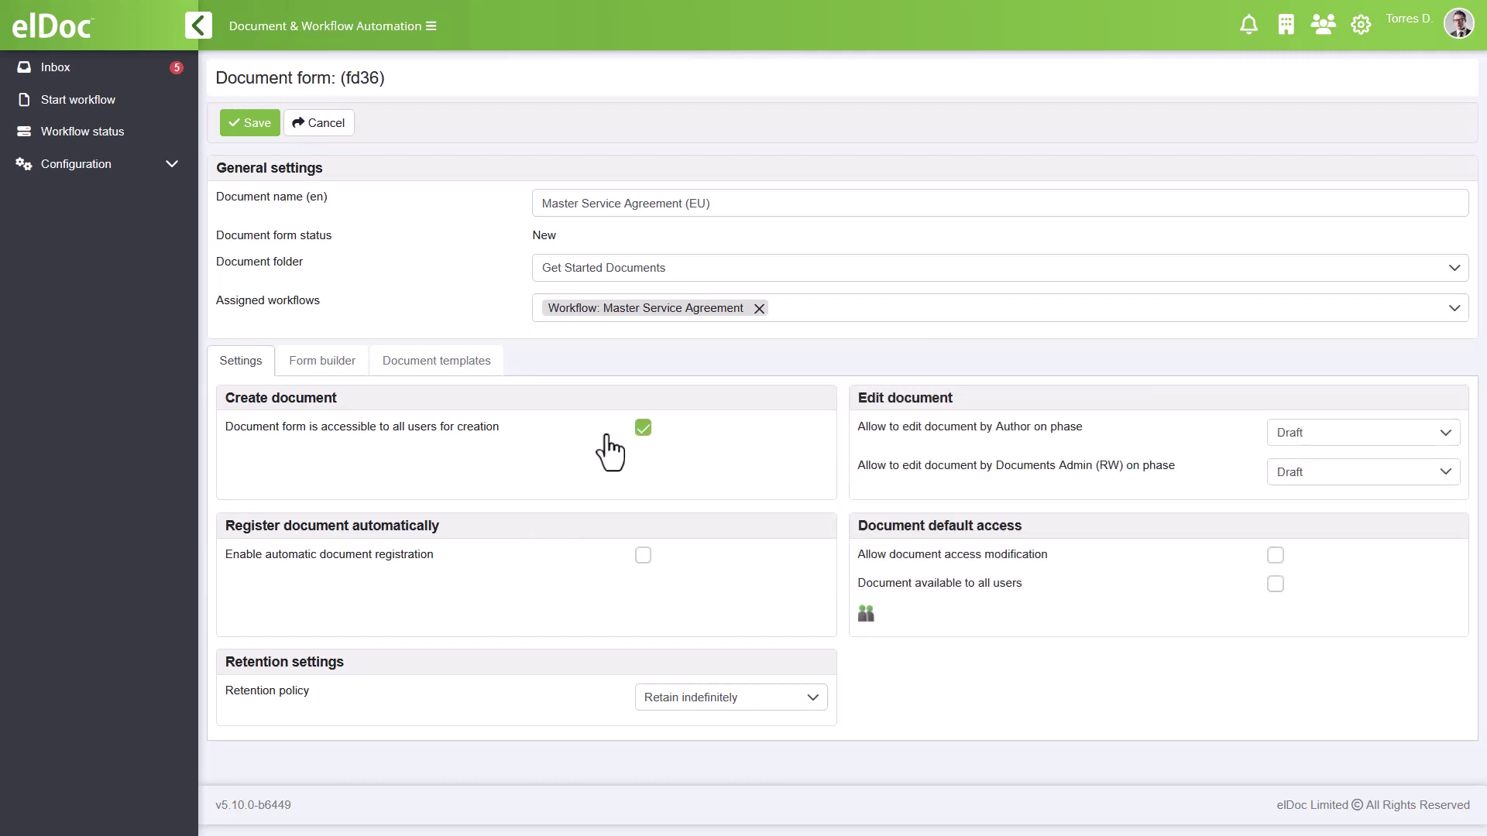
# - Restrict document creation to the first, second, fifth, sixth and eighth users of the Users directory instead of all users
pyautogui.click(642, 427)
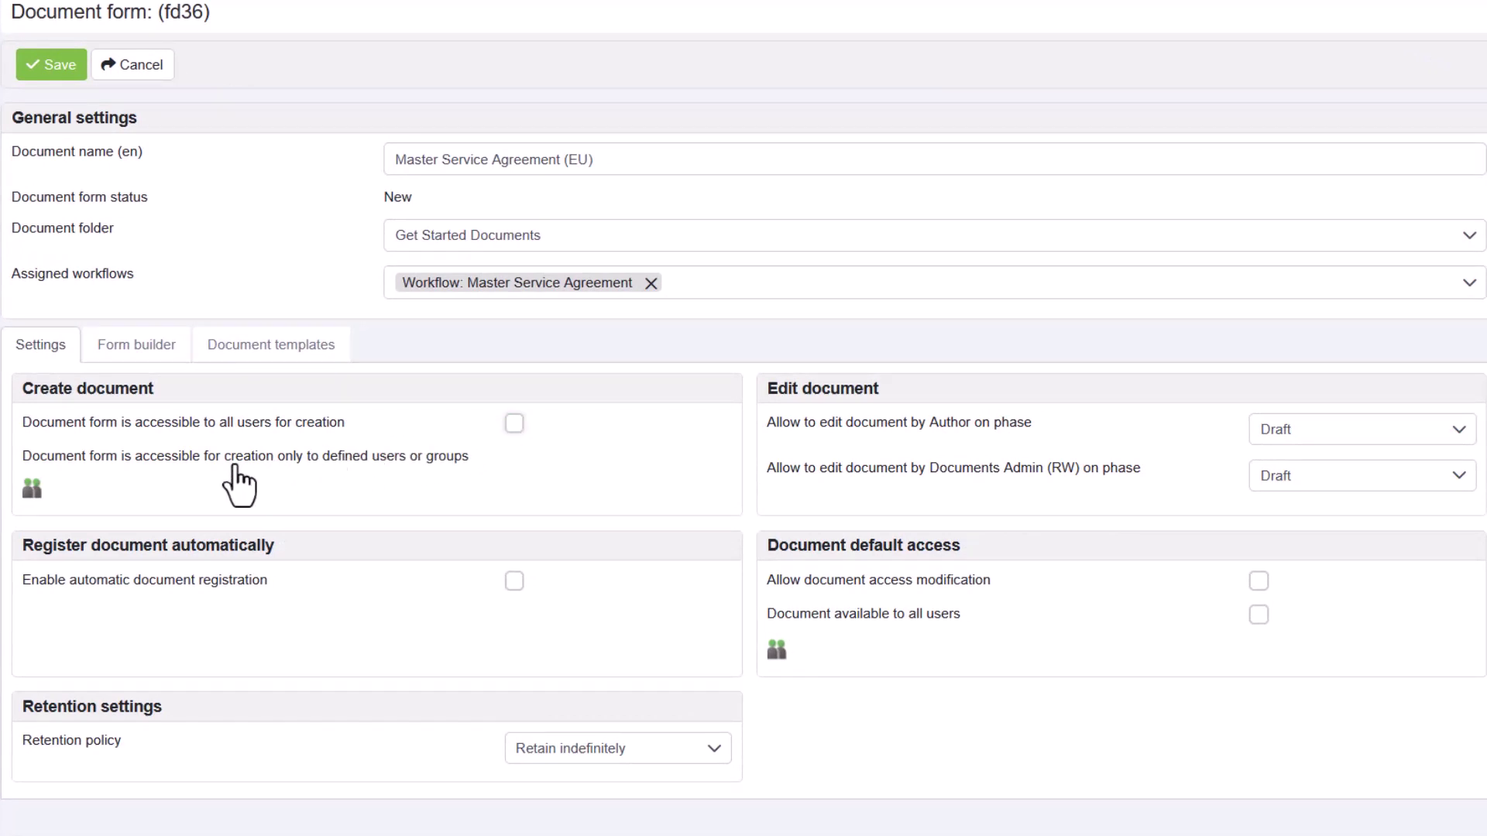
pyautogui.click(32, 491)
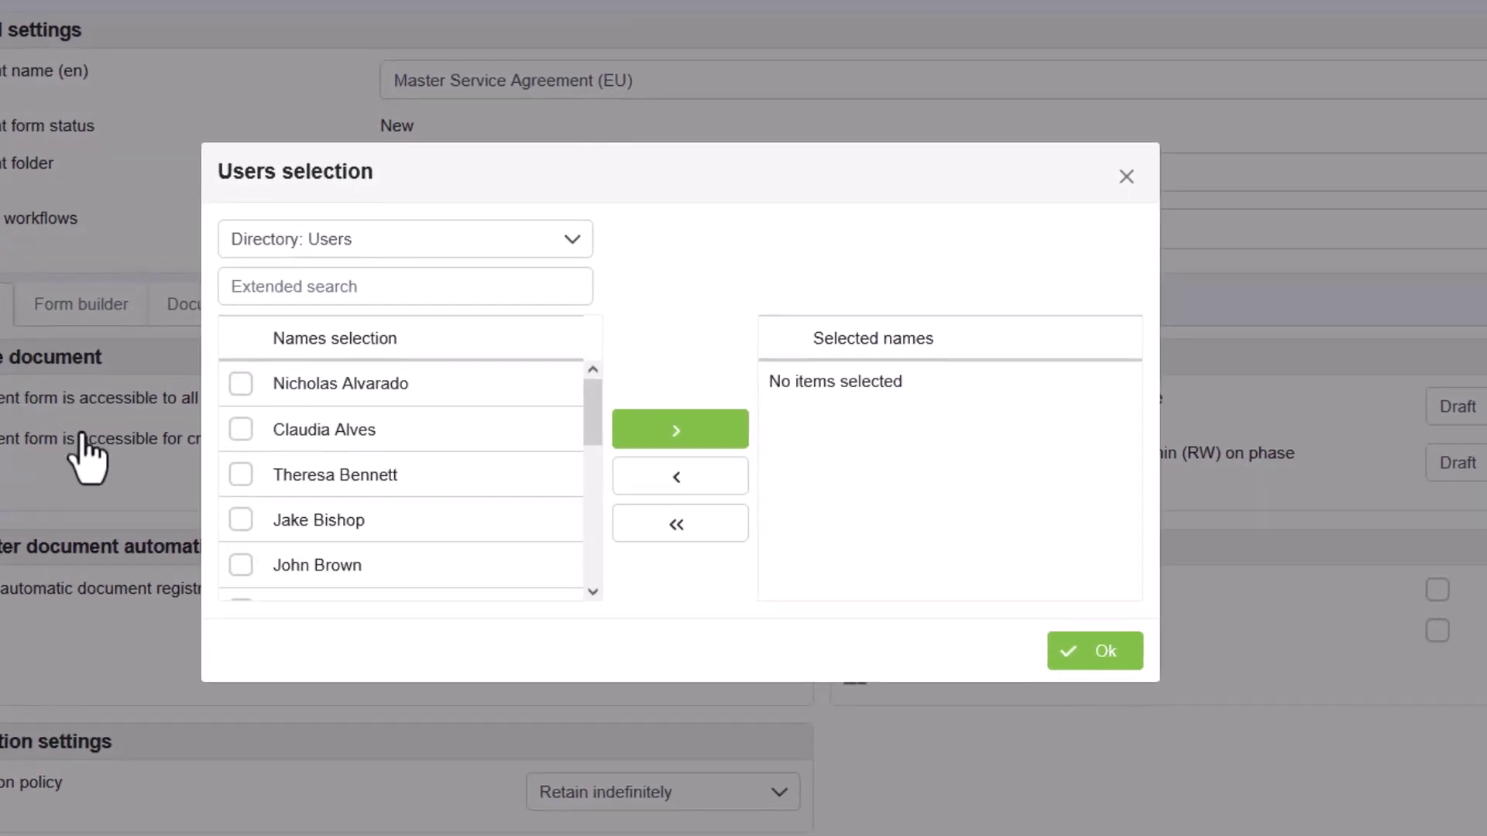
pyautogui.click(574, 242)
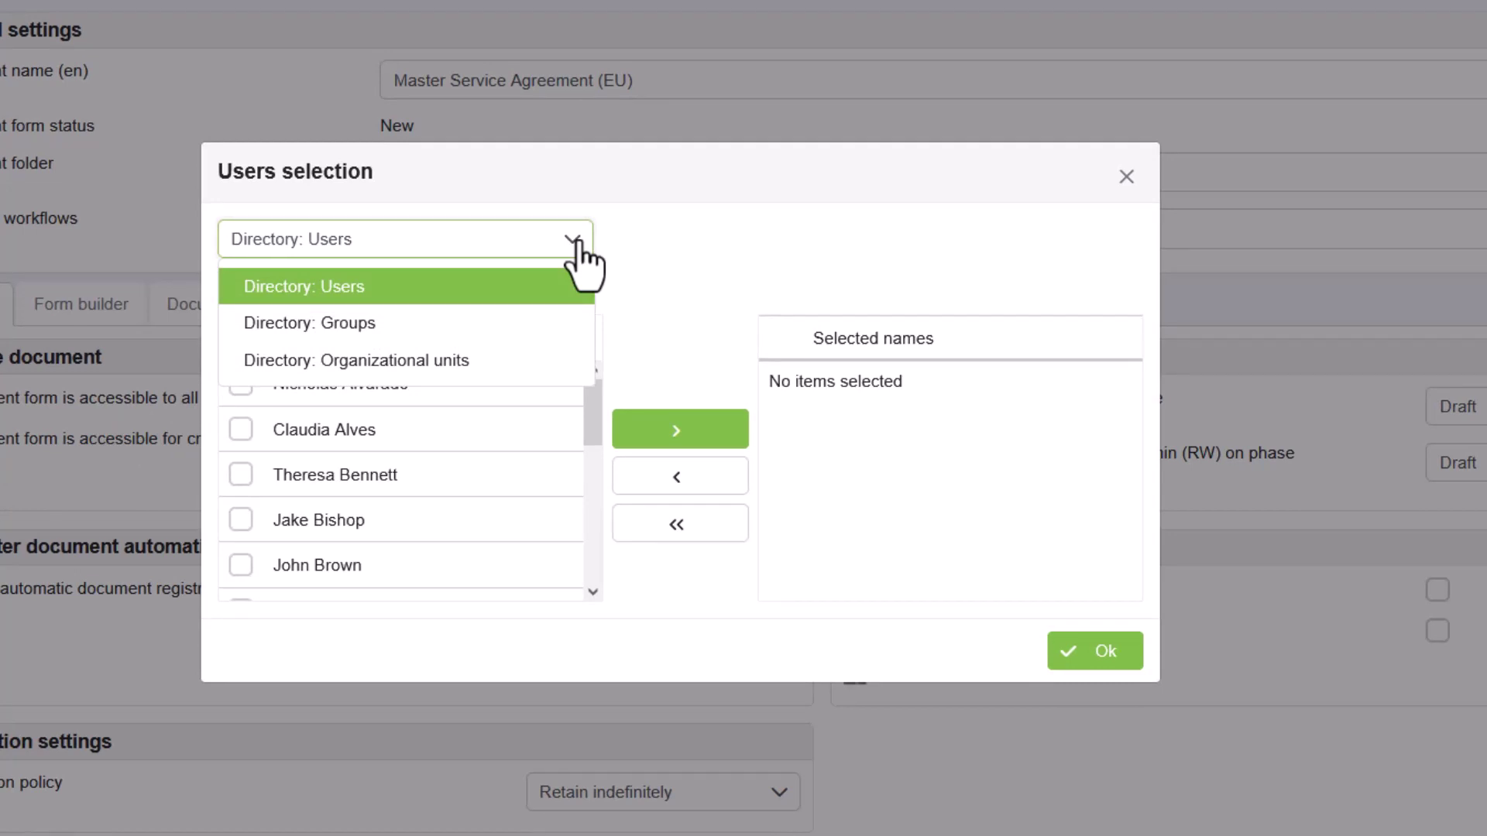
pyautogui.click(574, 243)
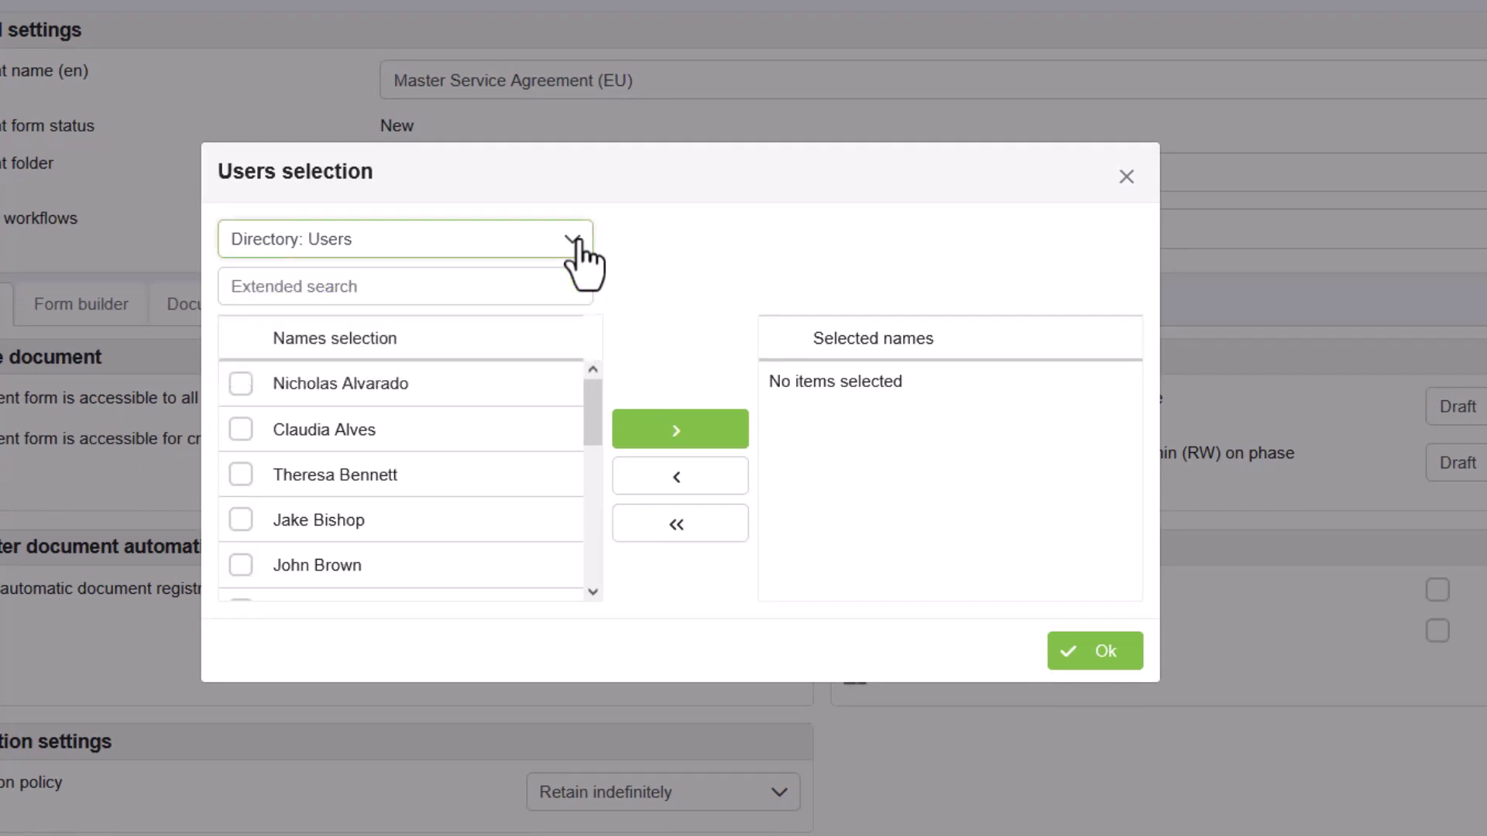
pyautogui.click(242, 383)
pyautogui.click(241, 430)
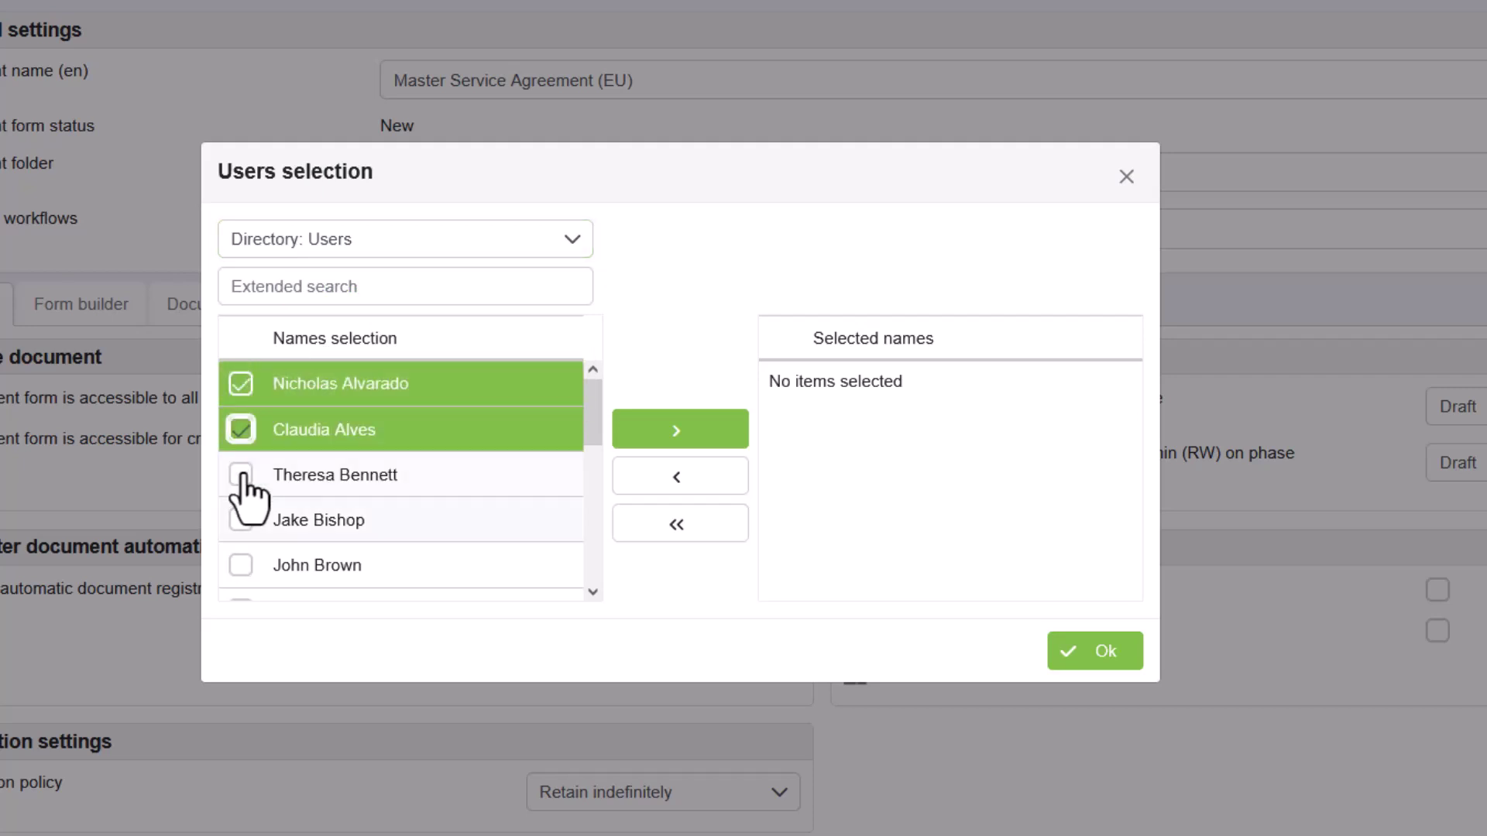
pyautogui.click(242, 566)
pyautogui.scroll(-2, 243, 519)
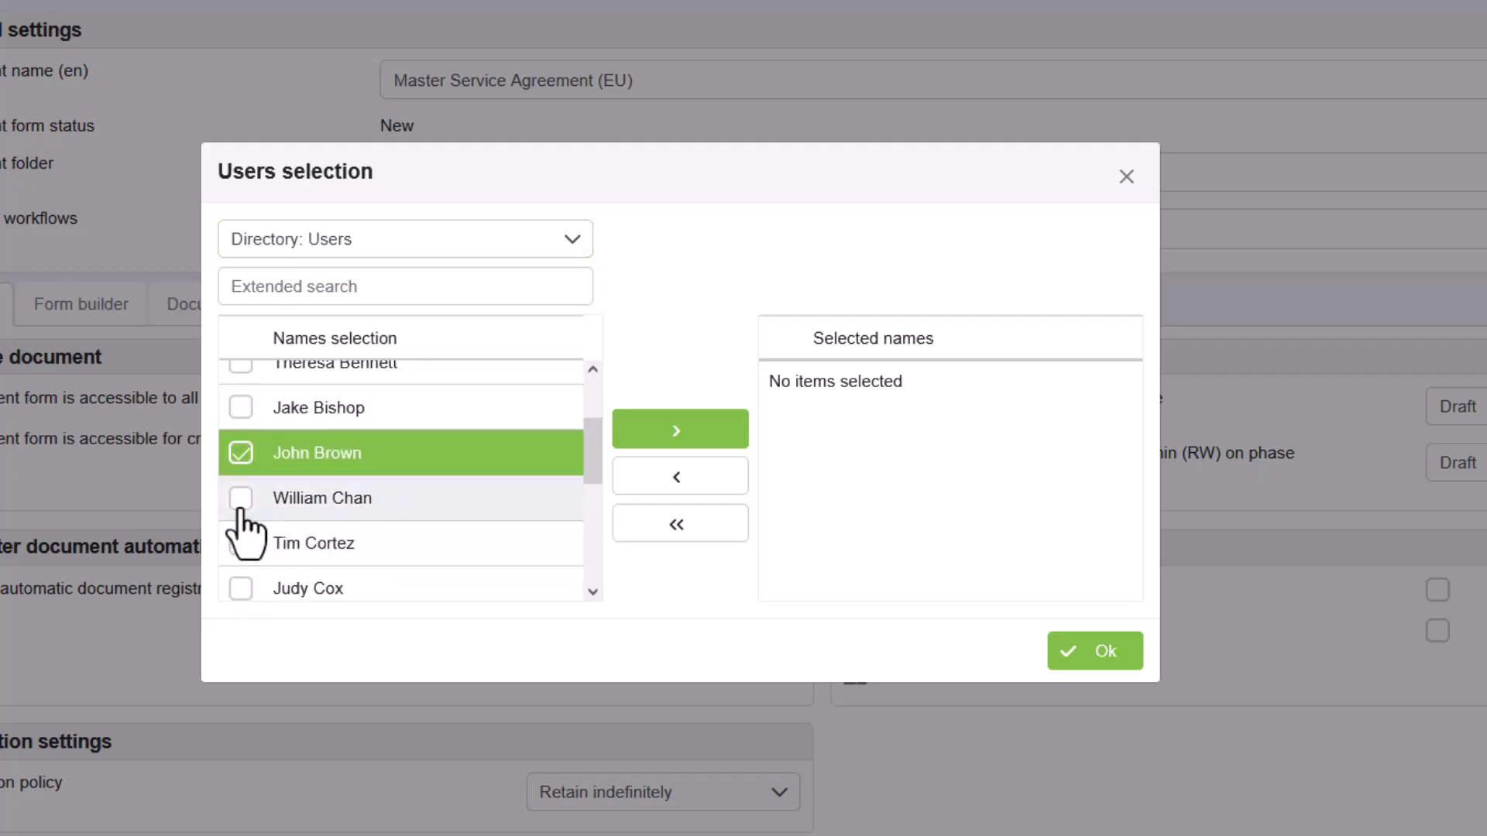
pyautogui.click(241, 498)
pyautogui.click(240, 589)
pyautogui.click(711, 438)
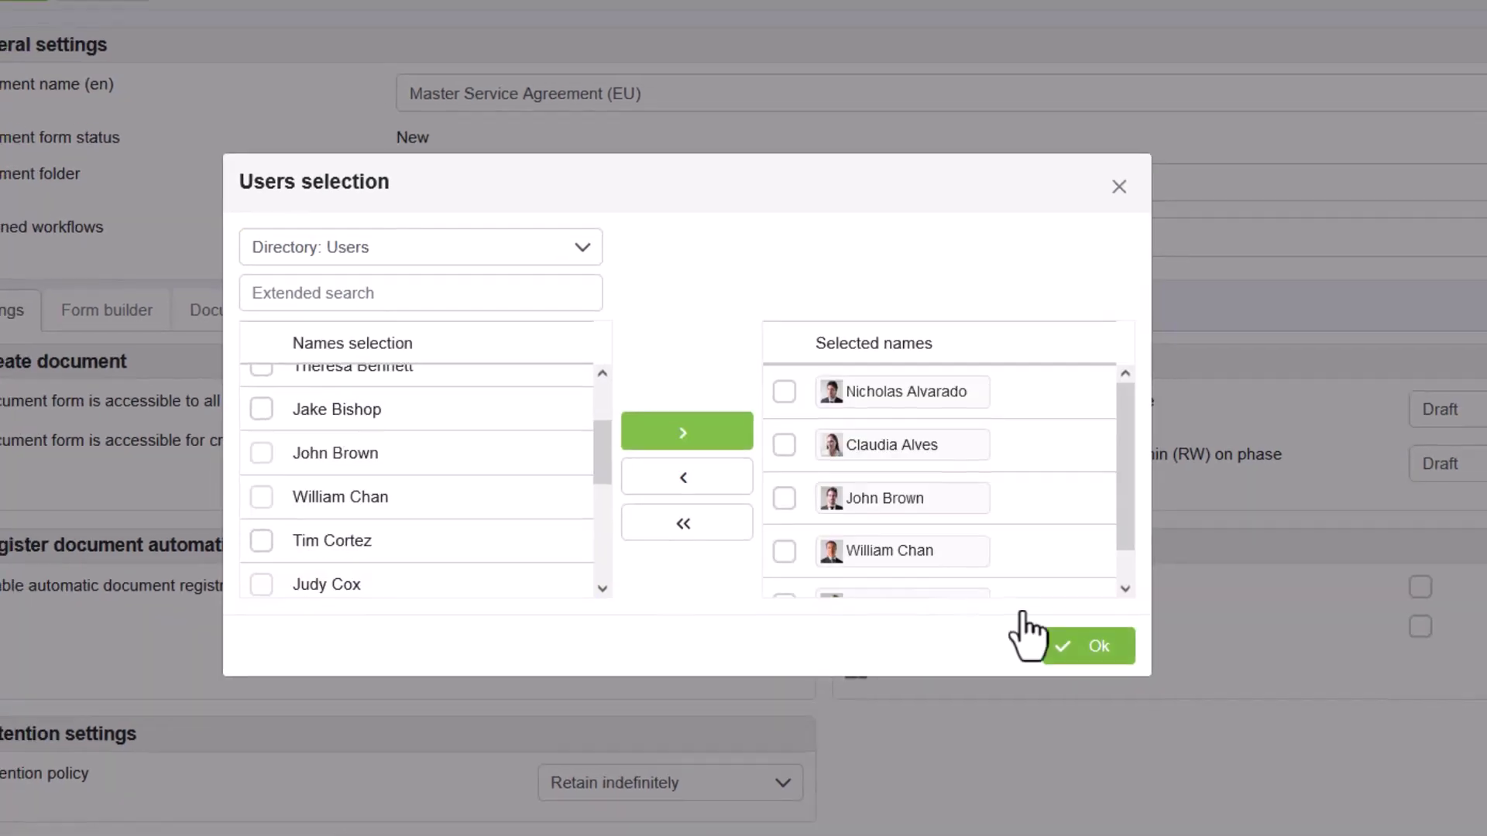
pyautogui.click(1077, 646)
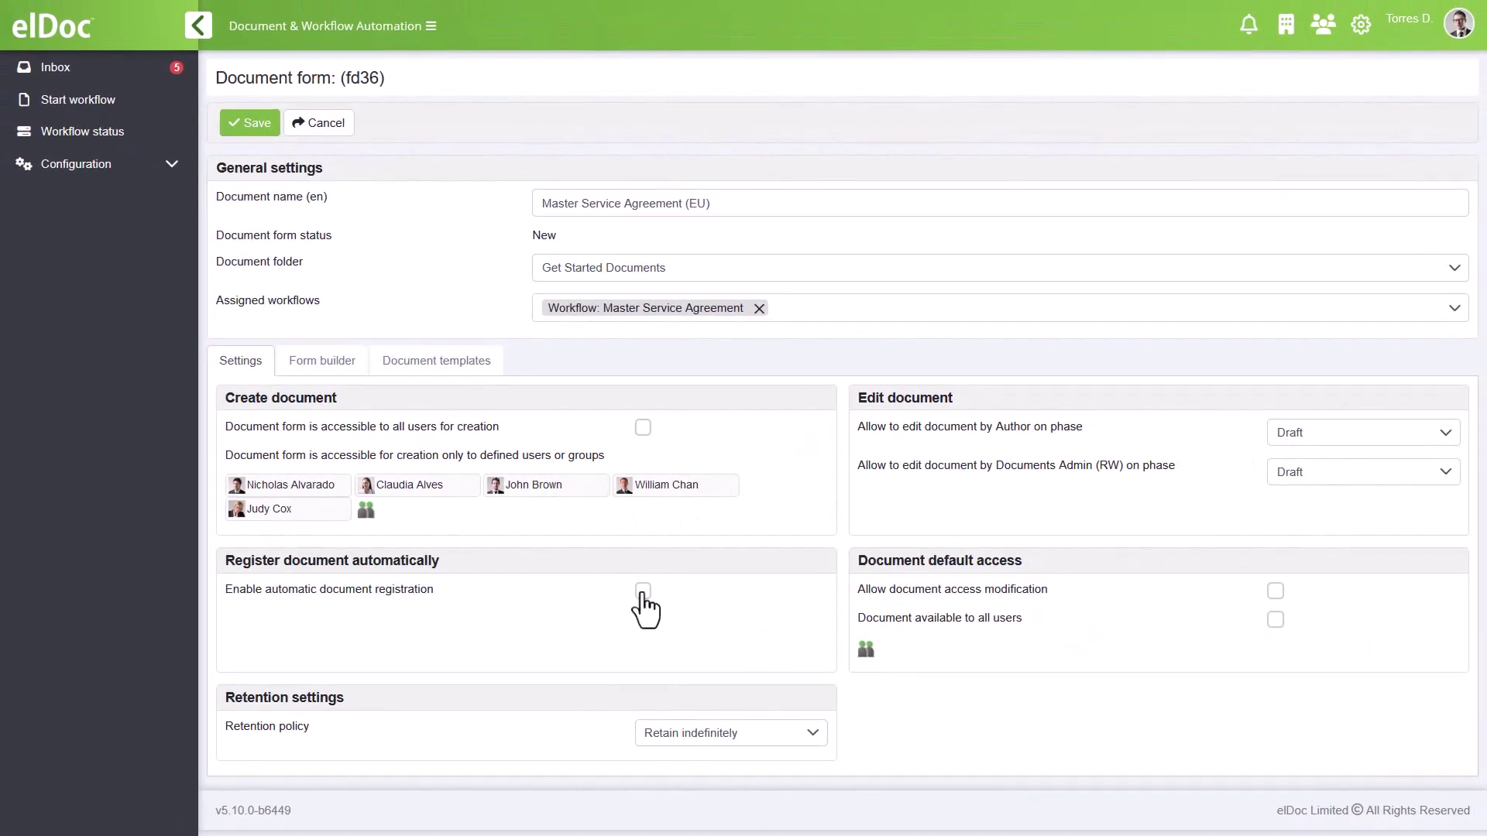
# - Enable automatic document registration on the Sign-off workflow phase and review the retention policy options
pyautogui.click(643, 593)
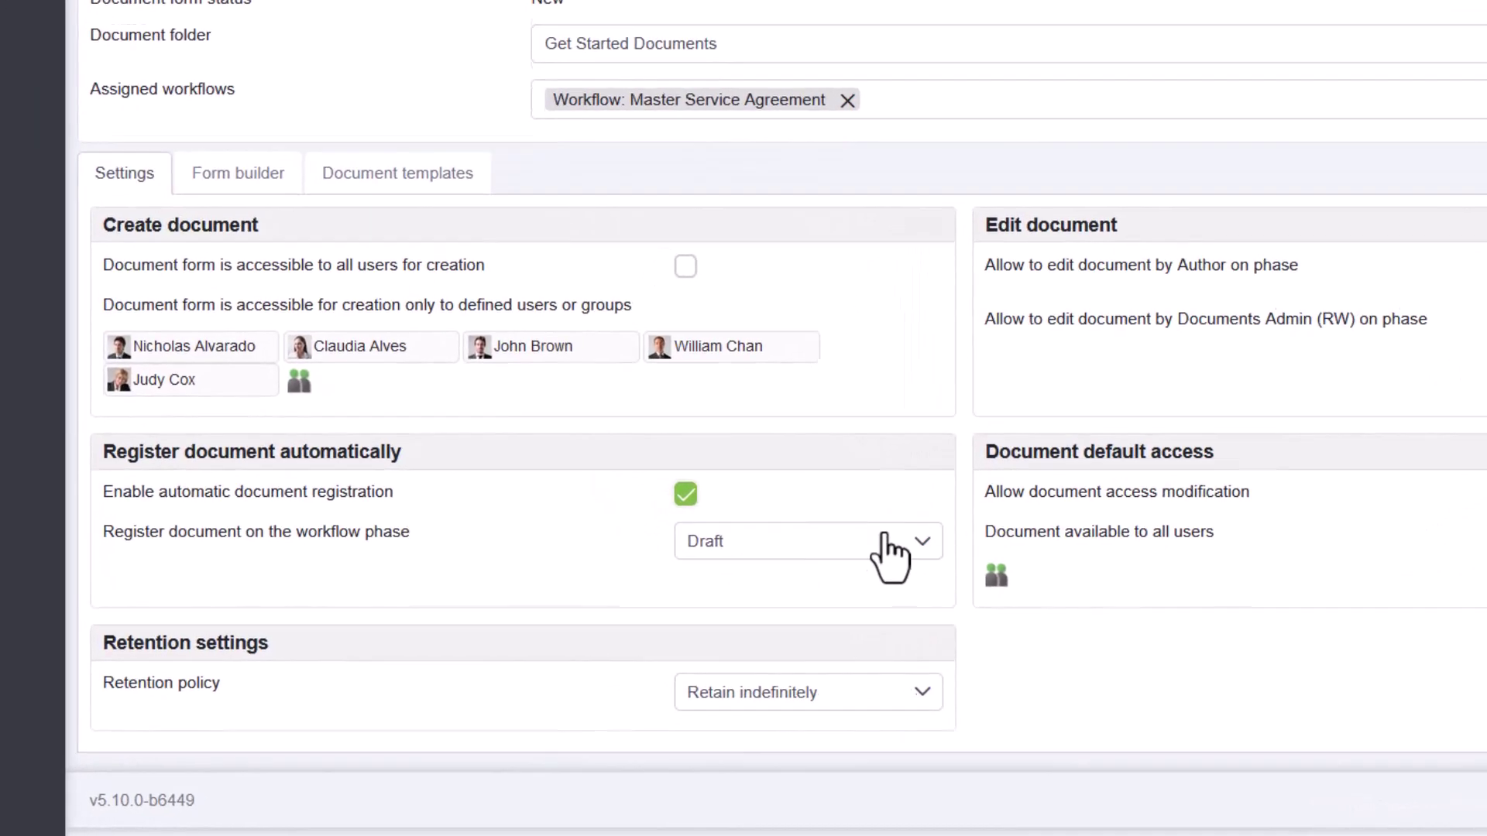
pyautogui.click(884, 538)
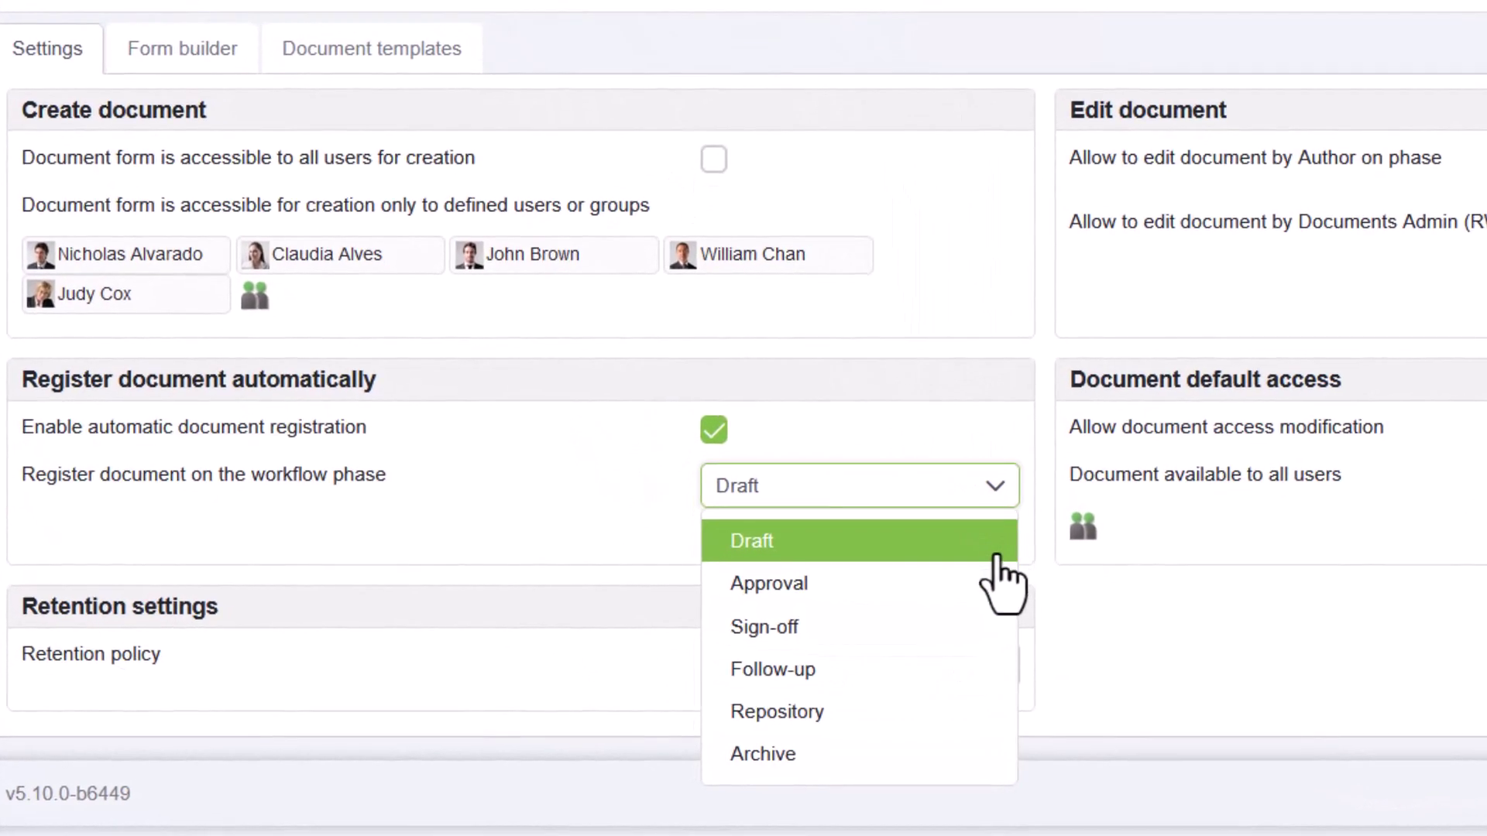
pyautogui.click(979, 620)
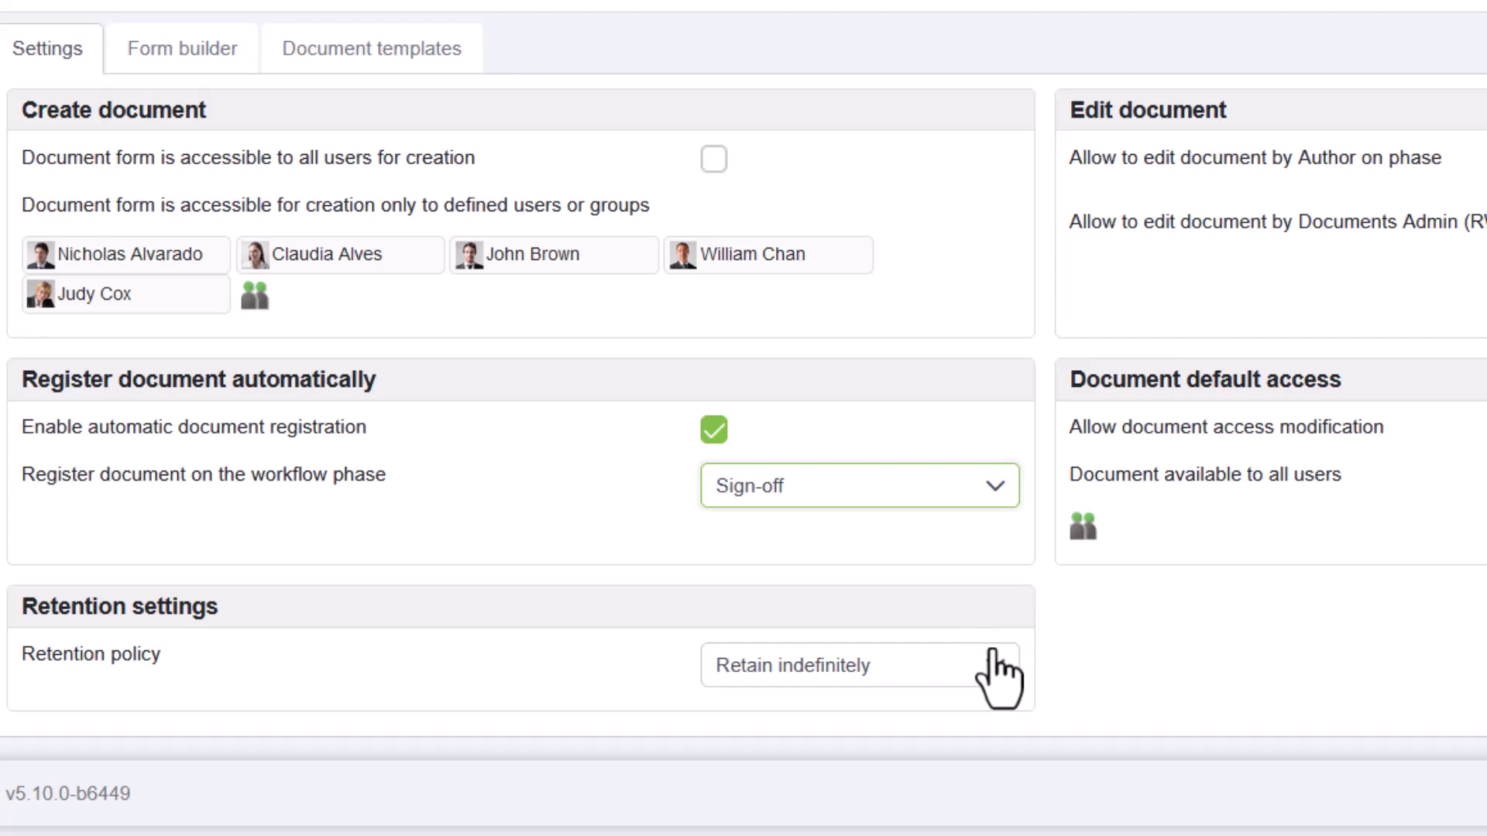
pyautogui.click(996, 664)
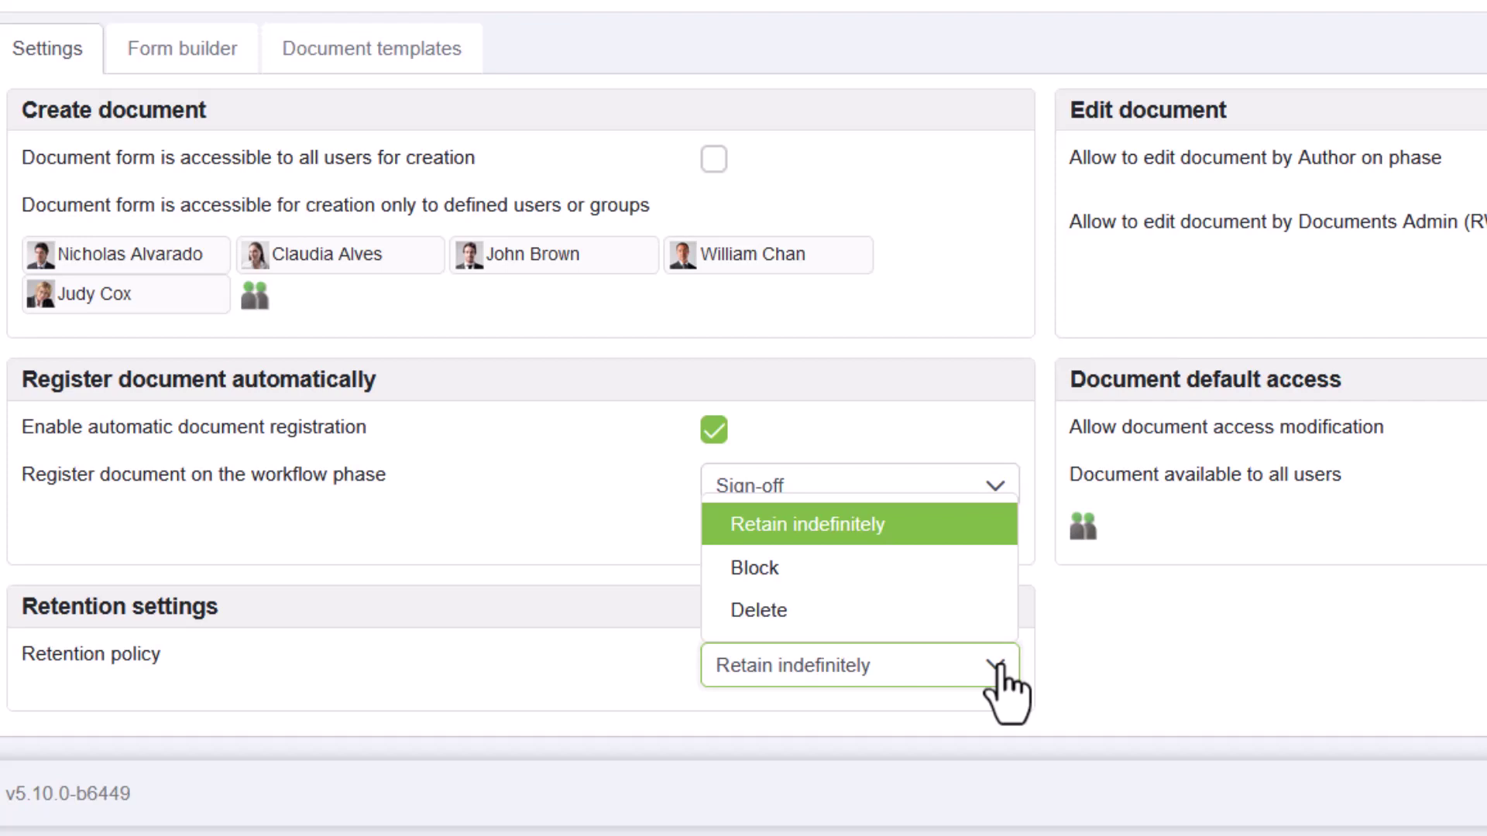
pyautogui.click(997, 666)
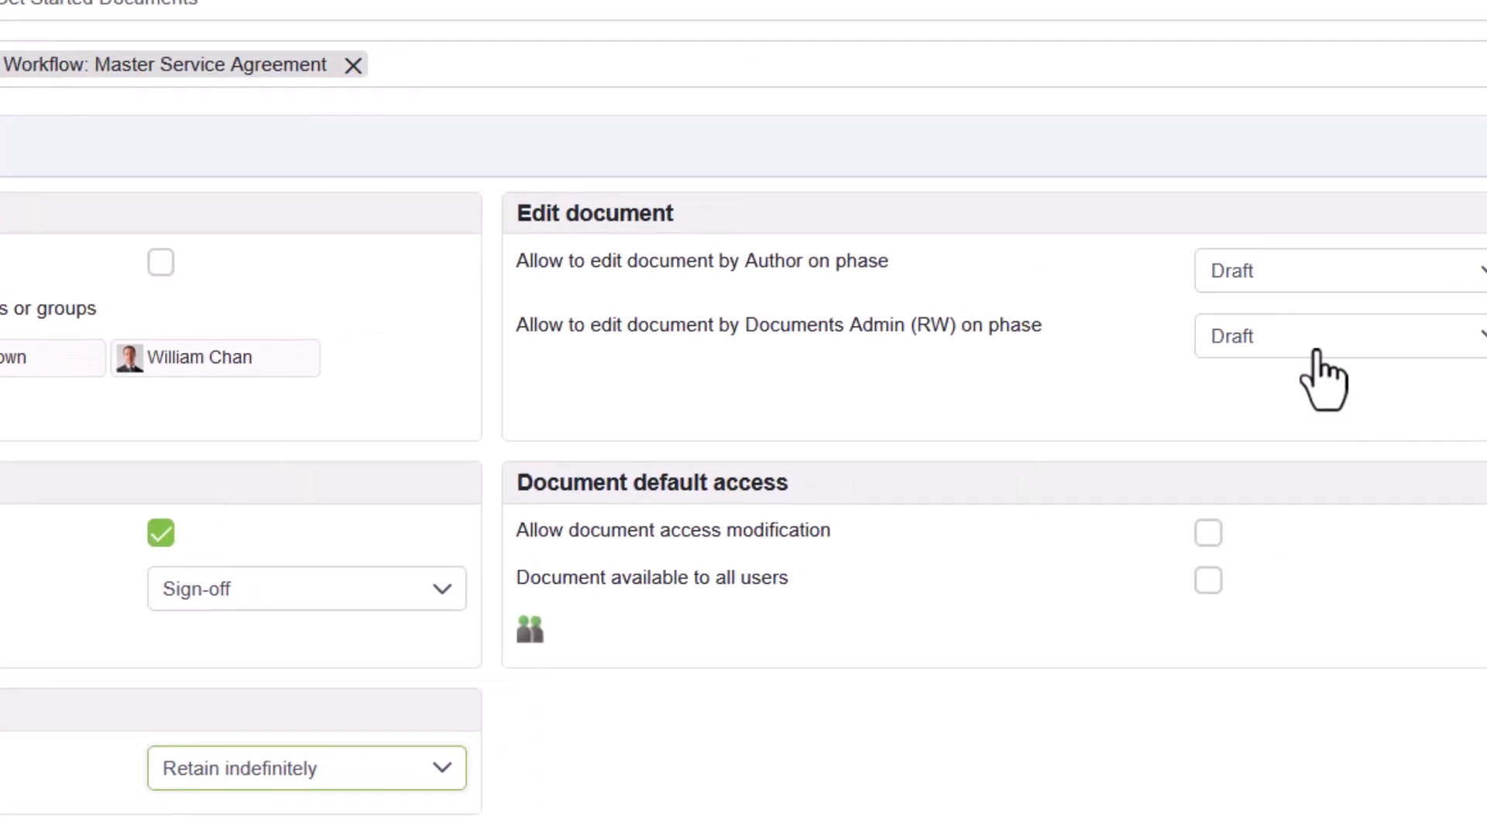
# - Review the author's editing phase options and allow Documents Admin (RW) to edit the document on Repository & Archive
pyautogui.click(1482, 271)
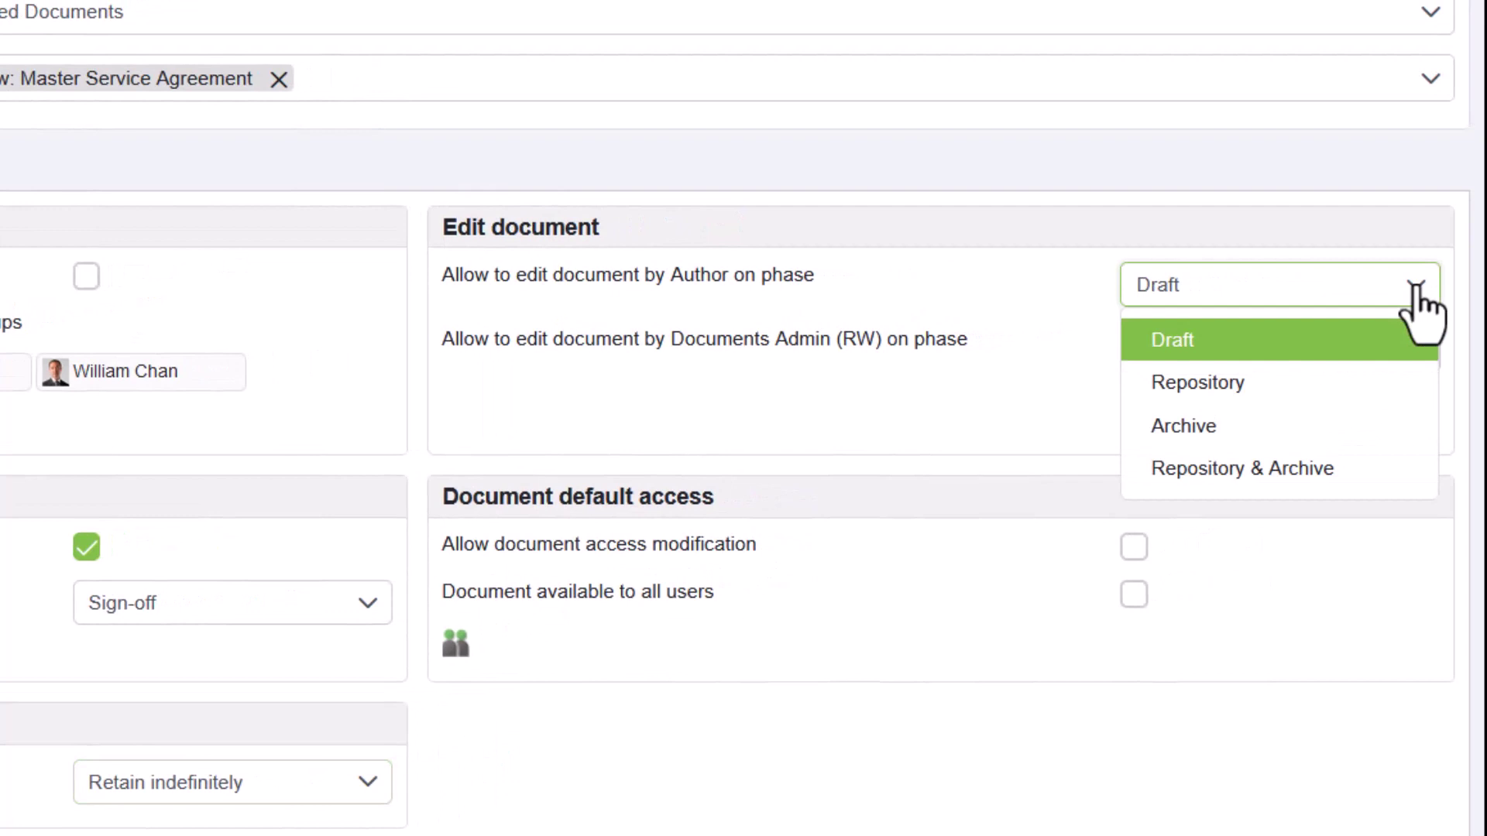
pyautogui.click(1417, 289)
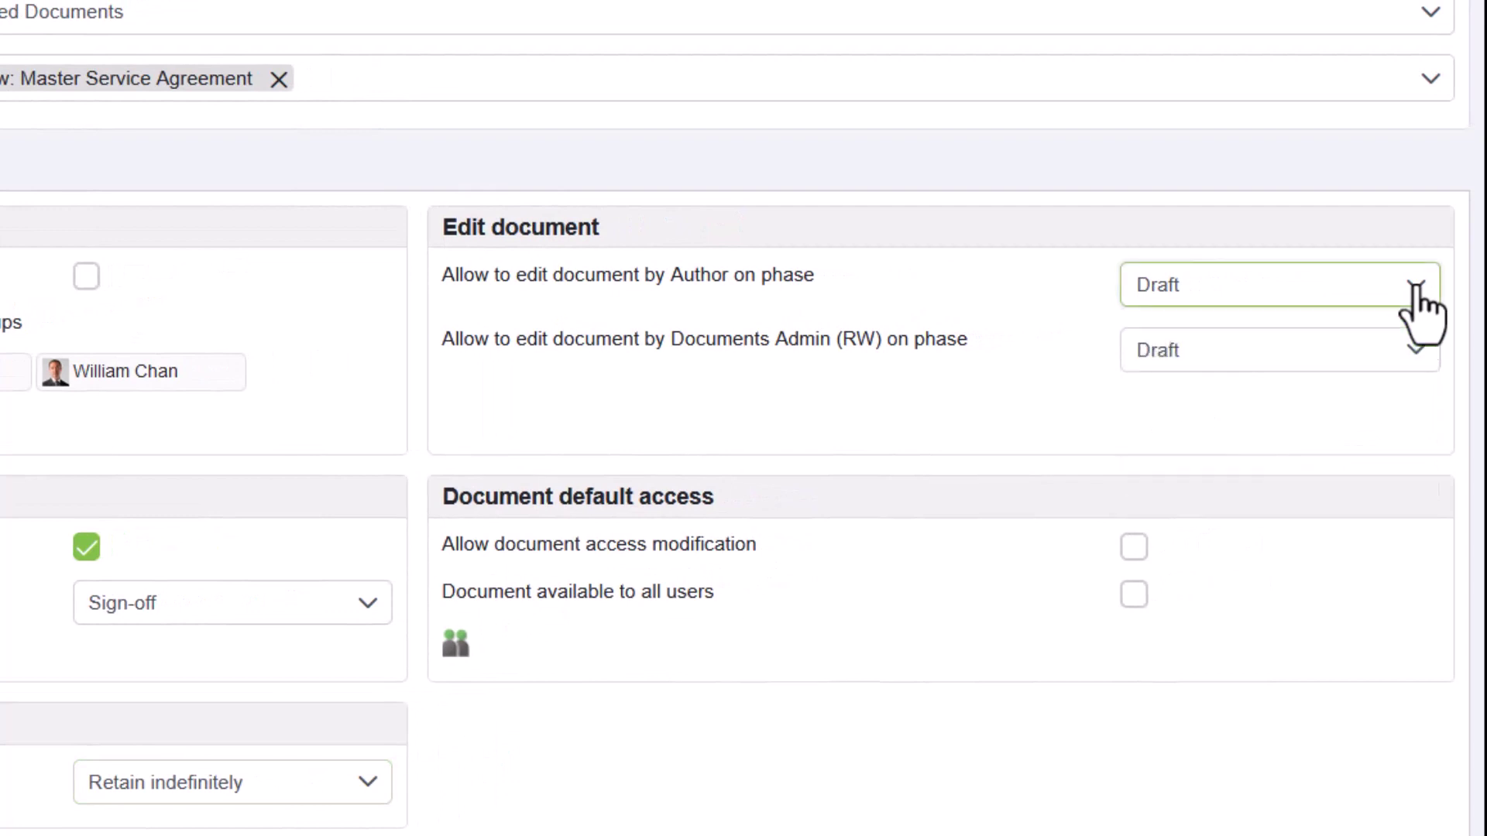
pyautogui.click(1414, 350)
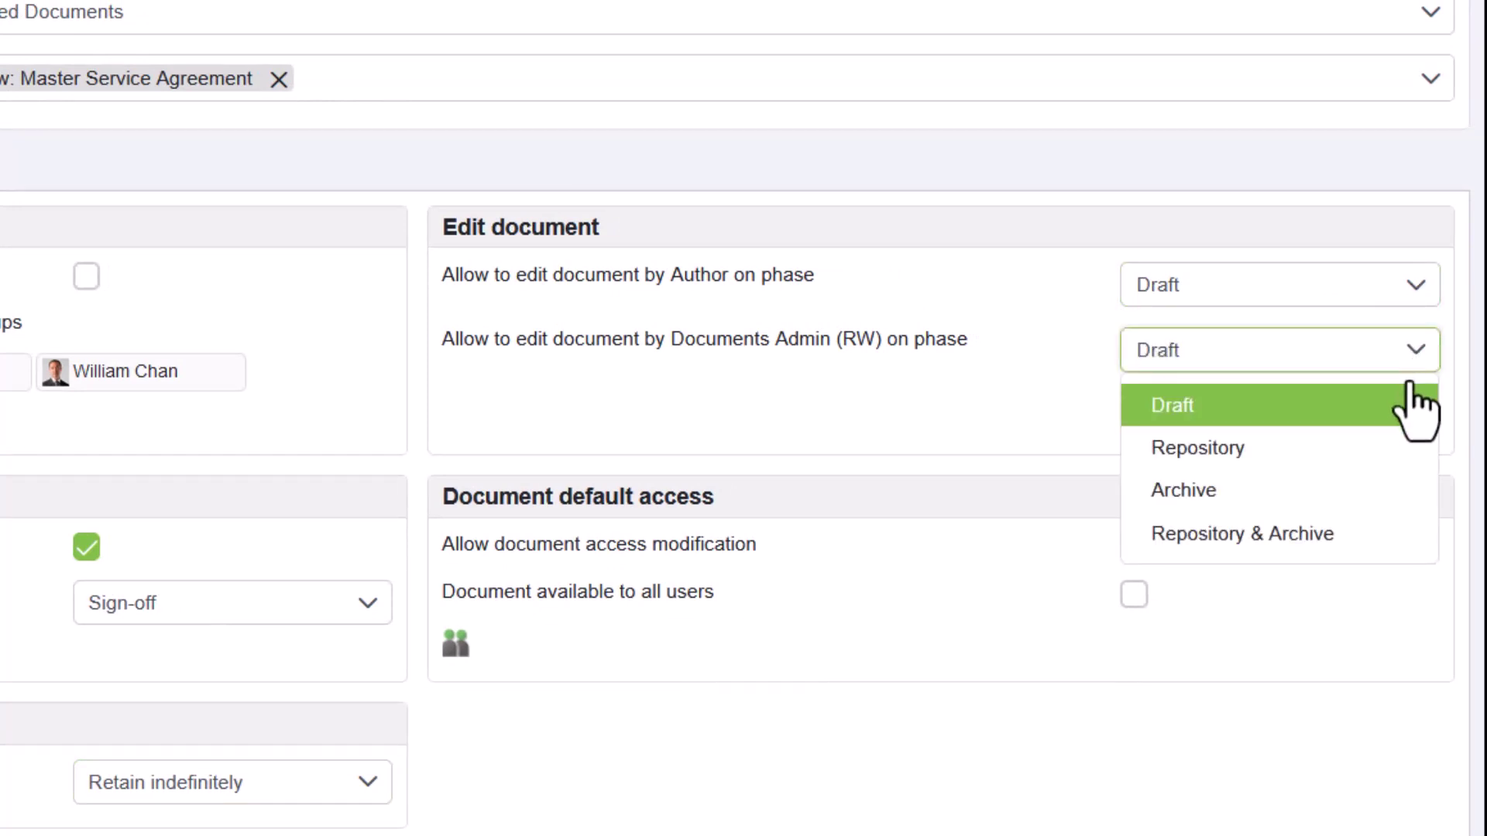
pyautogui.click(1389, 536)
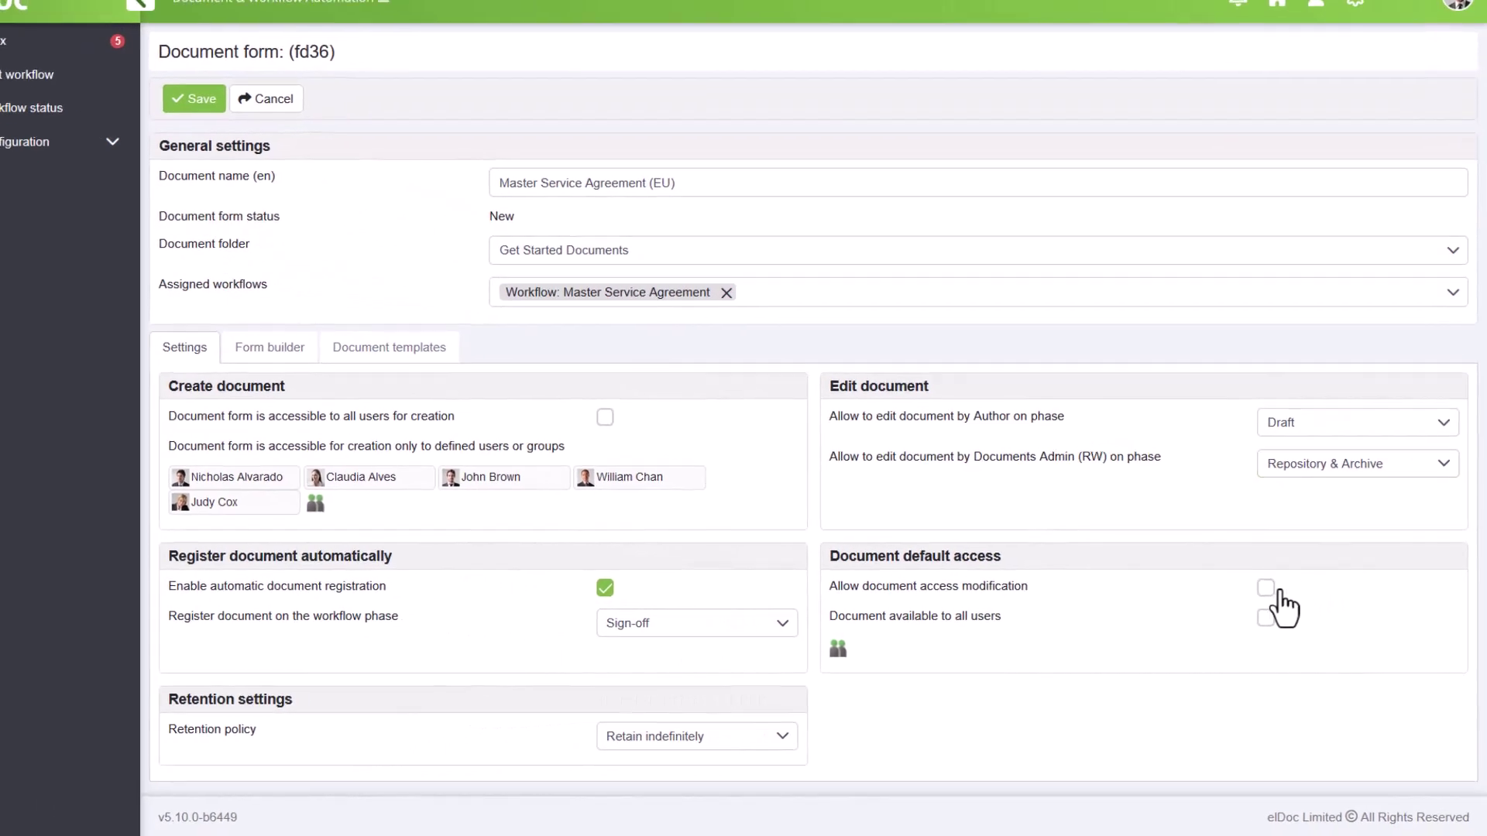
# - Allow document access modification and grant default access to the organizational units Board, CEO, and Finance, IT, Legal and Operations Departments
pyautogui.click(1216, 572)
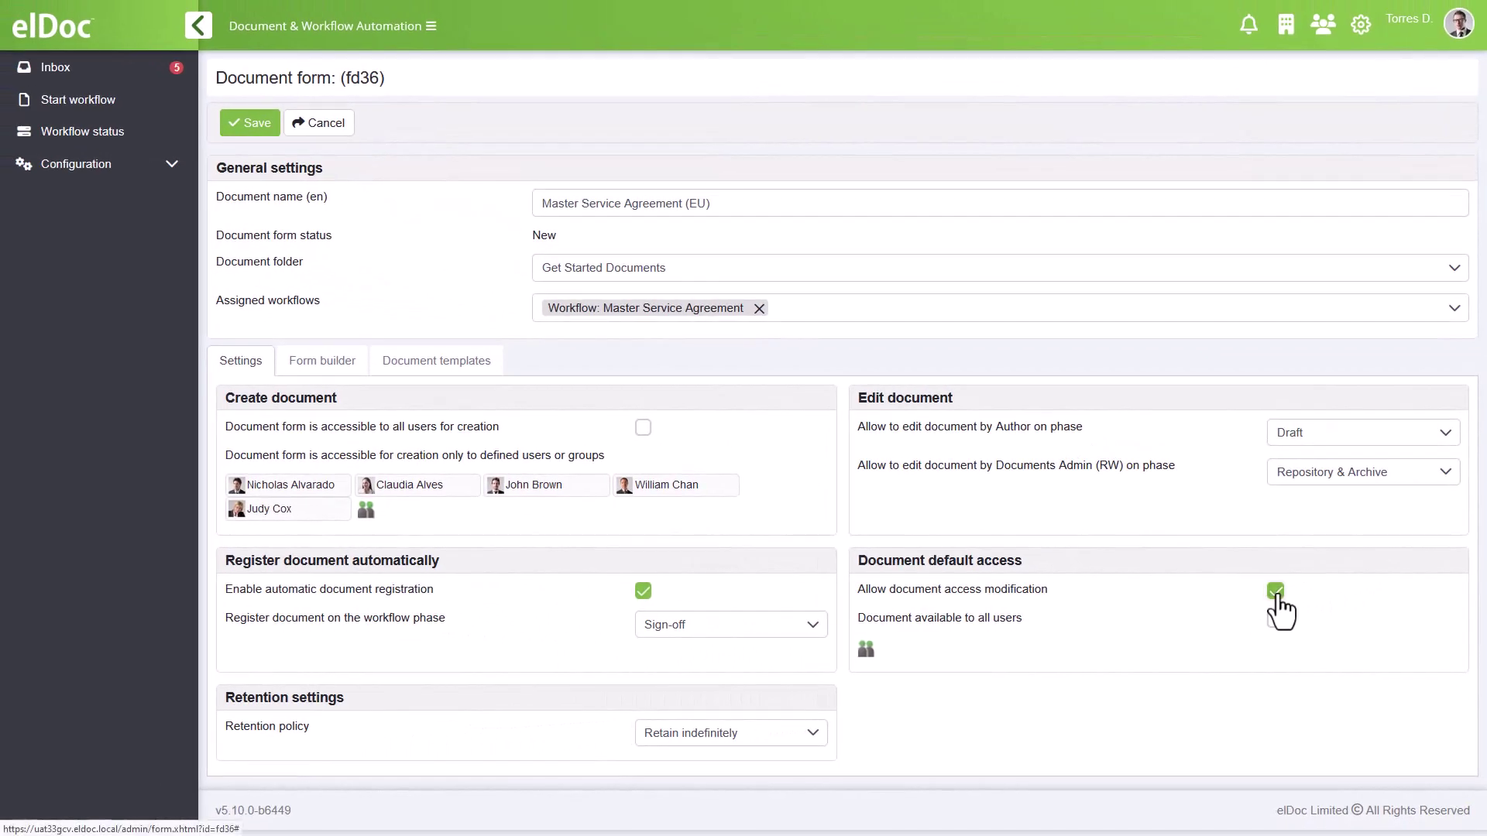
pyautogui.click(1278, 597)
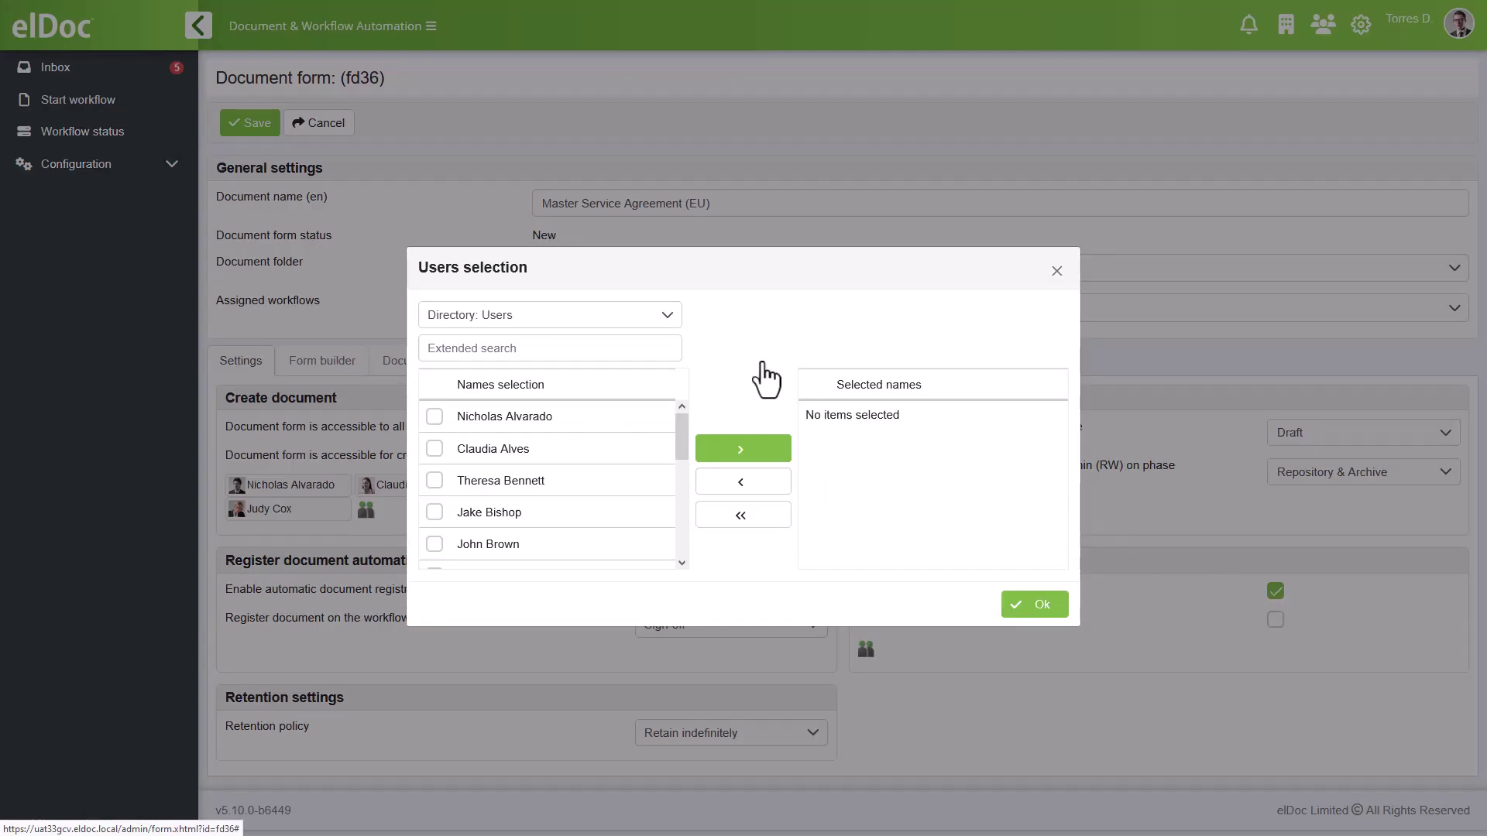
pyautogui.click(675, 315)
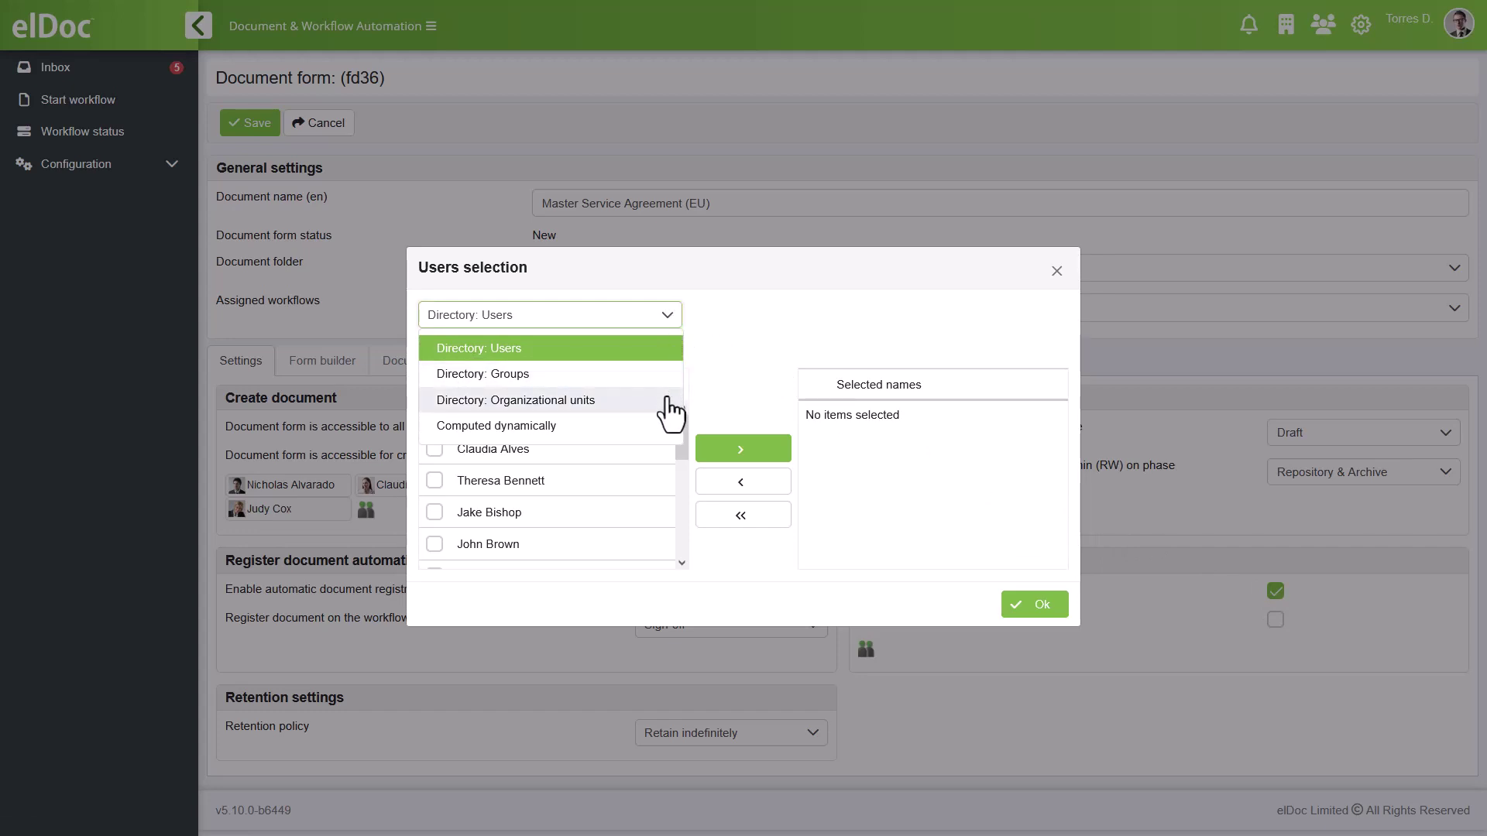
pyautogui.click(671, 412)
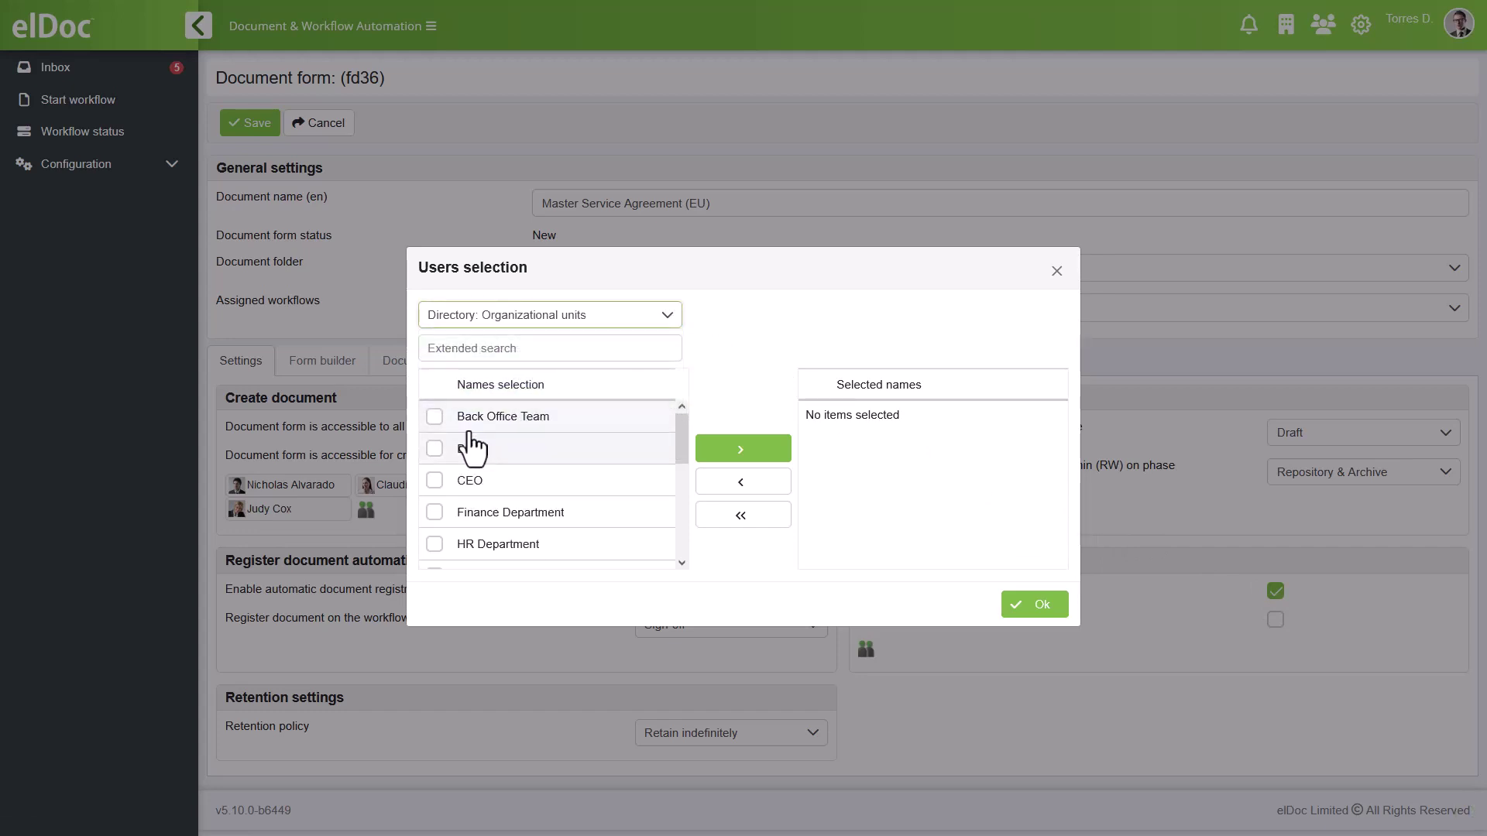
pyautogui.click(434, 449)
pyautogui.click(435, 481)
pyautogui.click(435, 512)
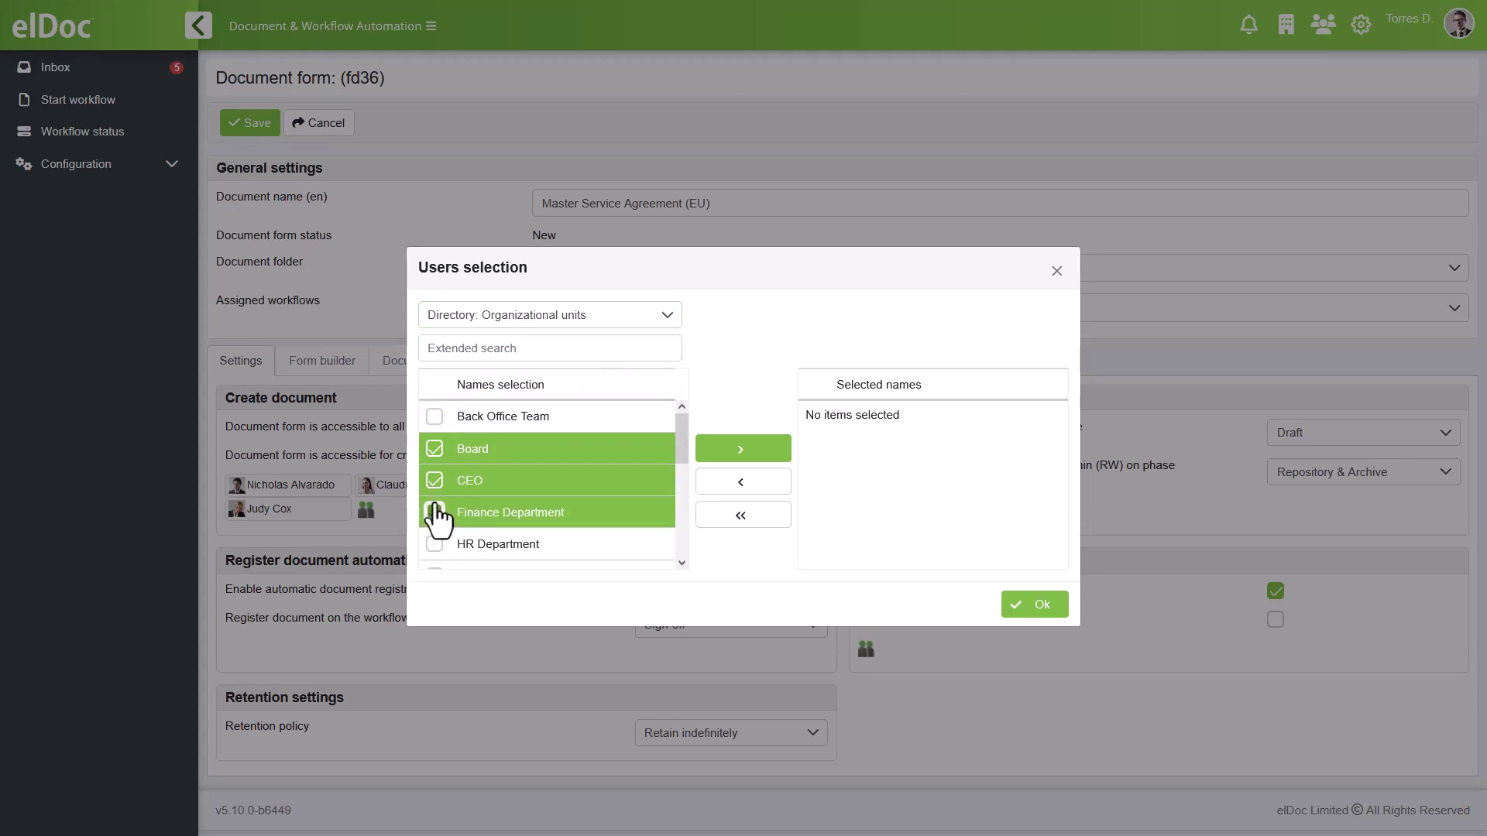
pyautogui.scroll(-1, 438, 517)
pyautogui.click(436, 505)
pyautogui.click(434, 561)
pyautogui.scroll(-2, 438, 572)
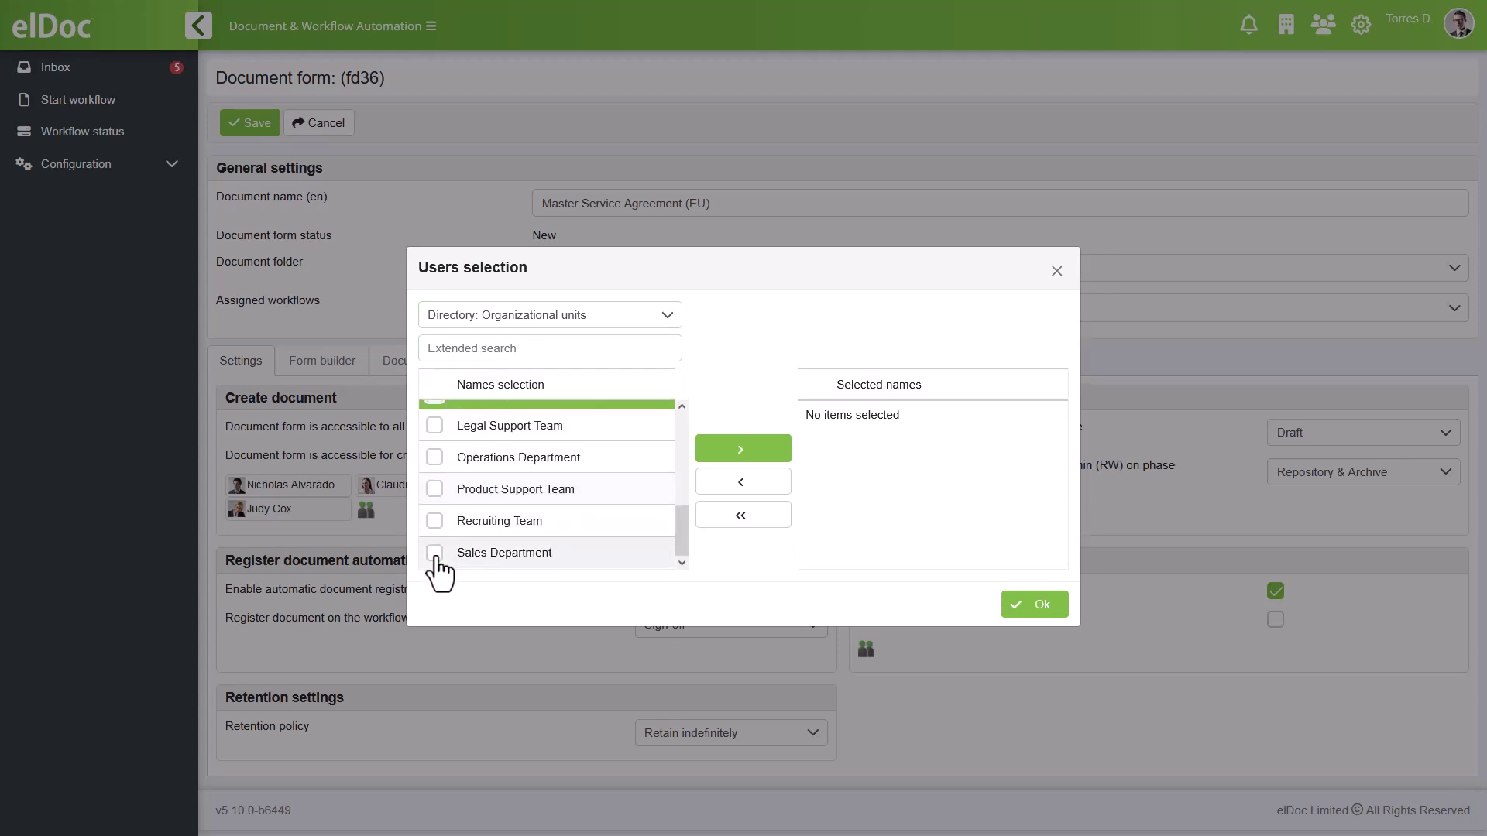
pyautogui.scroll(1, 438, 569)
pyautogui.click(434, 550)
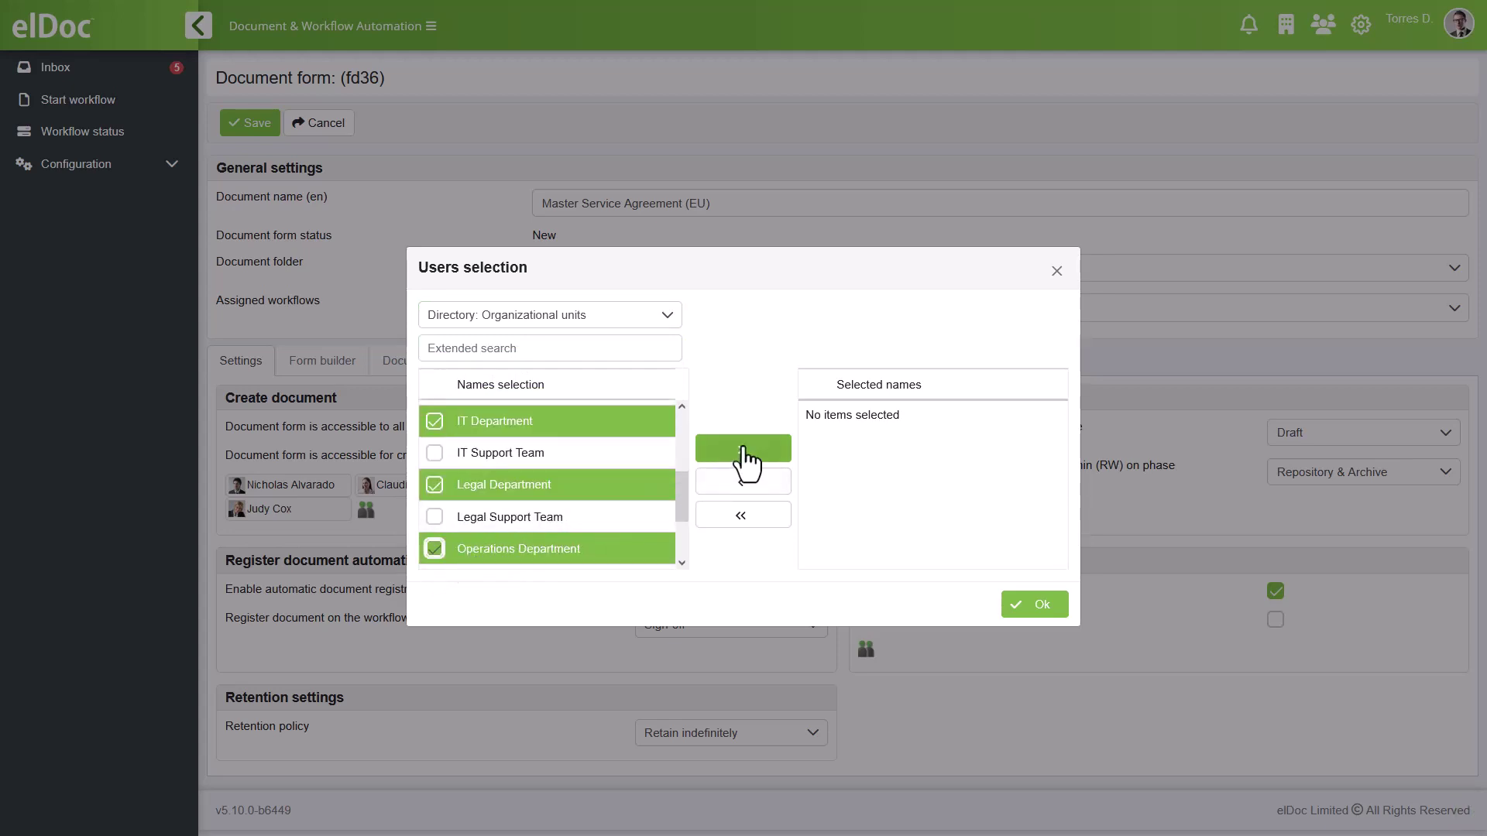
pyautogui.click(745, 451)
pyautogui.click(1036, 608)
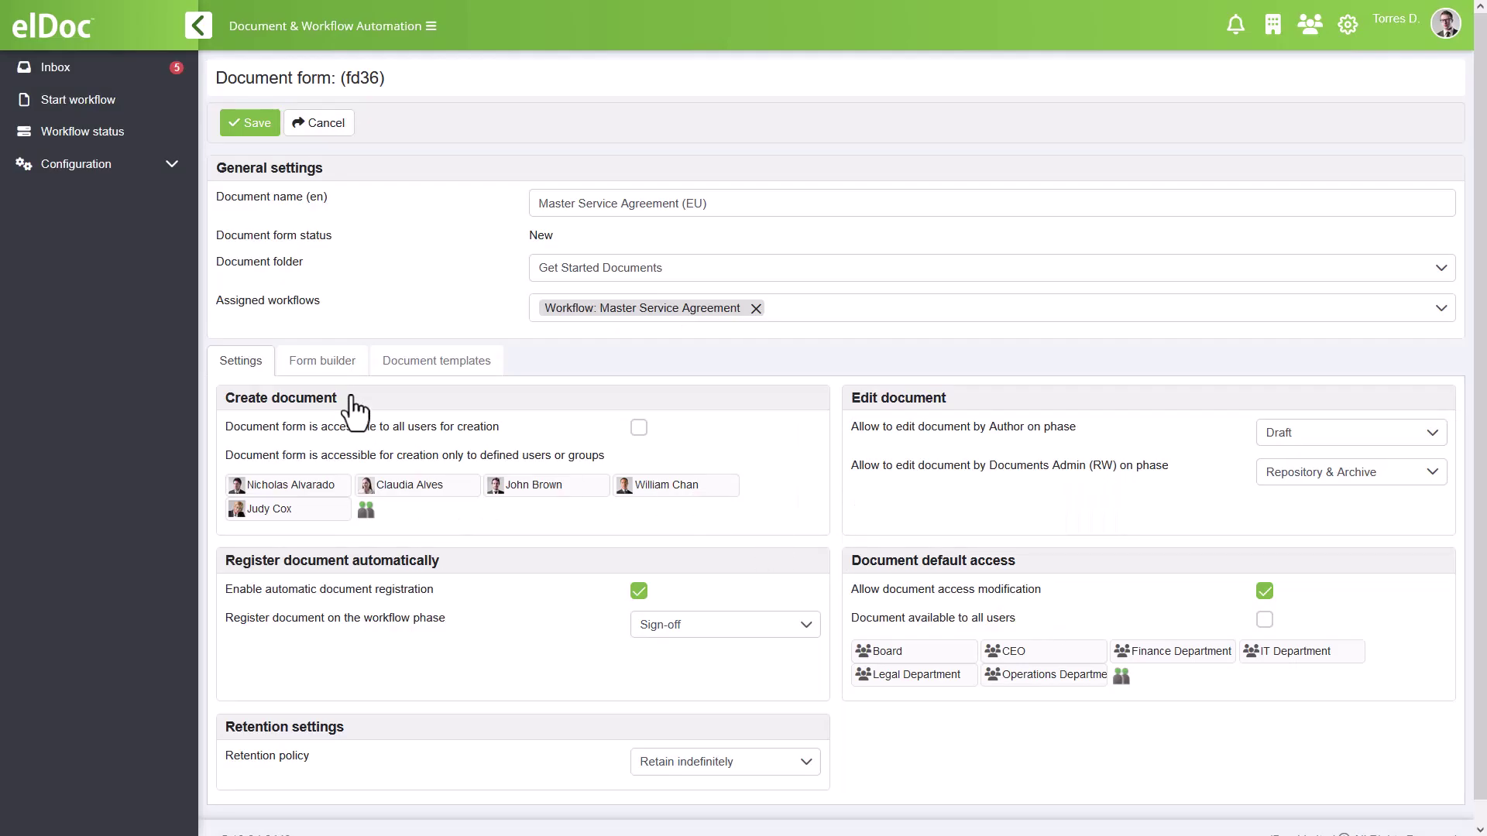
# - Make the standard Created field editable and enable the extended editor for the Description field in the form builder
pyautogui.click(341, 368)
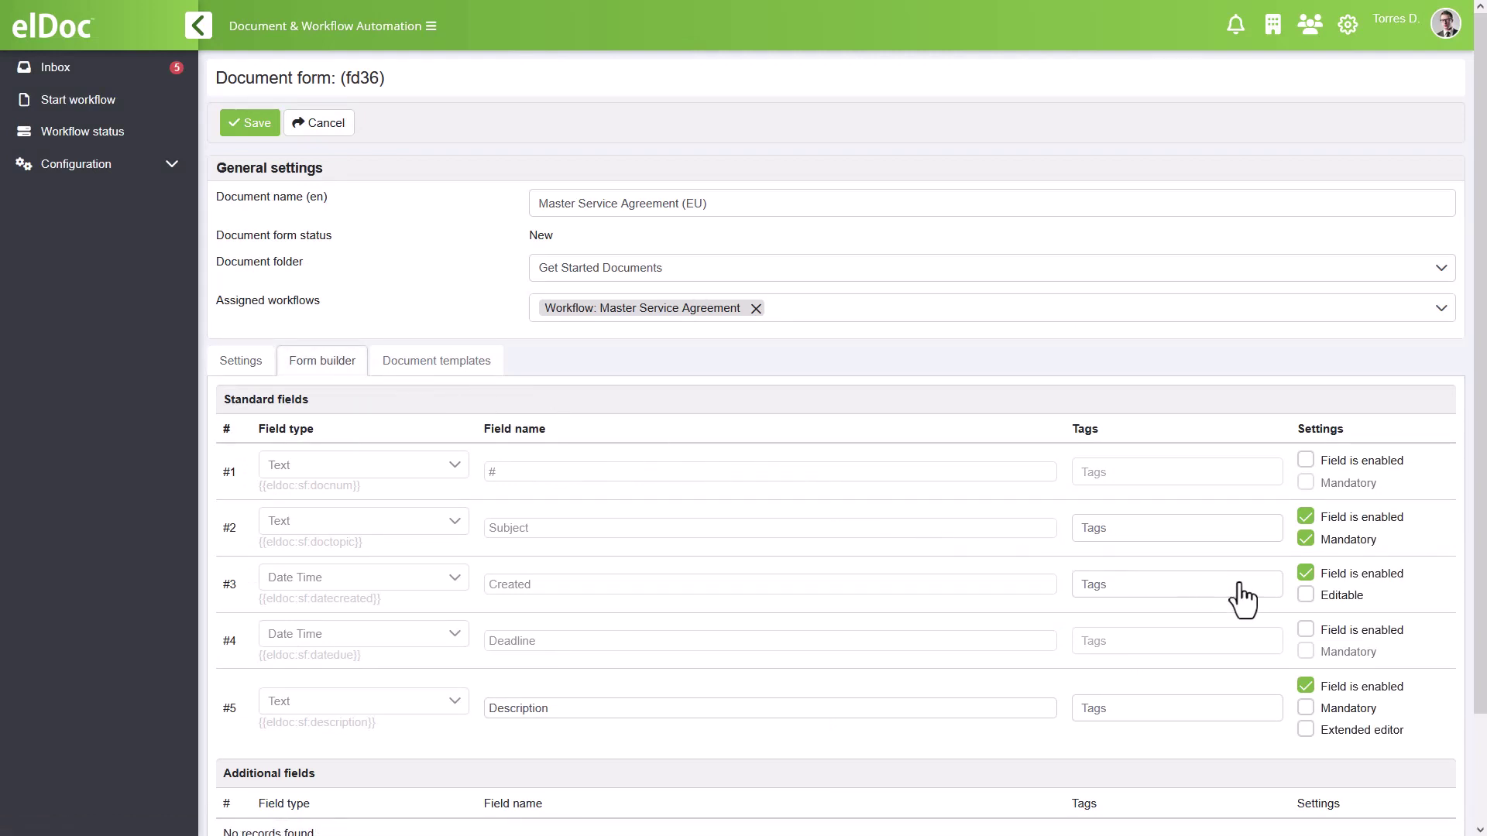
pyautogui.click(1306, 596)
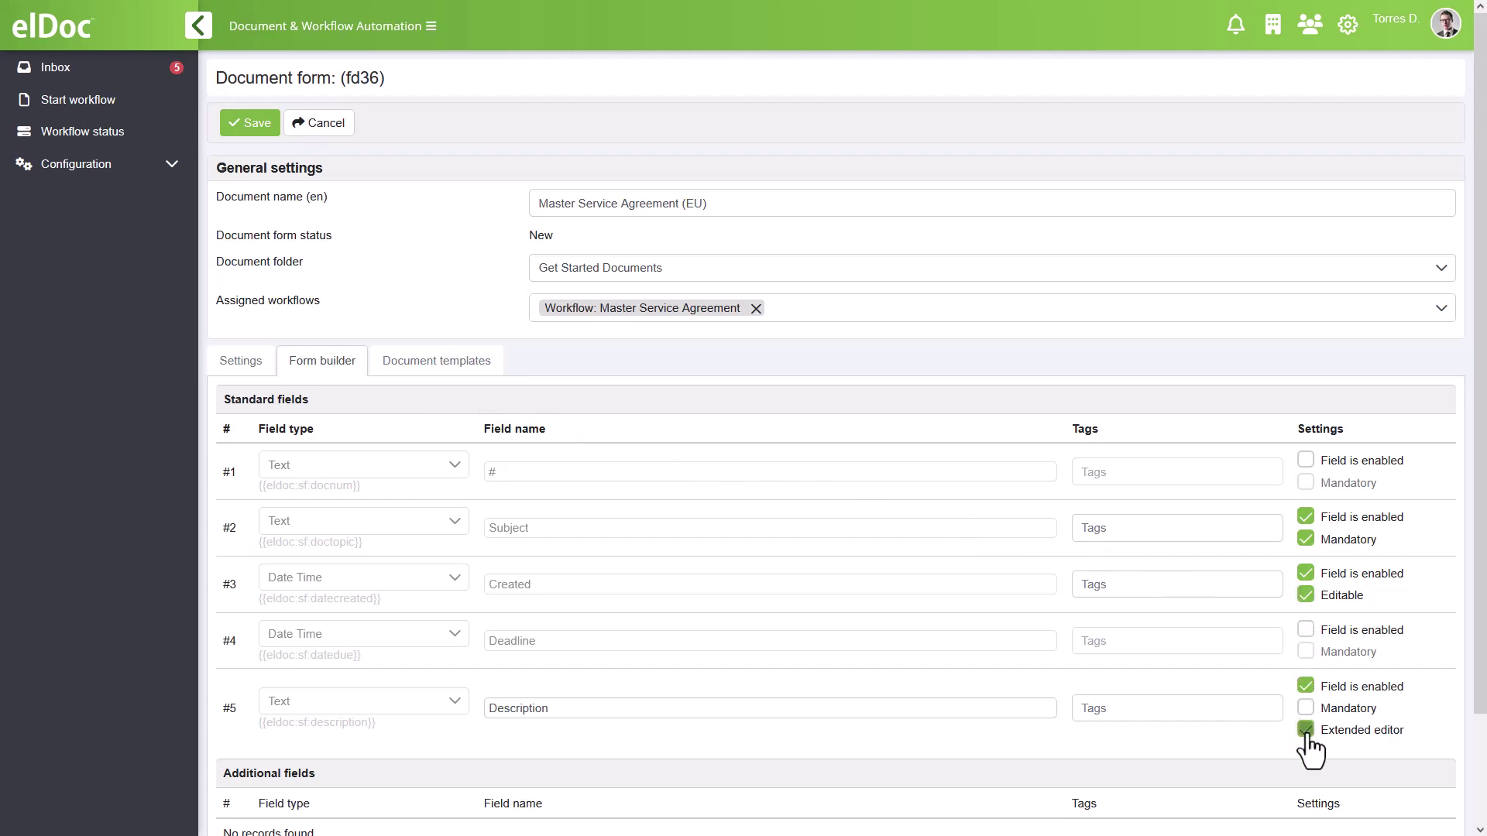
# - Add a mandatory additional field of type Organizations (CRM) named "Company Name"
pyautogui.scroll(-3, 1309, 749)
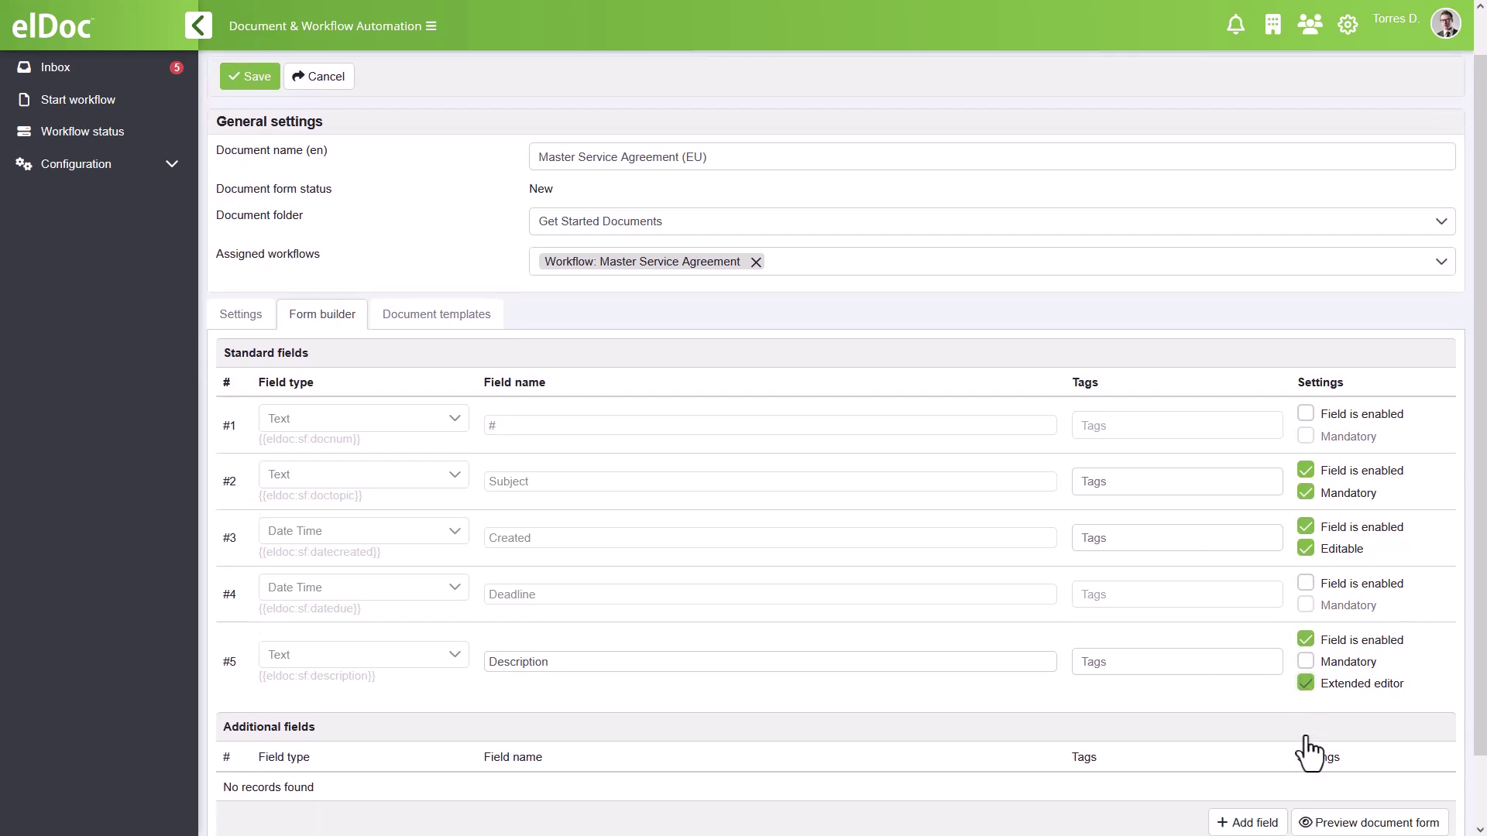
pyautogui.click(1271, 756)
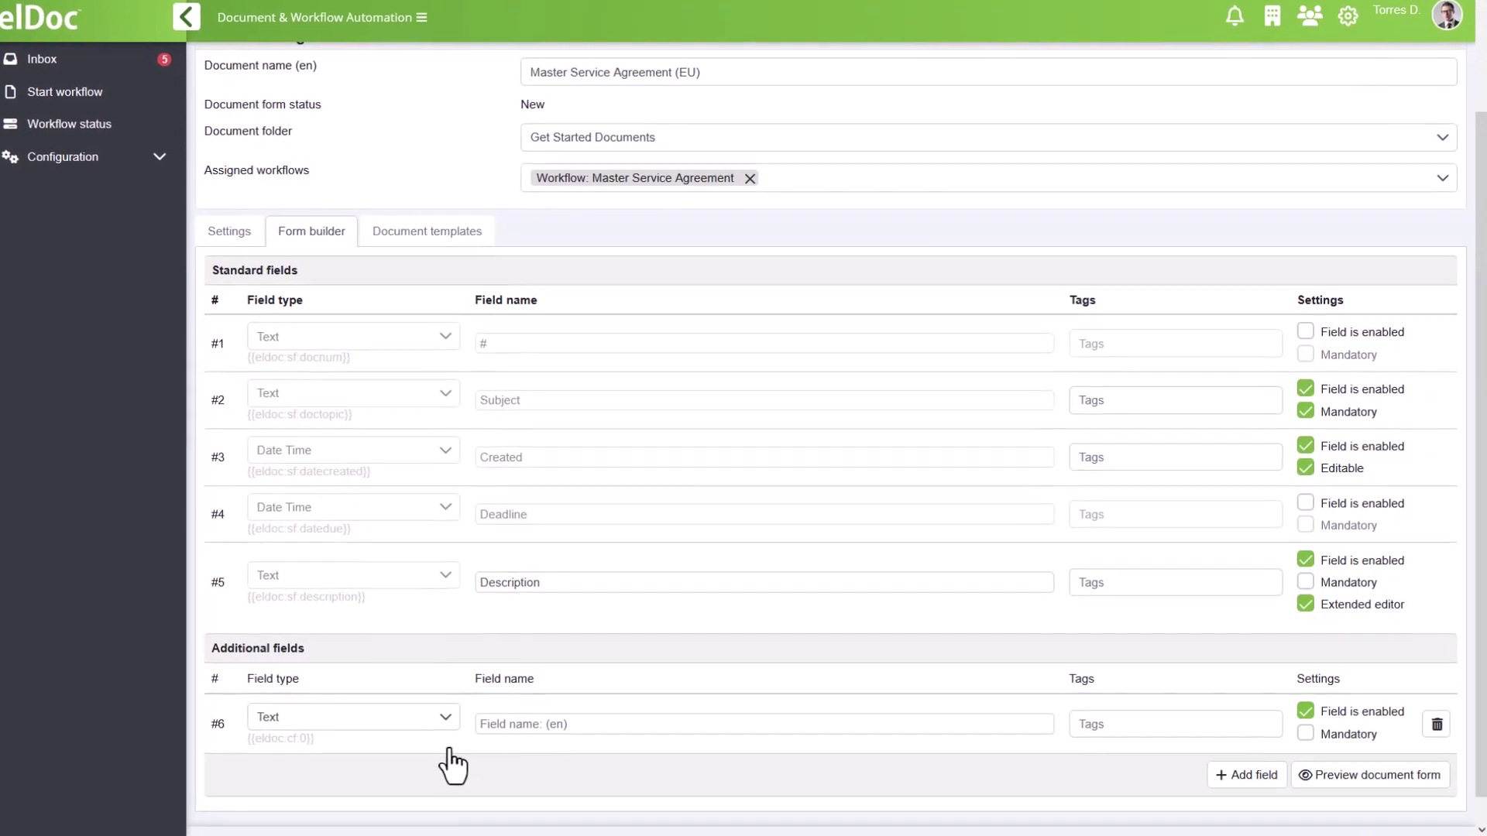
pyautogui.click(454, 714)
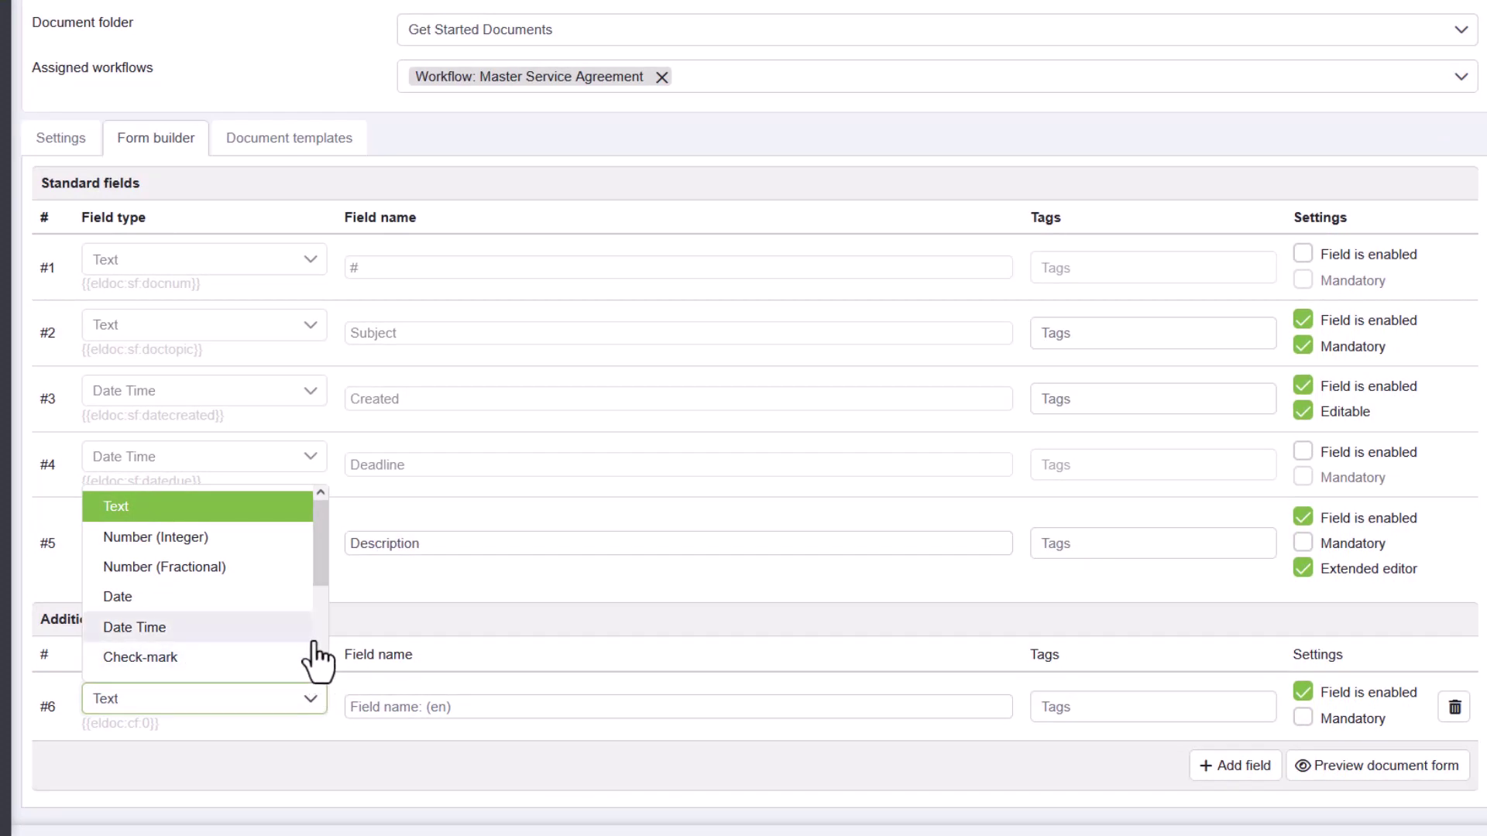
pyautogui.scroll(-5, 314, 629)
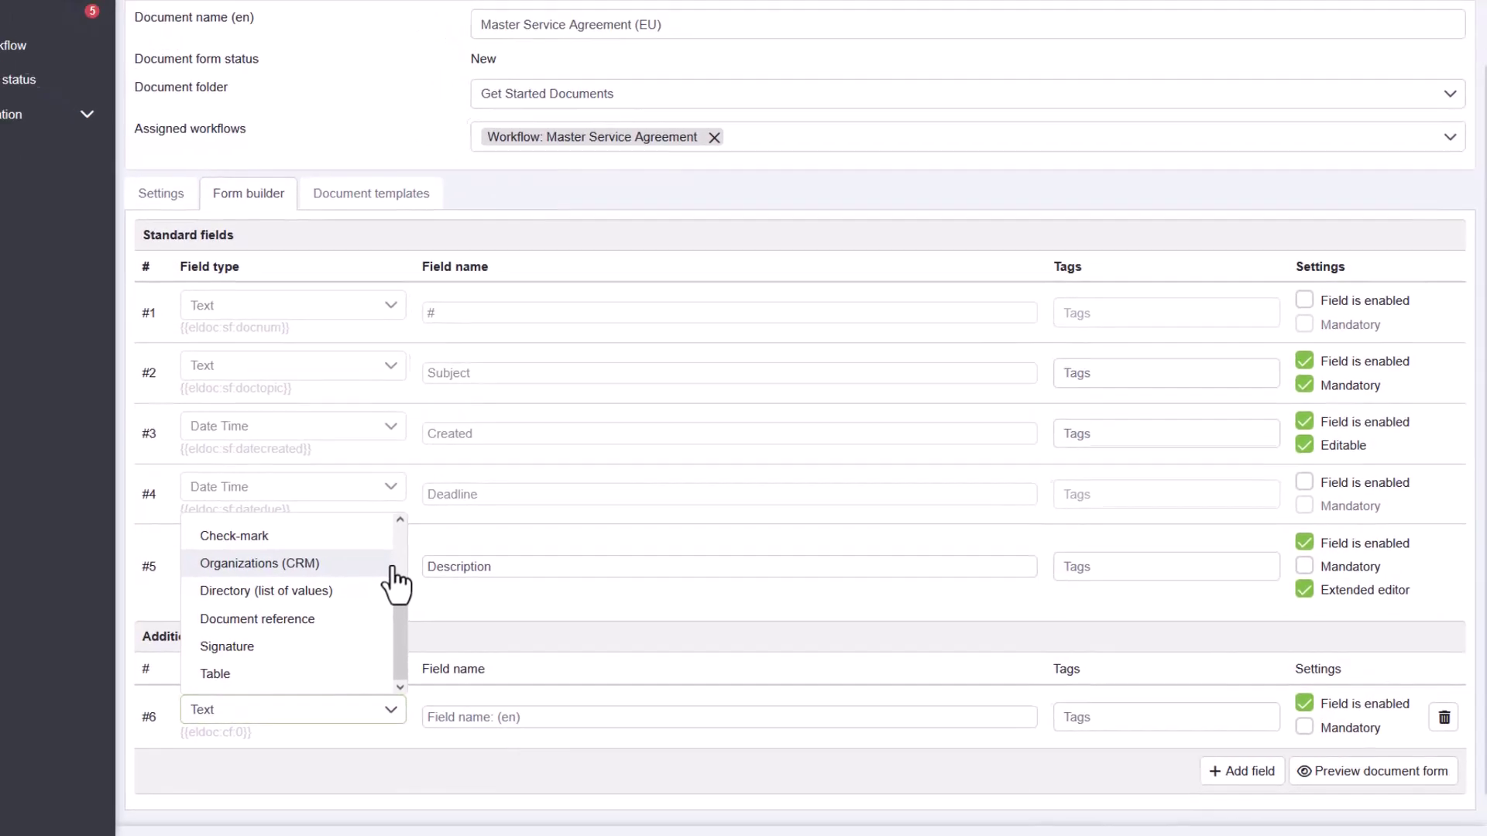
pyautogui.click(392, 570)
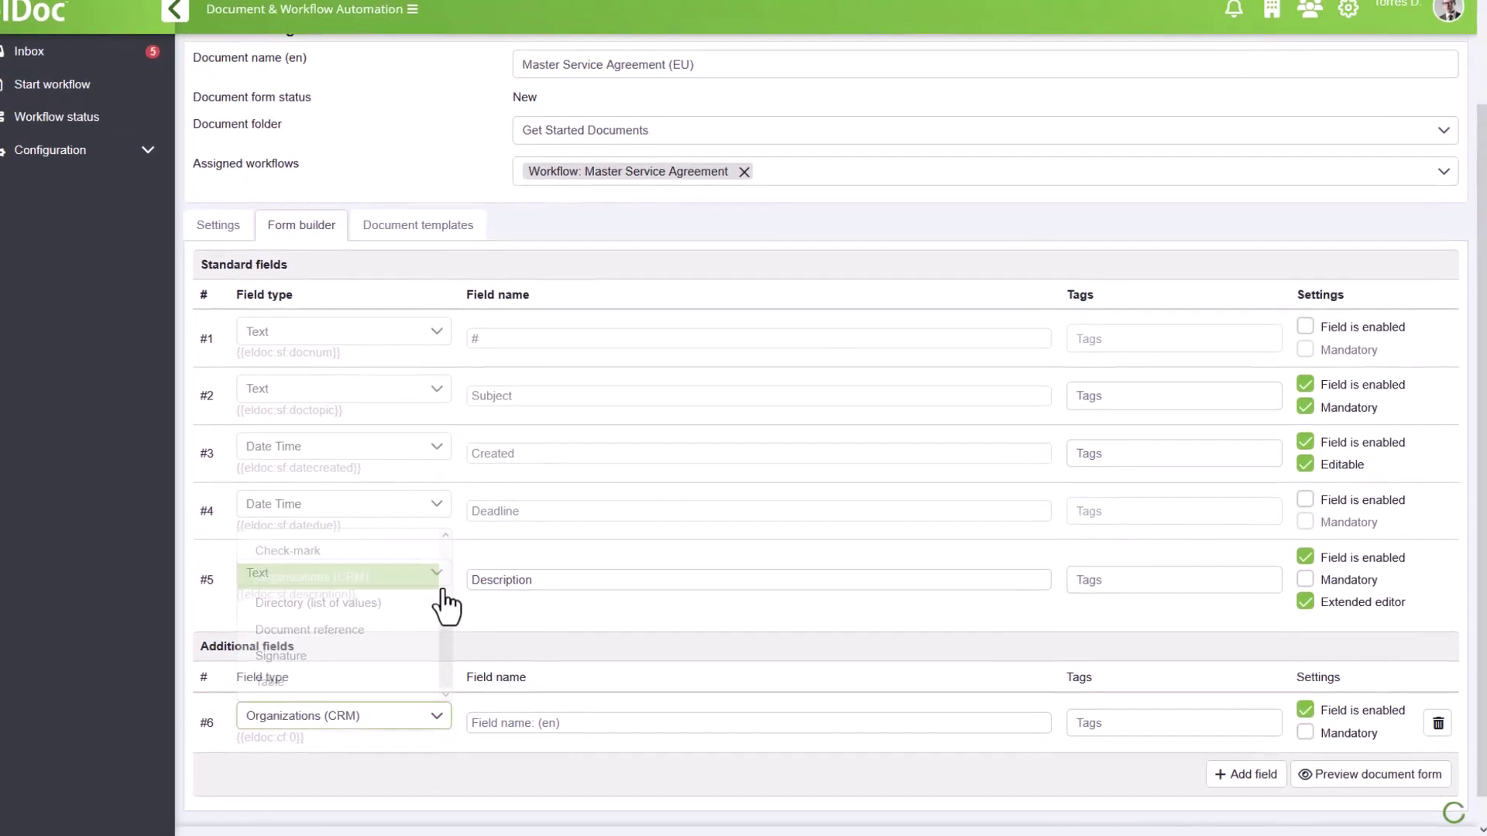
pyautogui.click(427, 717)
pyautogui.write('Company Name')
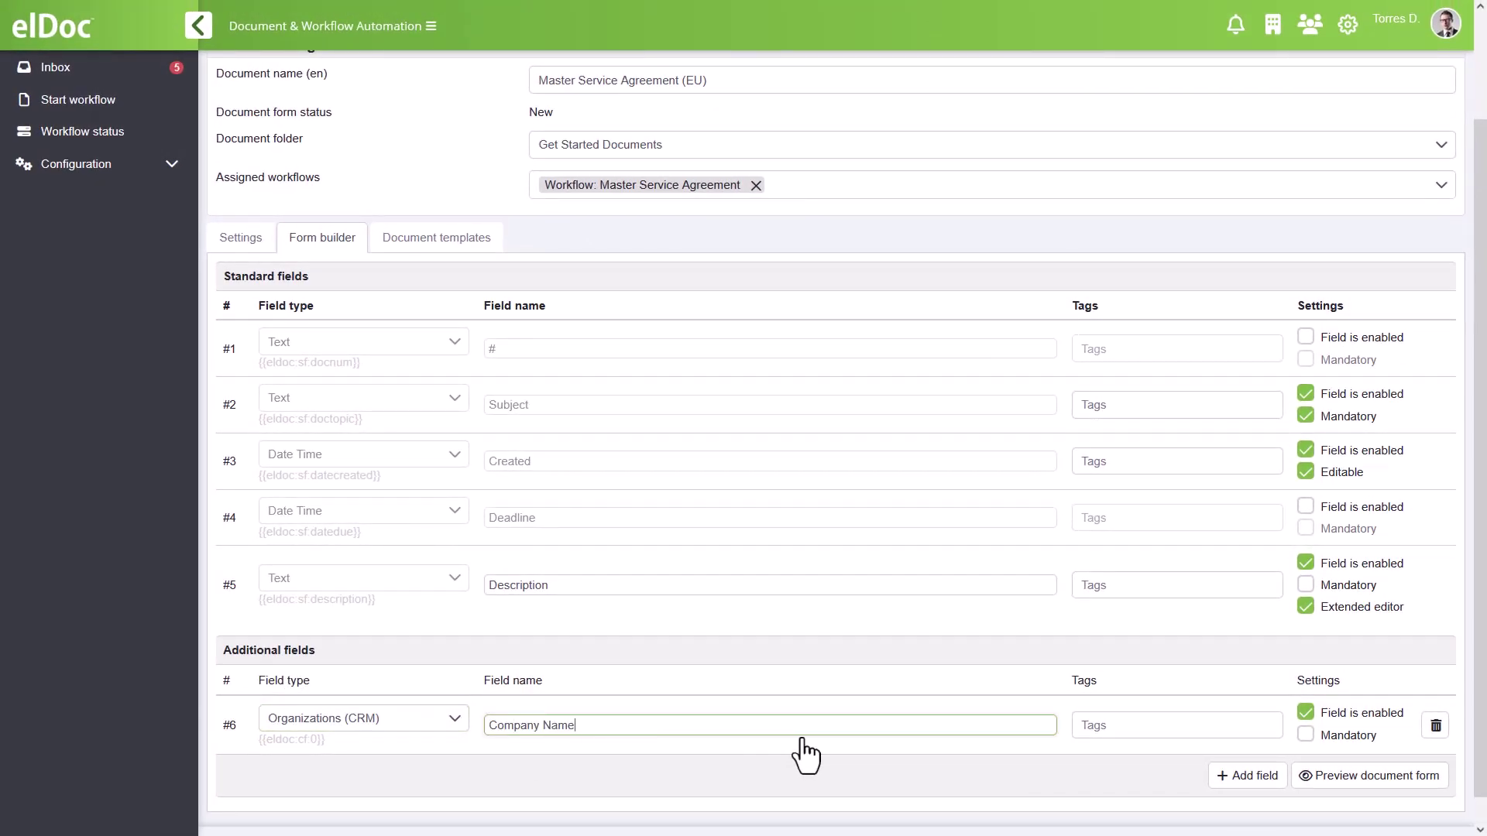
pyautogui.click(1305, 735)
# - Add a mandatory Directory (list of values) field based on the Type of Services directory and name it "Type of Services"
pyautogui.click(1247, 776)
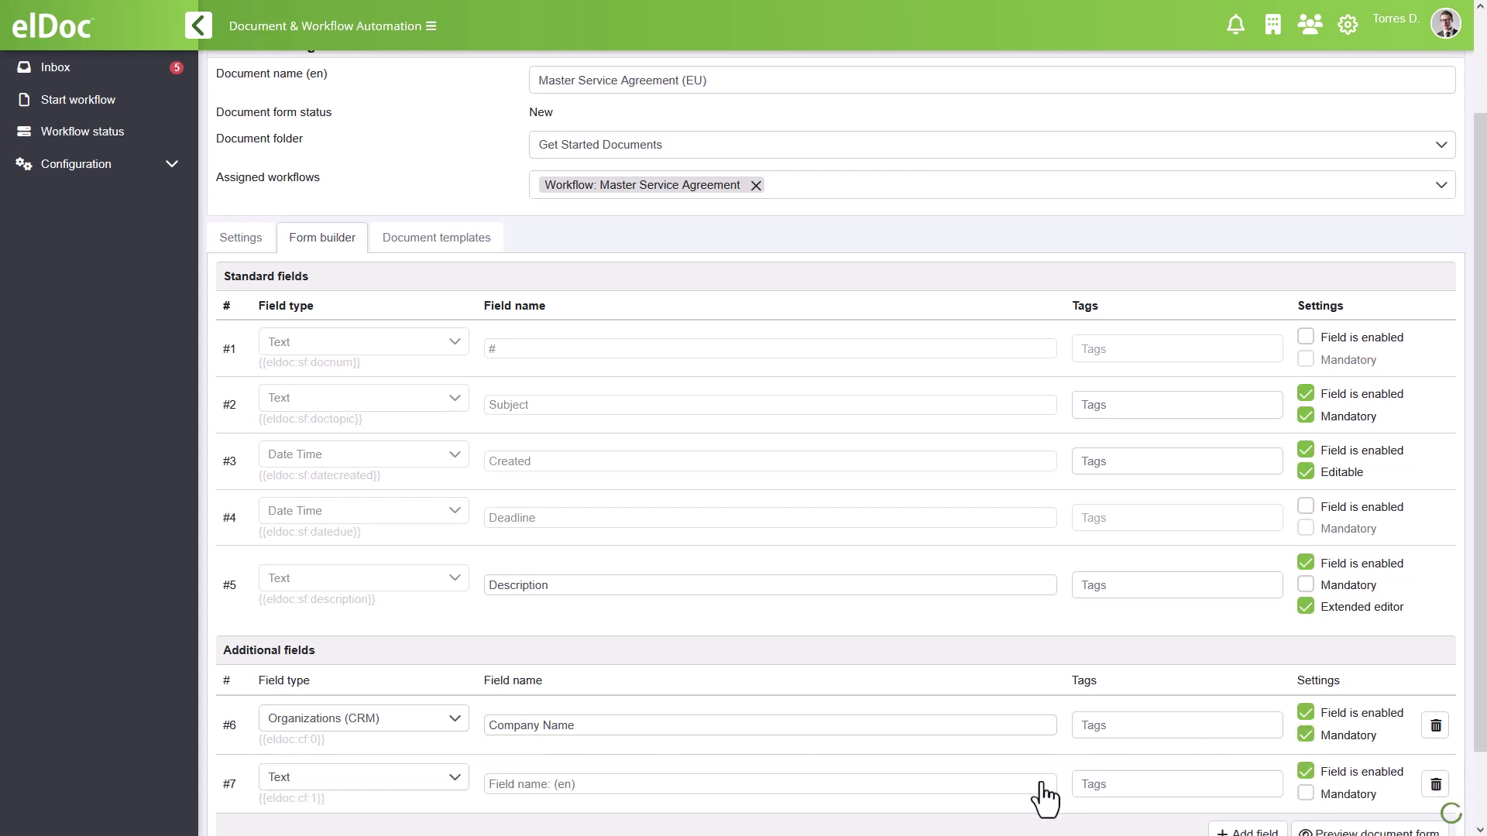
pyautogui.click(438, 776)
pyautogui.scroll(-2, 437, 744)
pyautogui.click(435, 737)
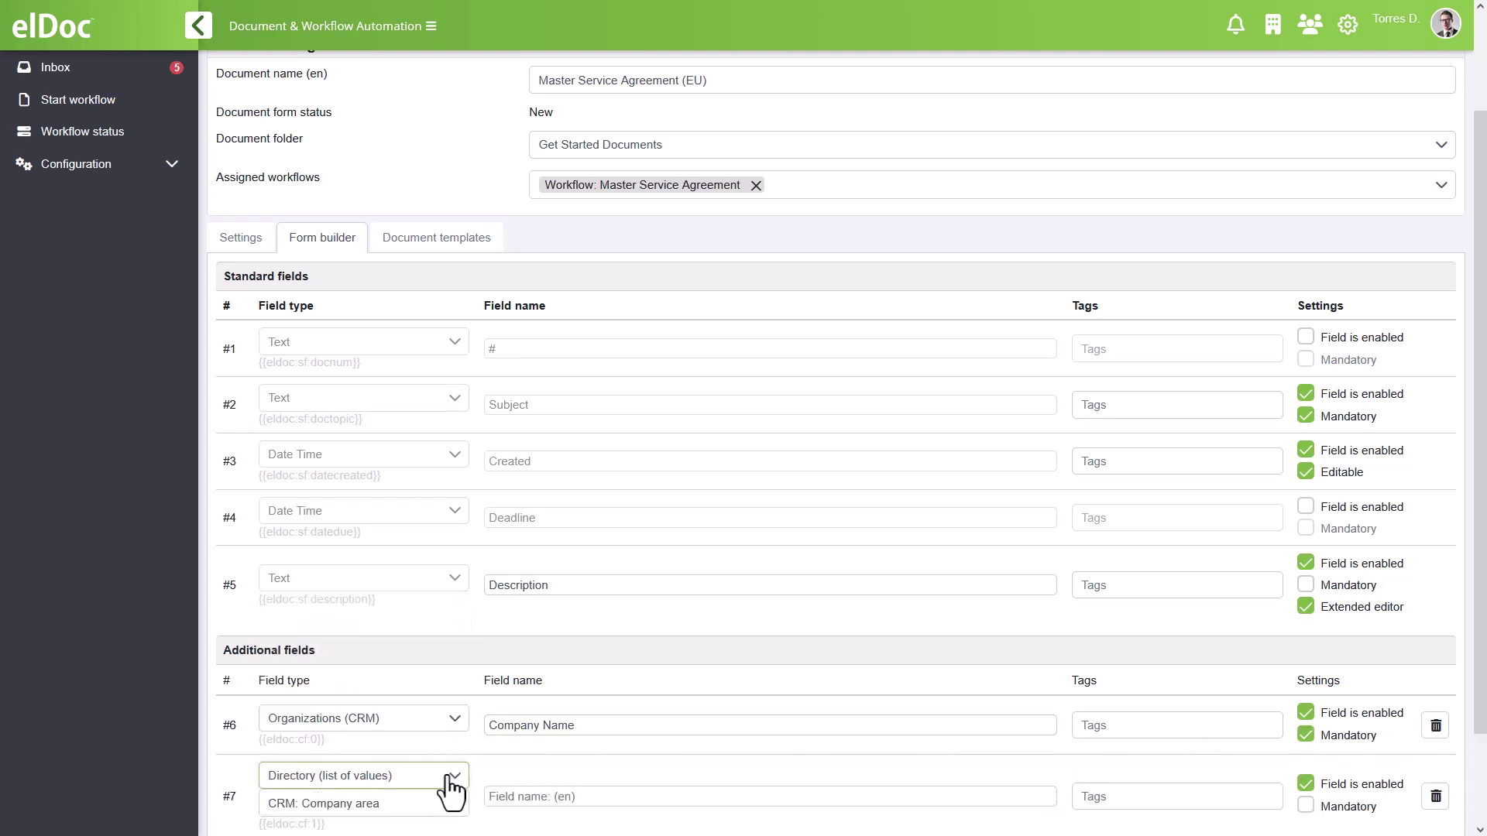
pyautogui.click(455, 806)
pyautogui.scroll(-1, 449, 775)
pyautogui.click(441, 782)
pyautogui.click(525, 806)
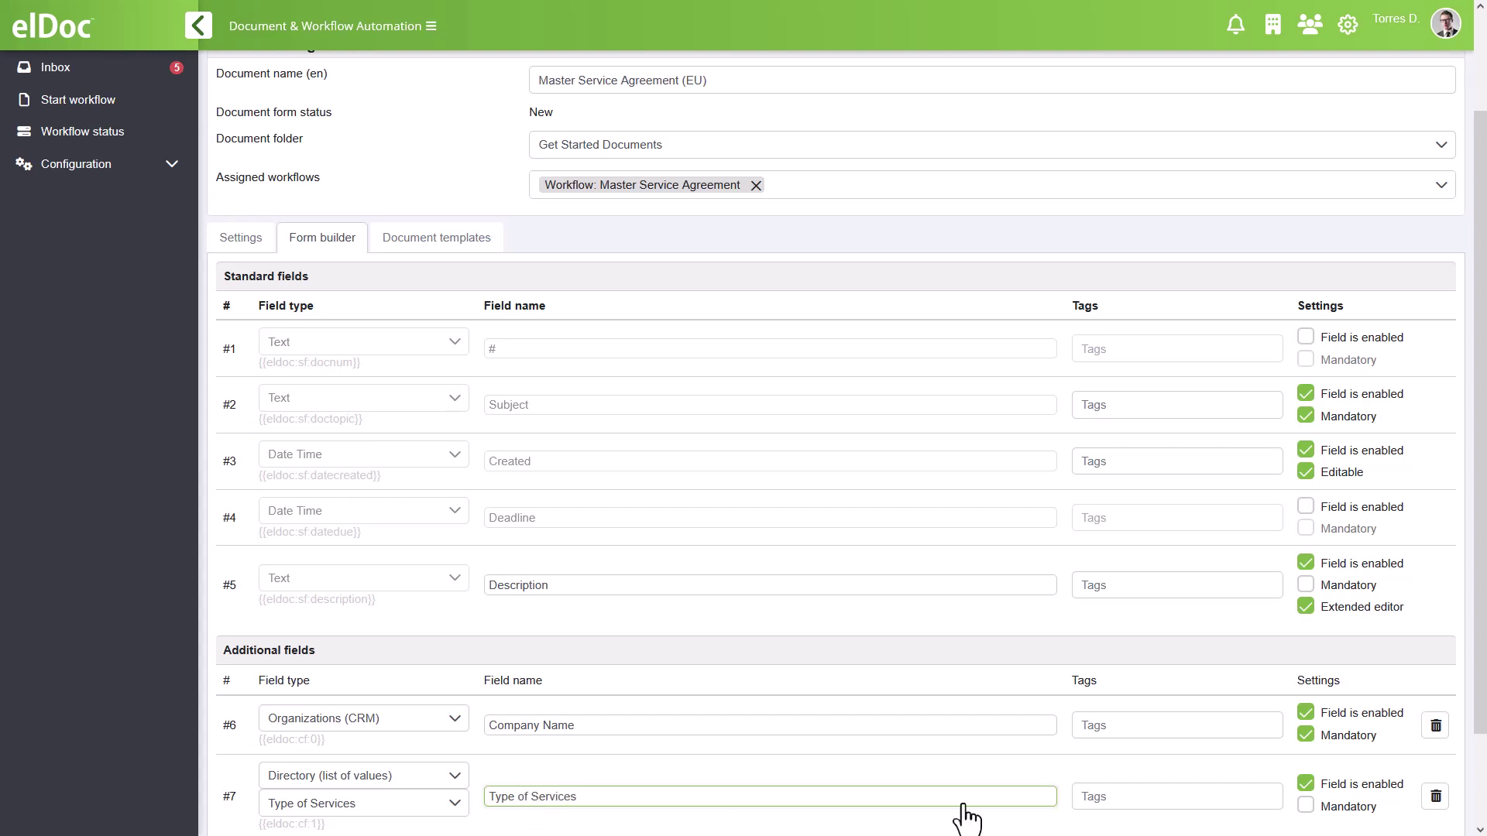
pyautogui.click(1306, 806)
# - Add an additional field of type Check-mark named "Budgeted"
pyautogui.scroll(-2, 1262, 774)
pyautogui.click(1248, 739)
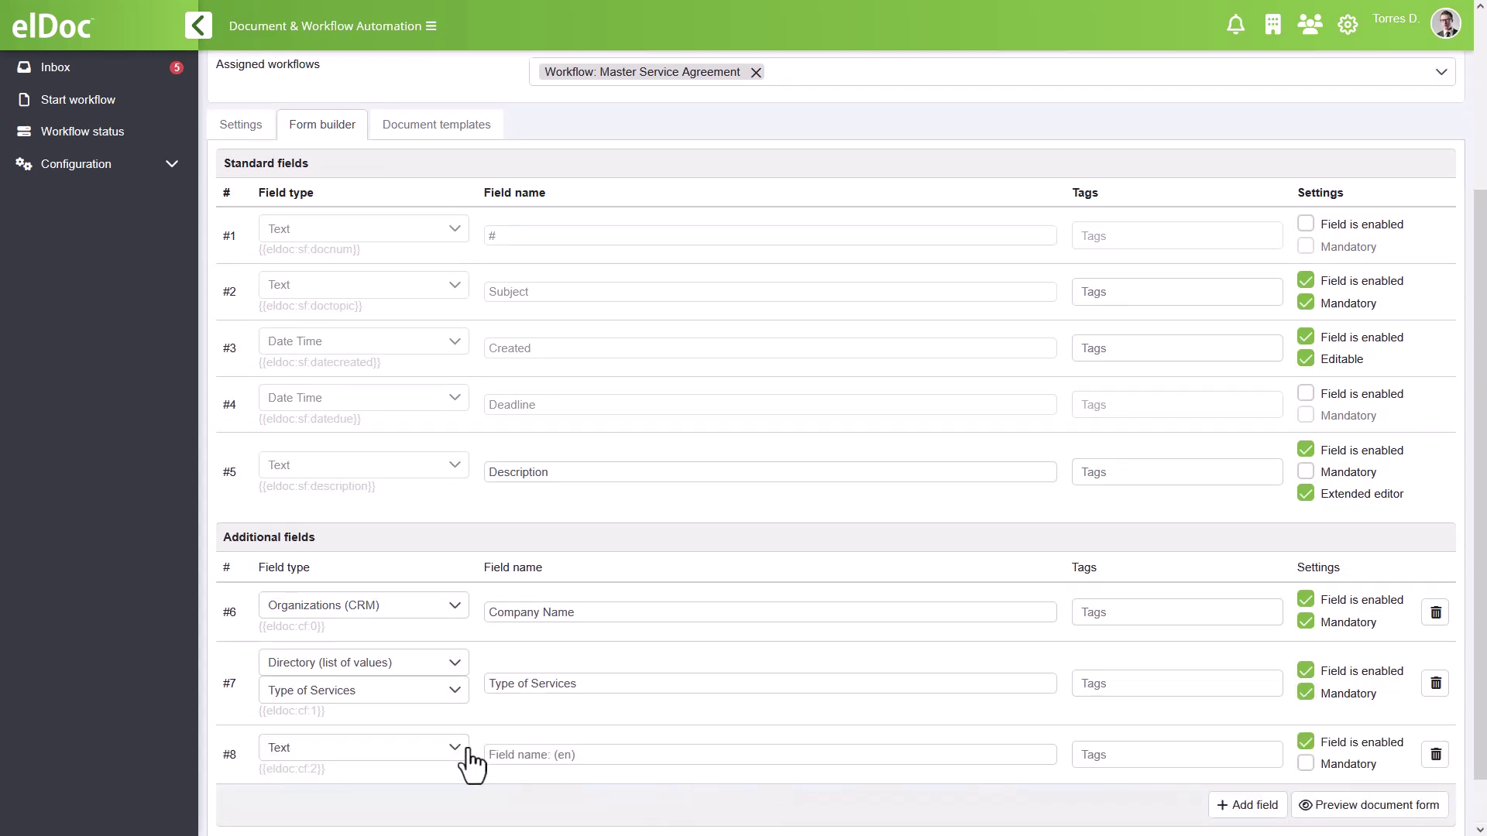
pyautogui.click(457, 748)
pyautogui.click(438, 709)
pyautogui.click(496, 752)
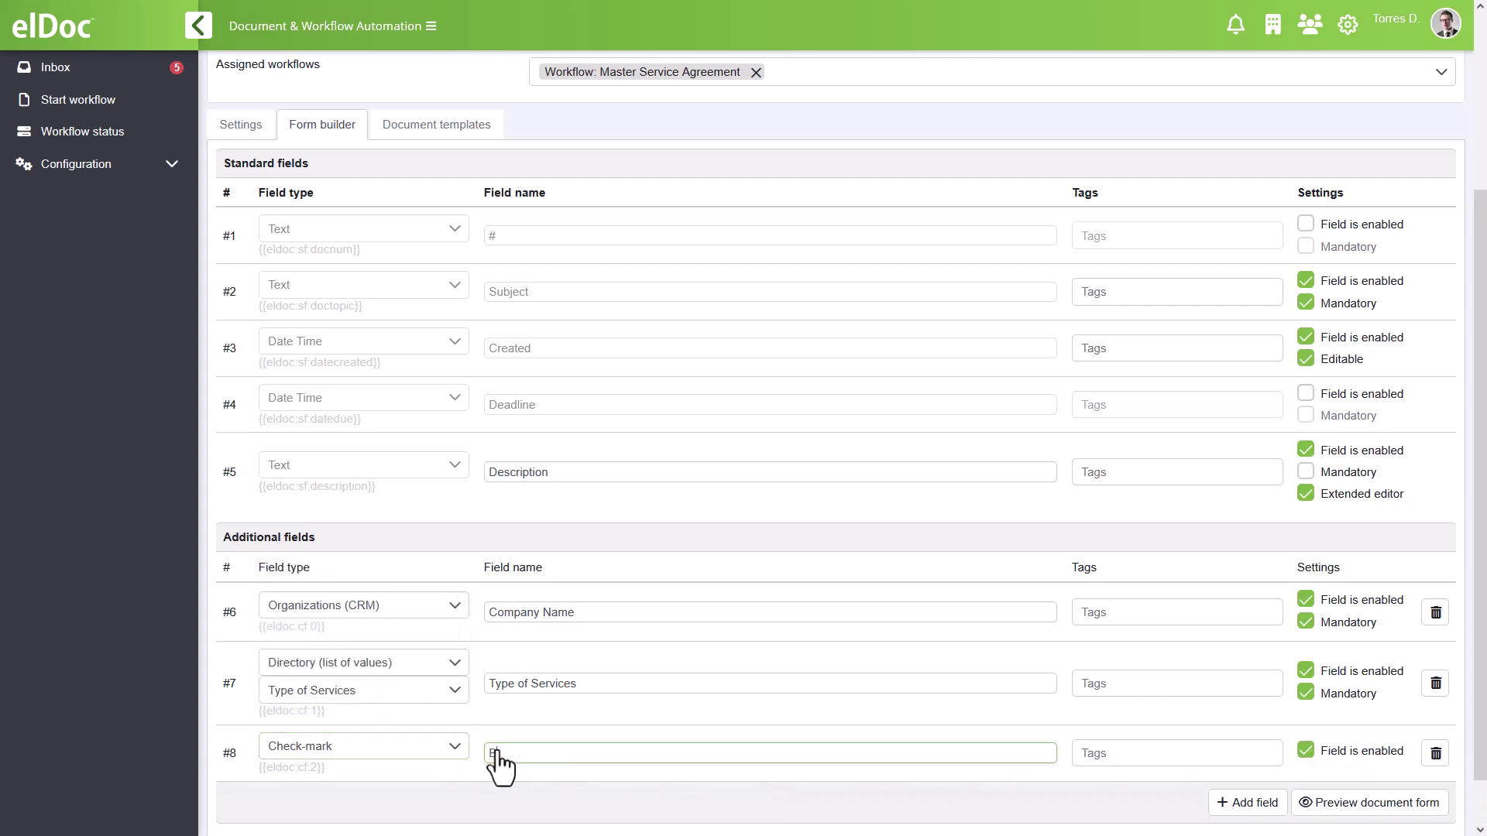
pyautogui.write('Budgeted')
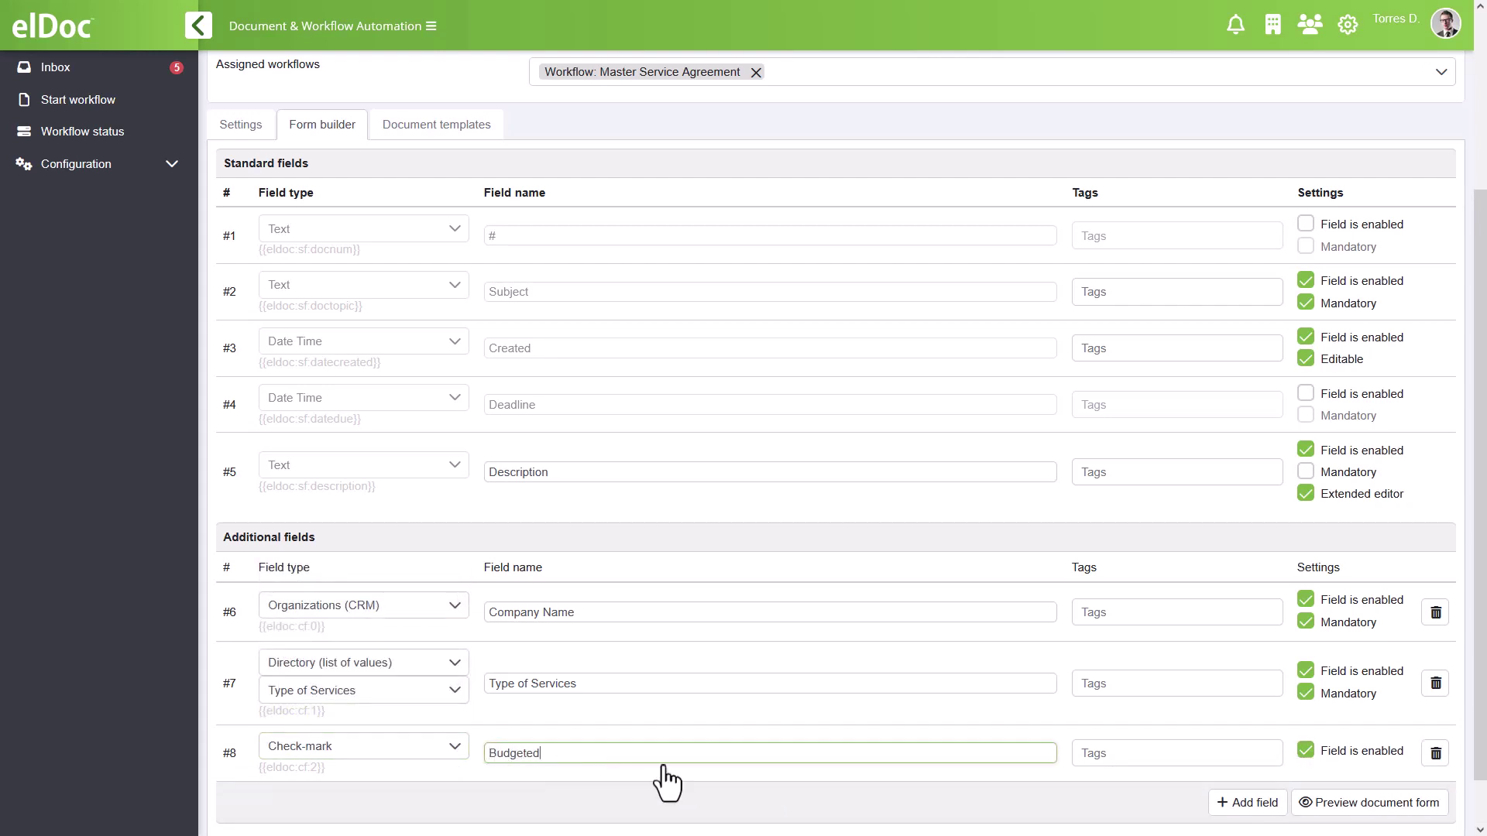
# - Add an additional field of type Document reference named "Document reference"
pyautogui.click(1243, 802)
pyautogui.scroll(-2, 497, 814)
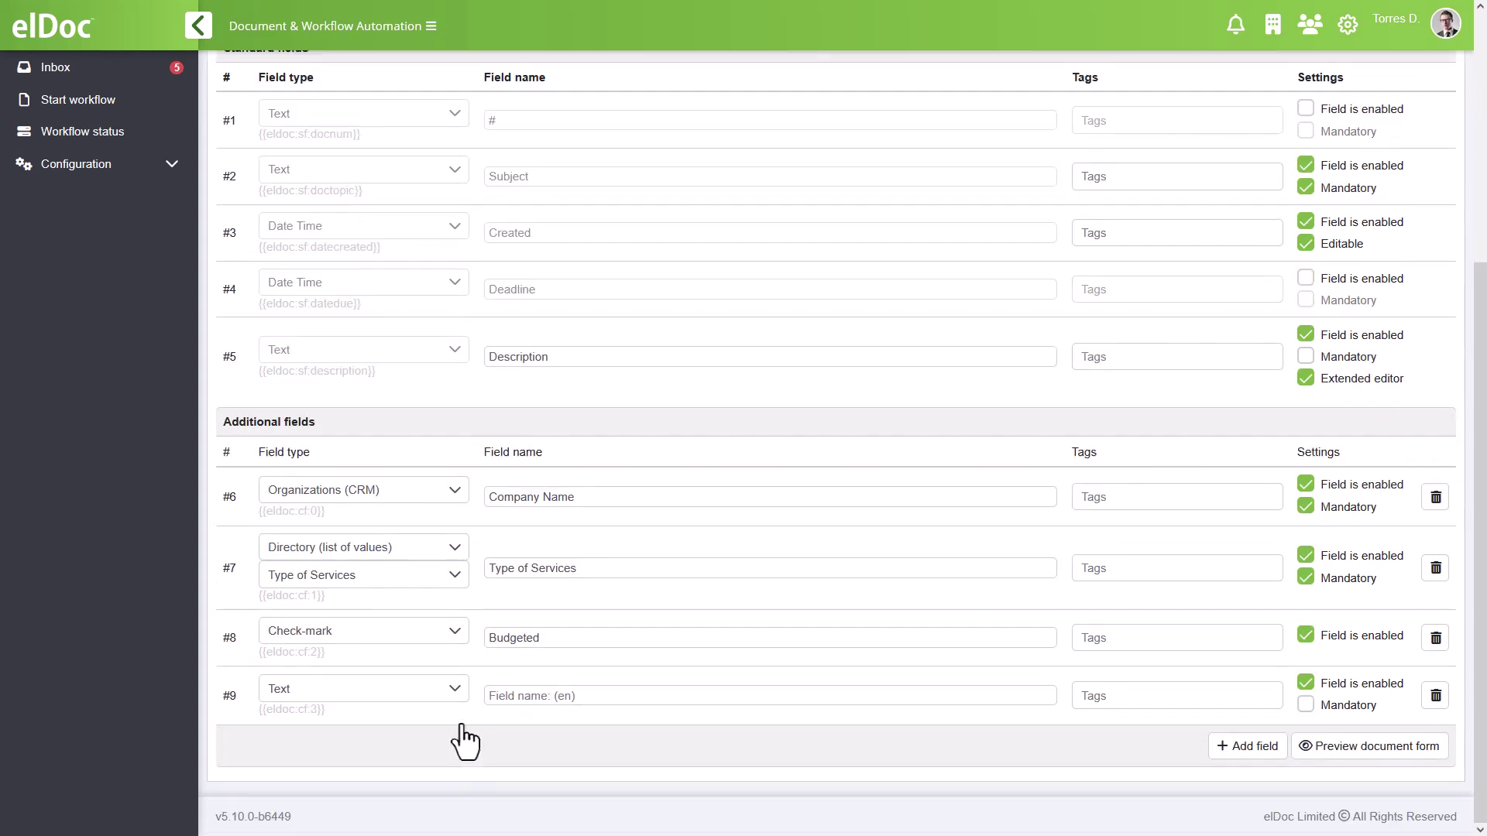
pyautogui.click(457, 691)
pyautogui.scroll(-2, 437, 682)
pyautogui.click(429, 659)
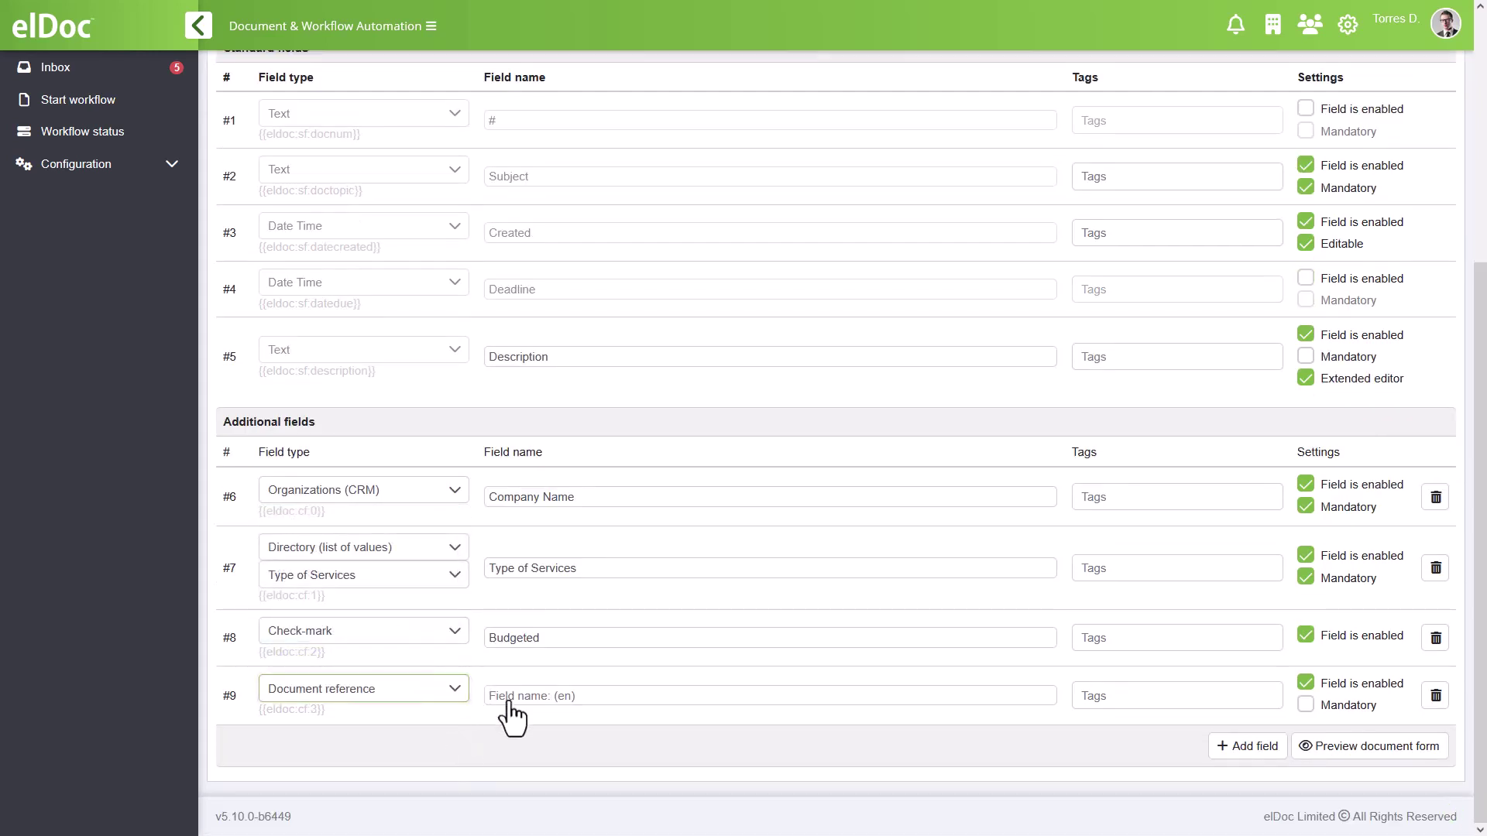
pyautogui.click(508, 701)
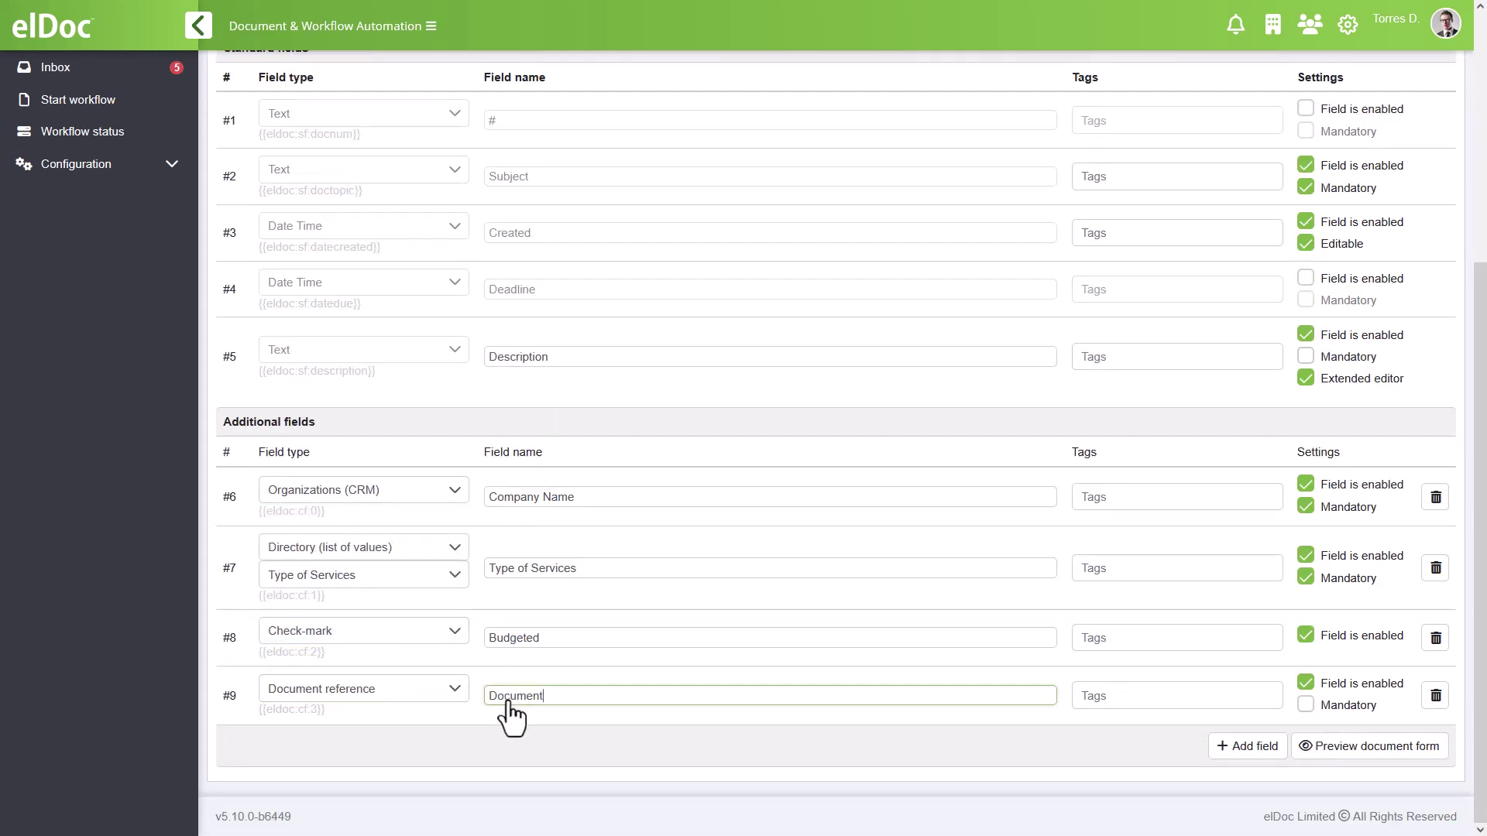
pyautogui.write('Document reference')
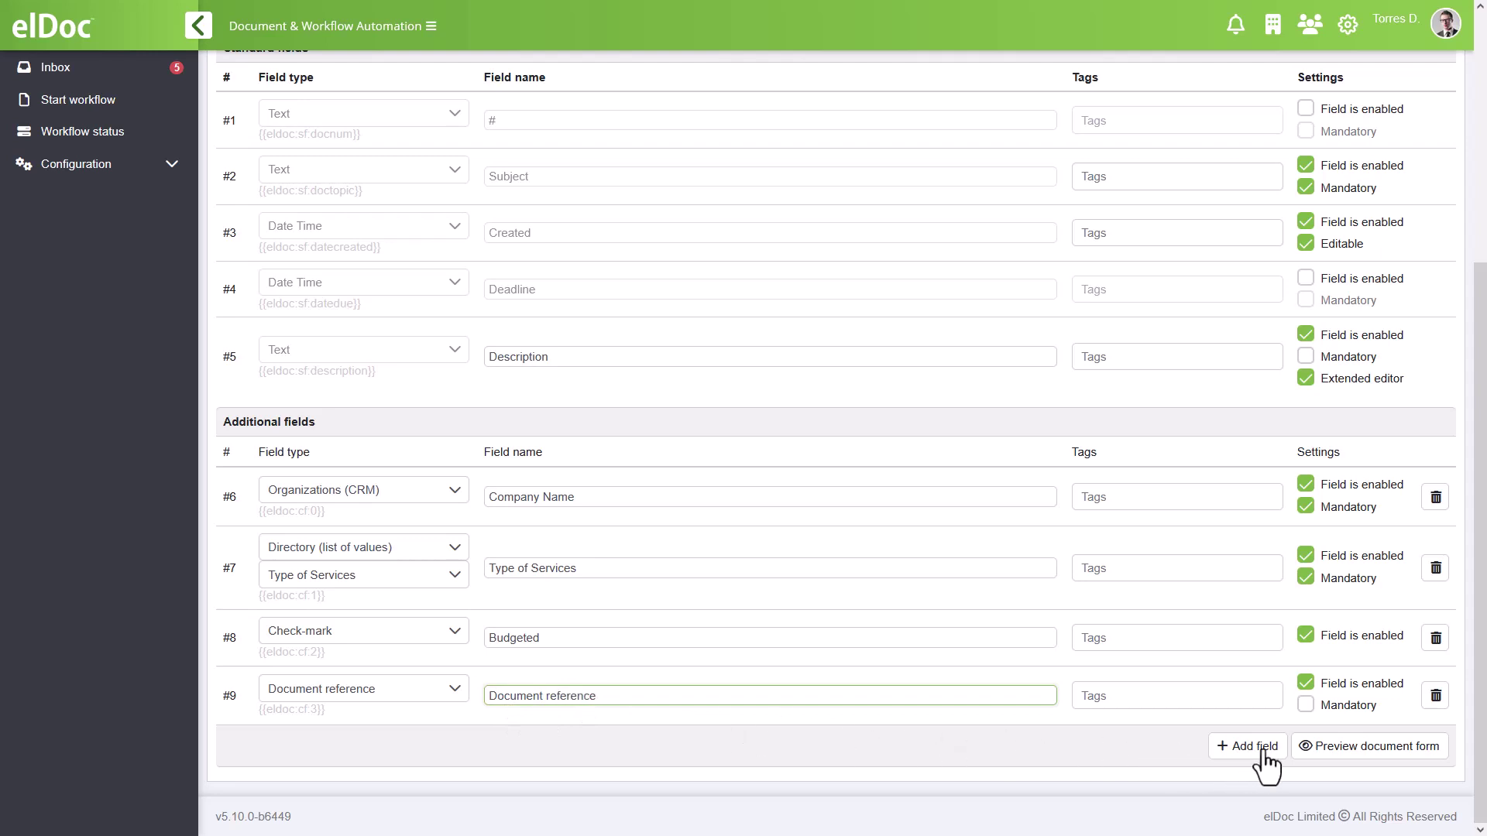
# - Add an additional field of type Table named "Scope of Services & Charges"
pyautogui.click(1252, 746)
pyautogui.click(451, 749)
pyautogui.scroll(-3, 448, 728)
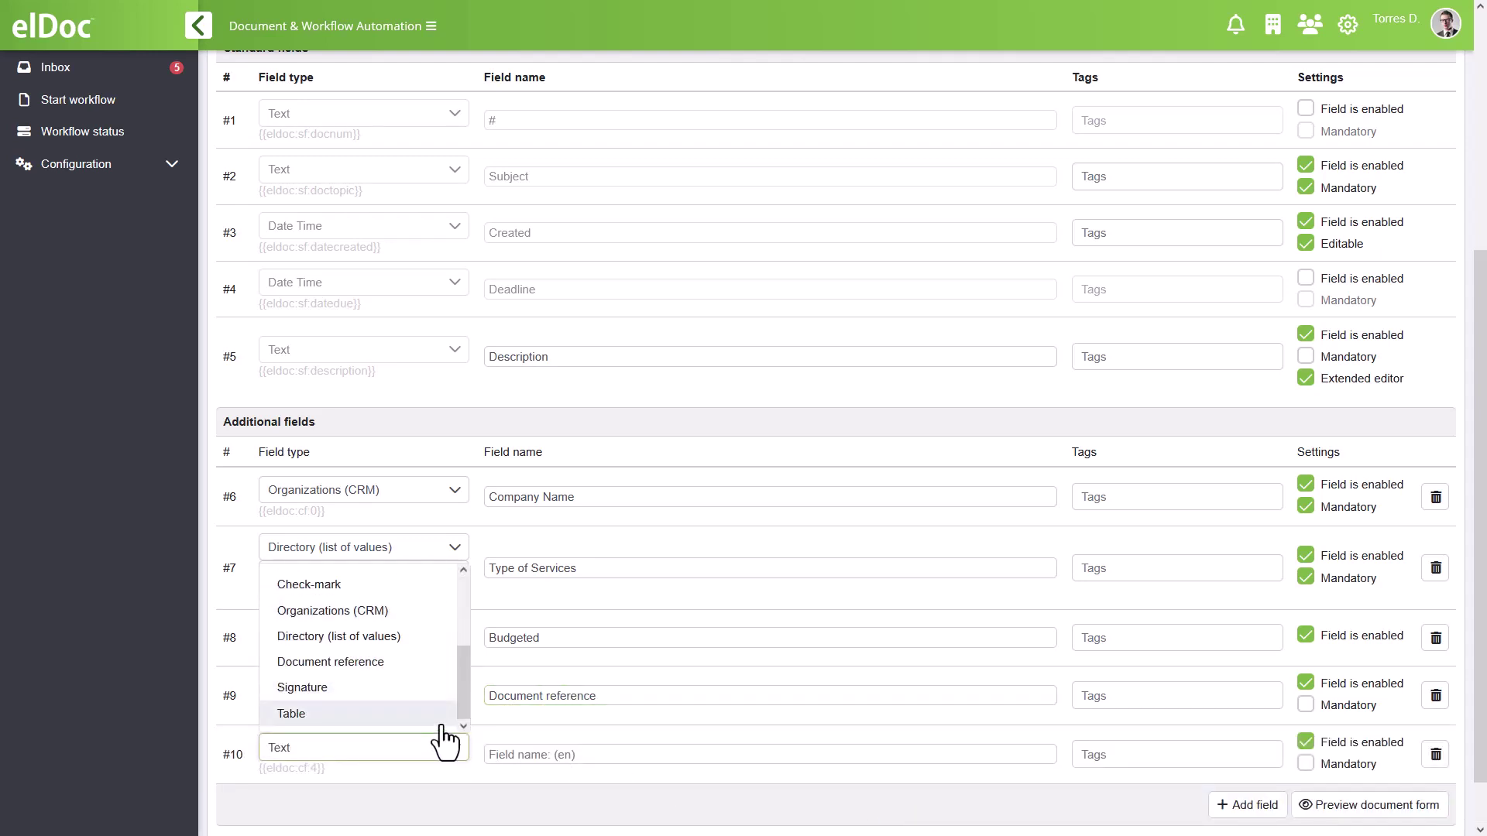
pyautogui.click(448, 720)
pyautogui.click(509, 743)
pyautogui.write('Scope of Services & Charges')
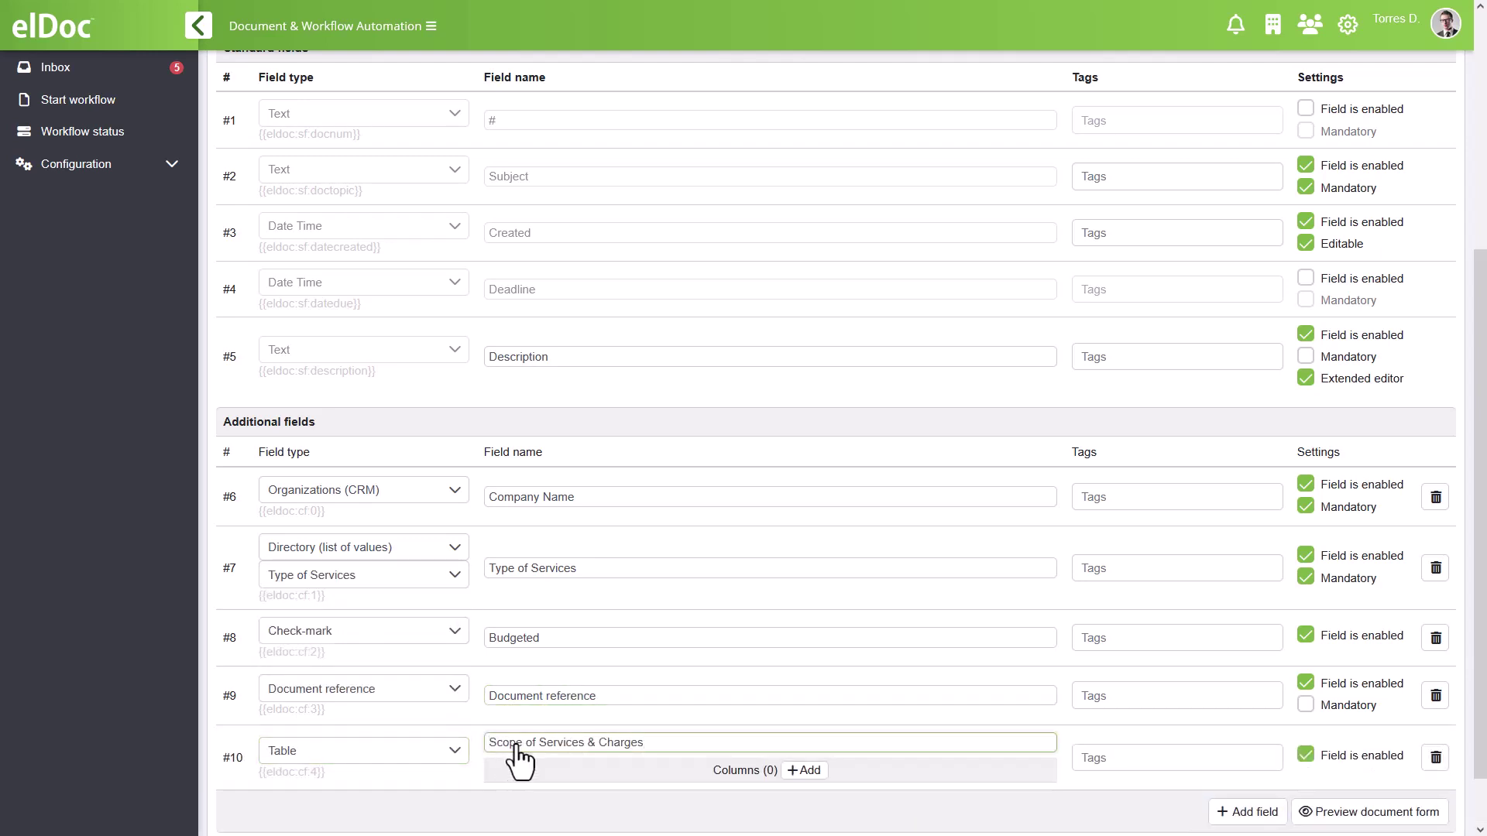
# - Add four columns to the Scope of Services & Charges table, named Description, Quantity, Rate and Amount
pyautogui.click(804, 770)
pyautogui.click(804, 770)
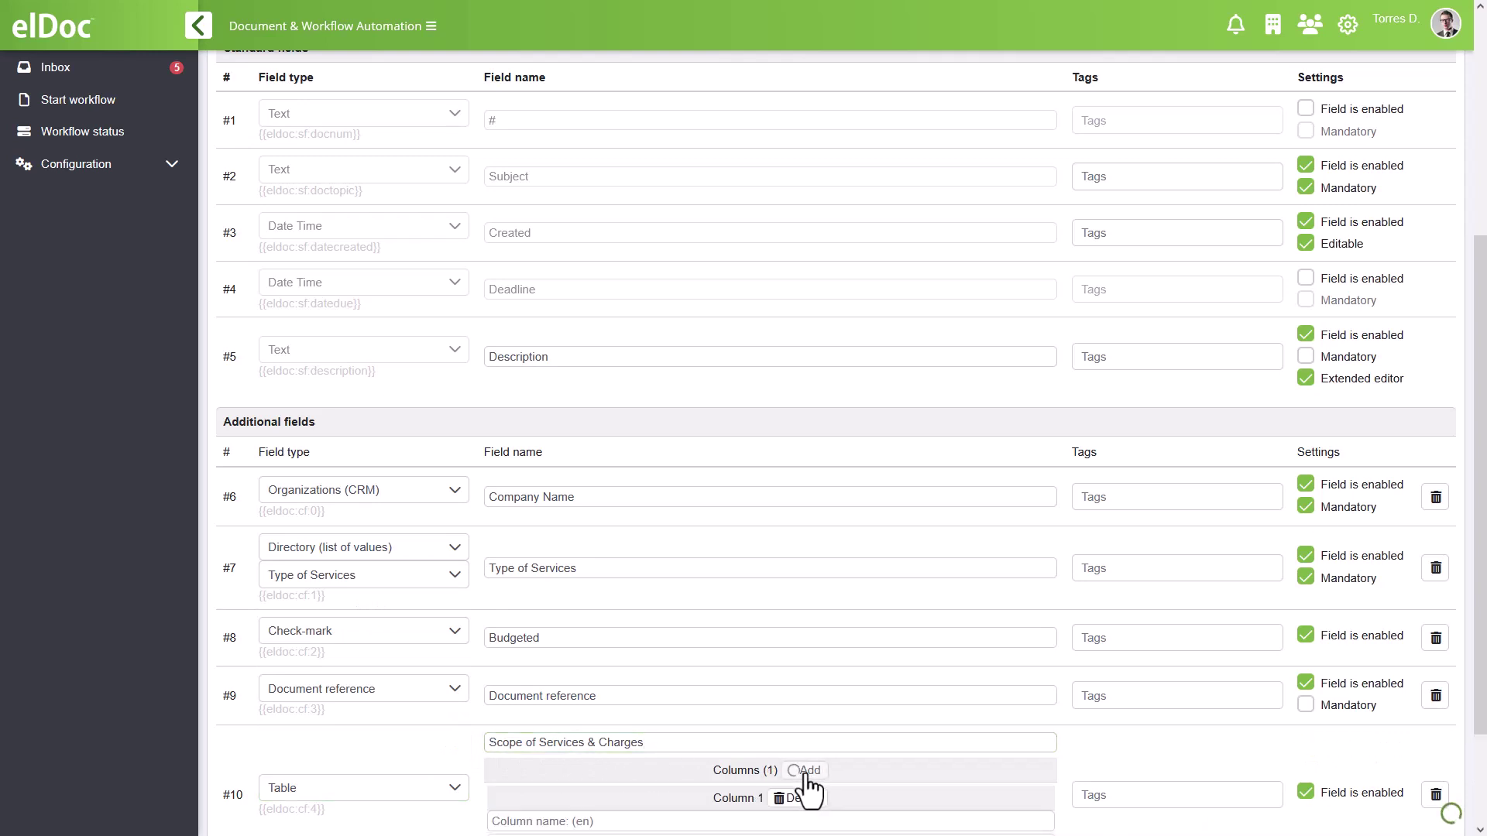
pyautogui.click(804, 770)
pyautogui.scroll(-2, 775, 770)
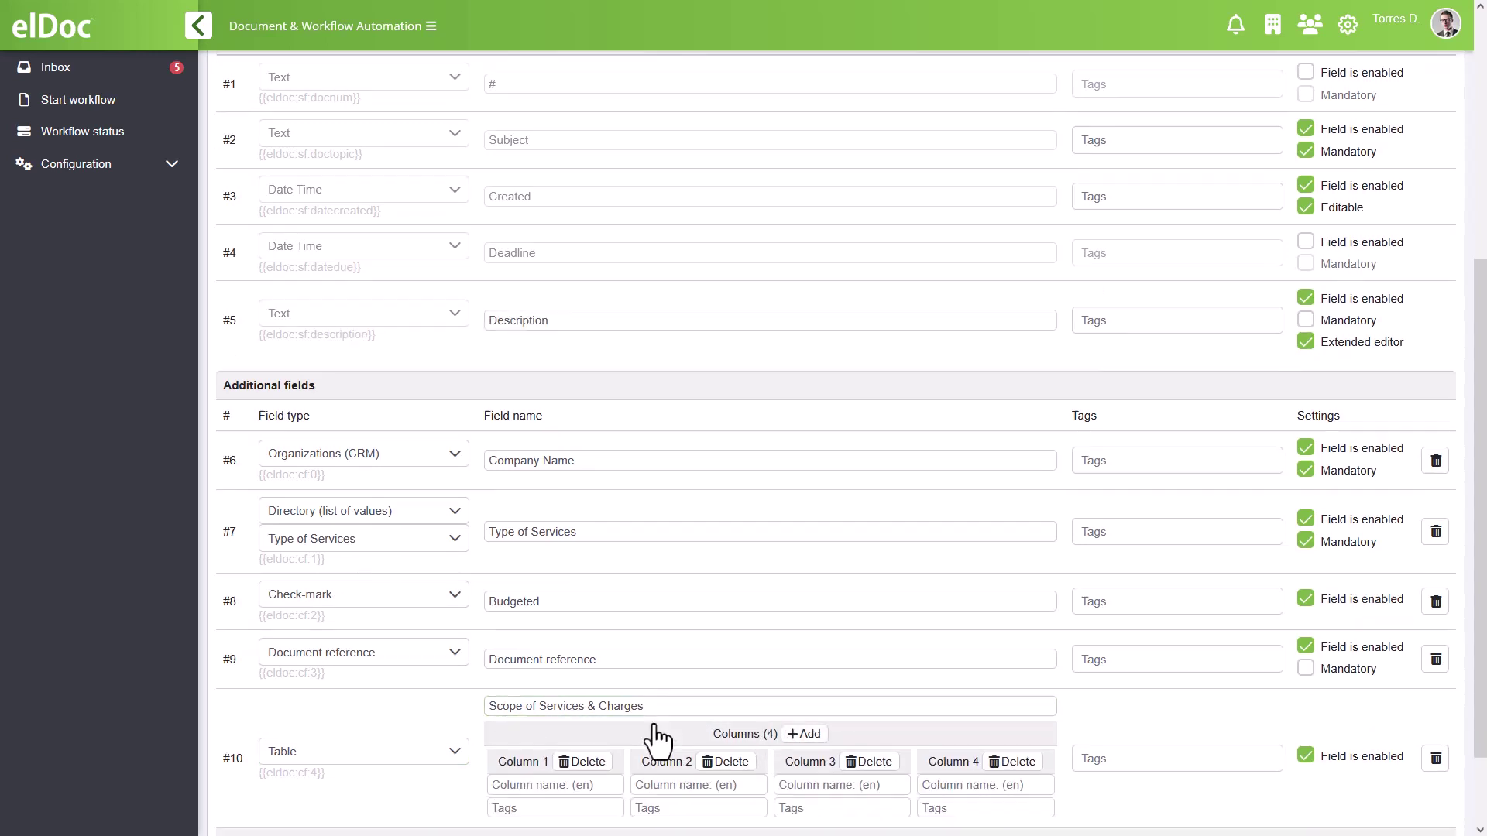
pyautogui.click(533, 683)
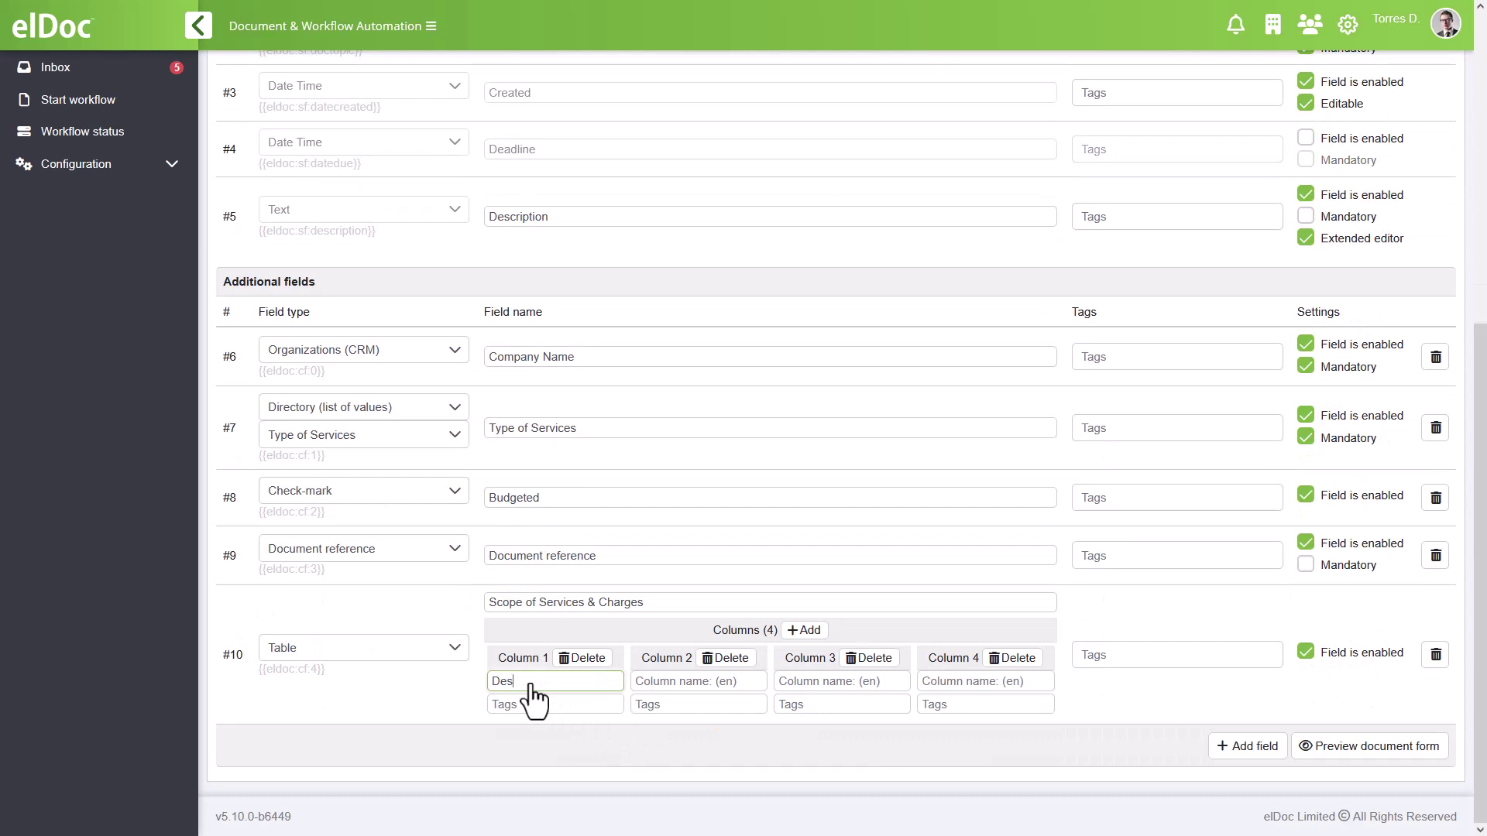
pyautogui.click(650, 683)
pyautogui.click(798, 684)
pyautogui.write('Rate')
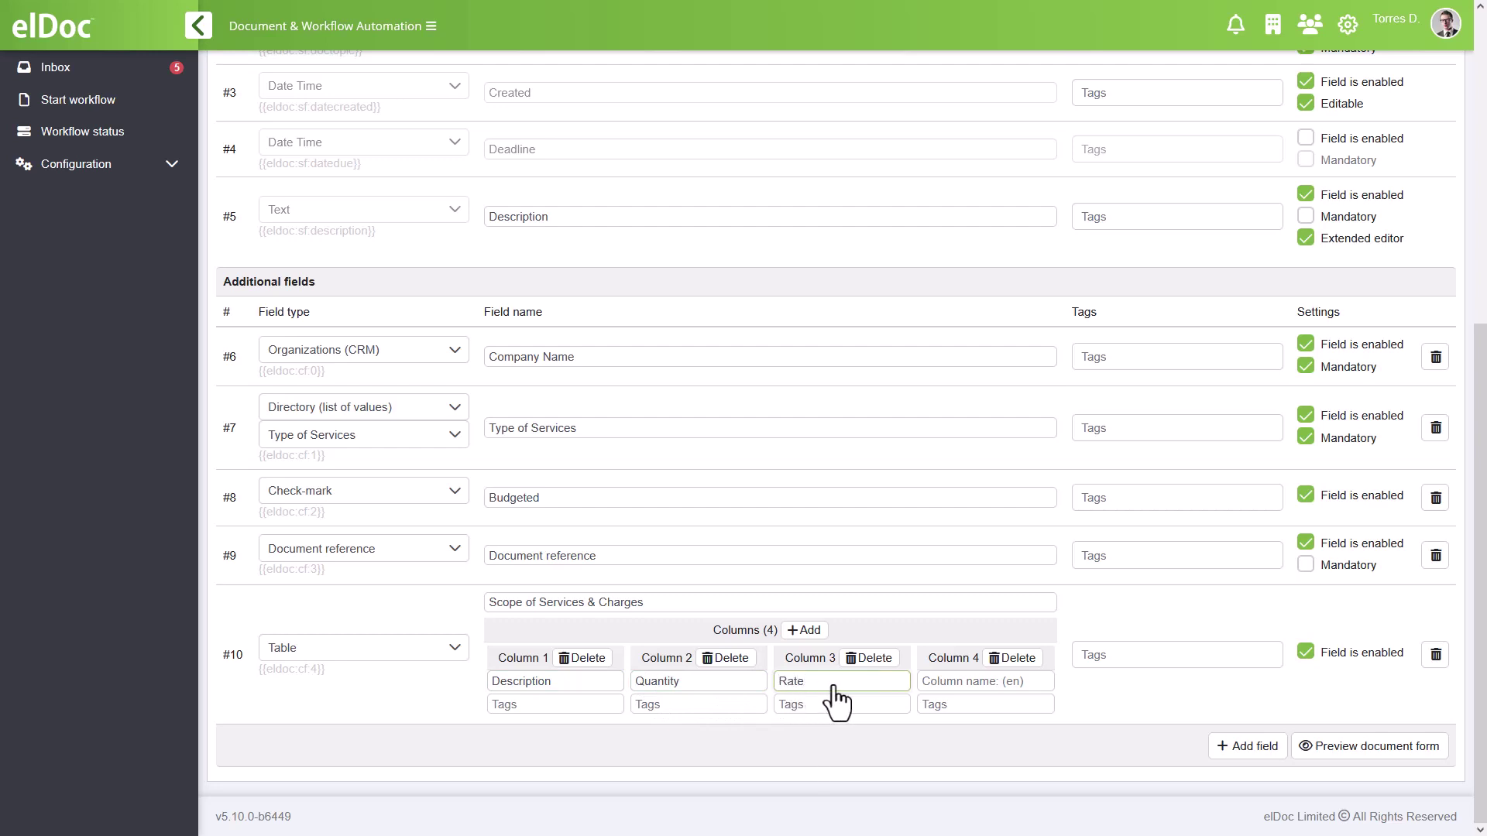
pyautogui.click(933, 684)
# - Add an additional field of type Signature named "Signature"
pyautogui.click(1231, 747)
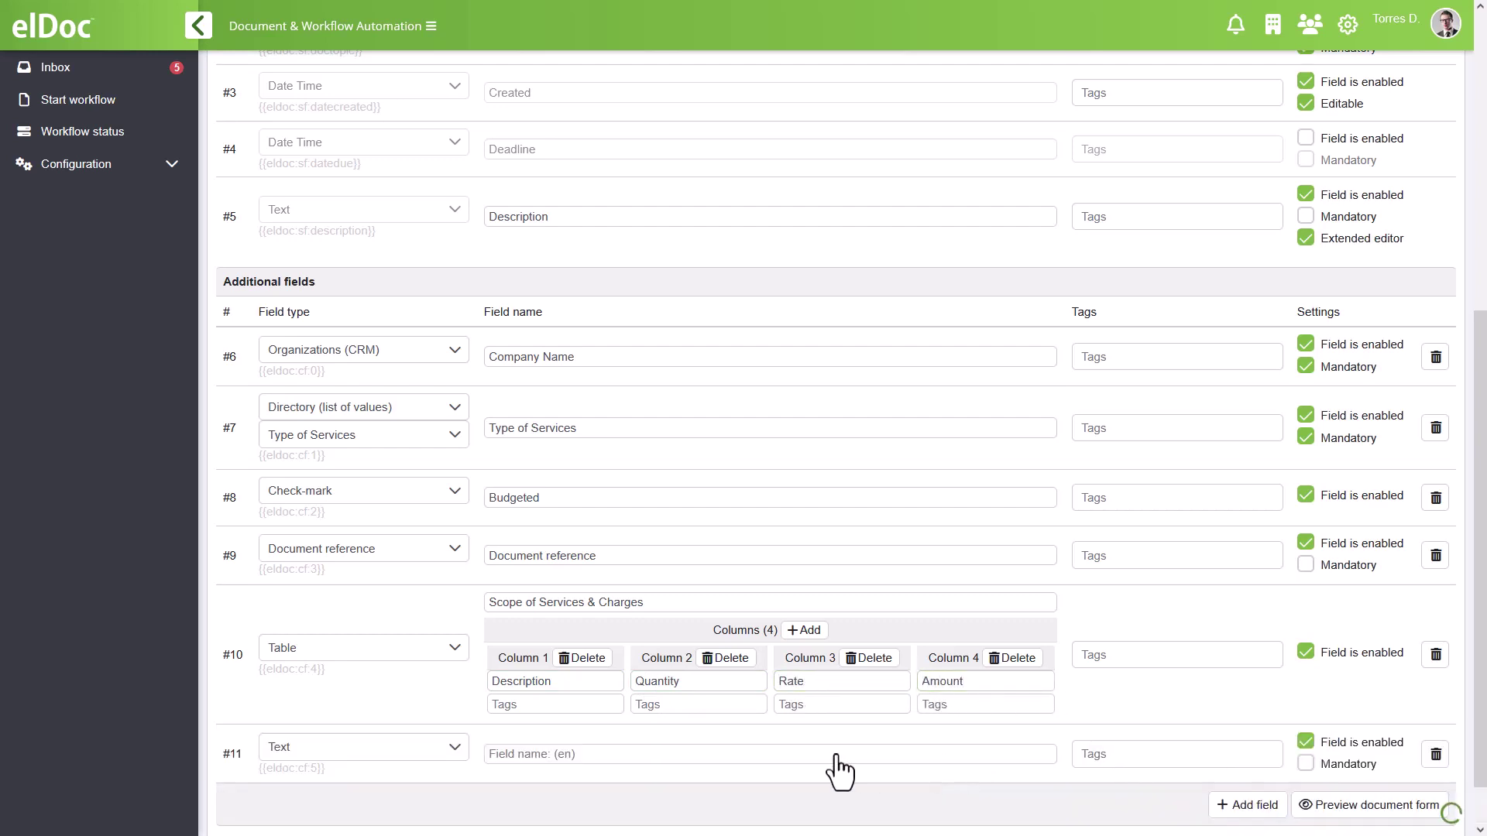
pyautogui.click(453, 748)
pyautogui.scroll(-3, 411, 681)
pyautogui.click(406, 688)
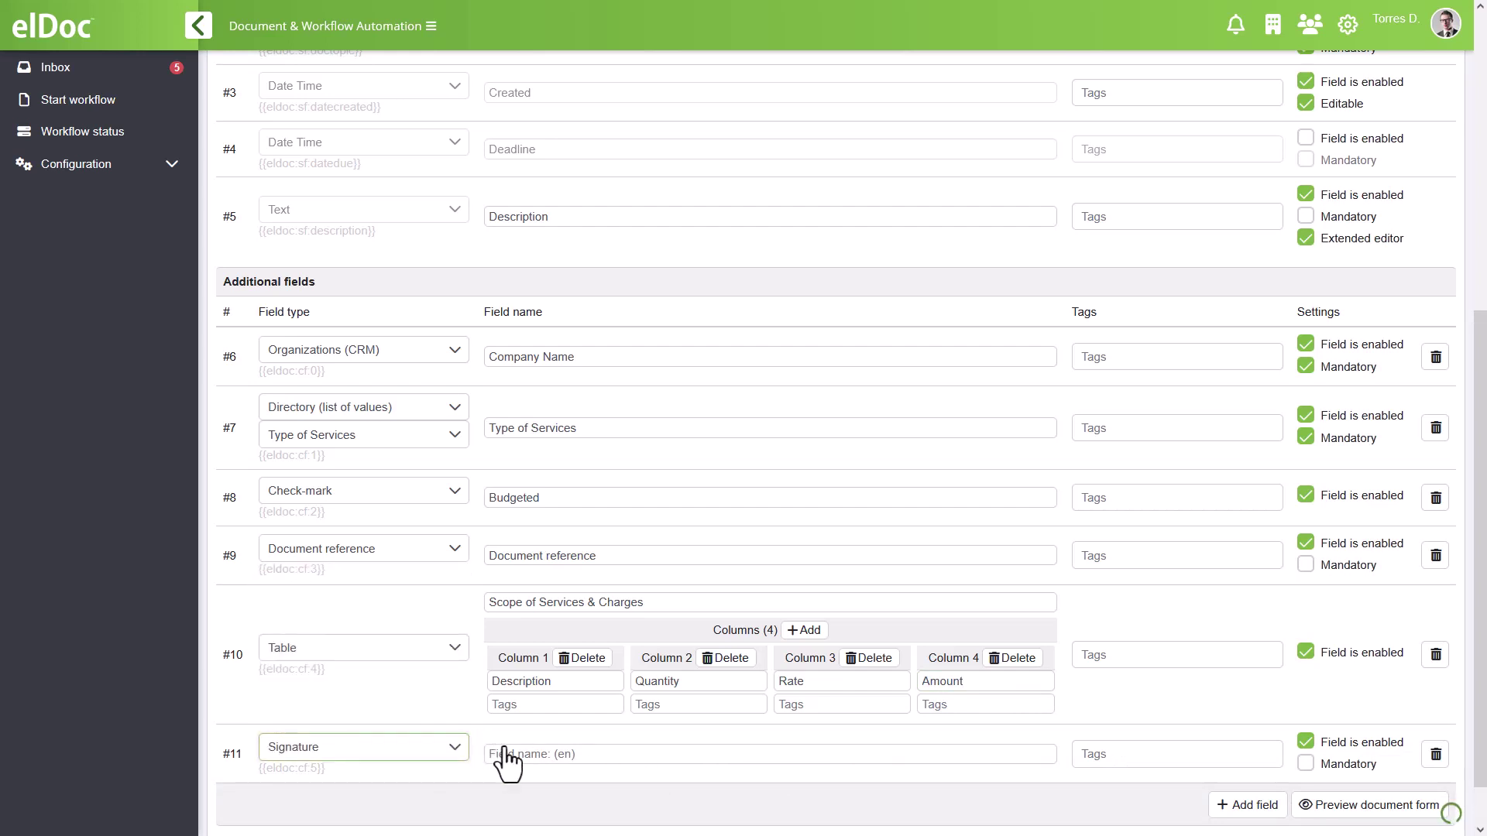
pyautogui.click(513, 756)
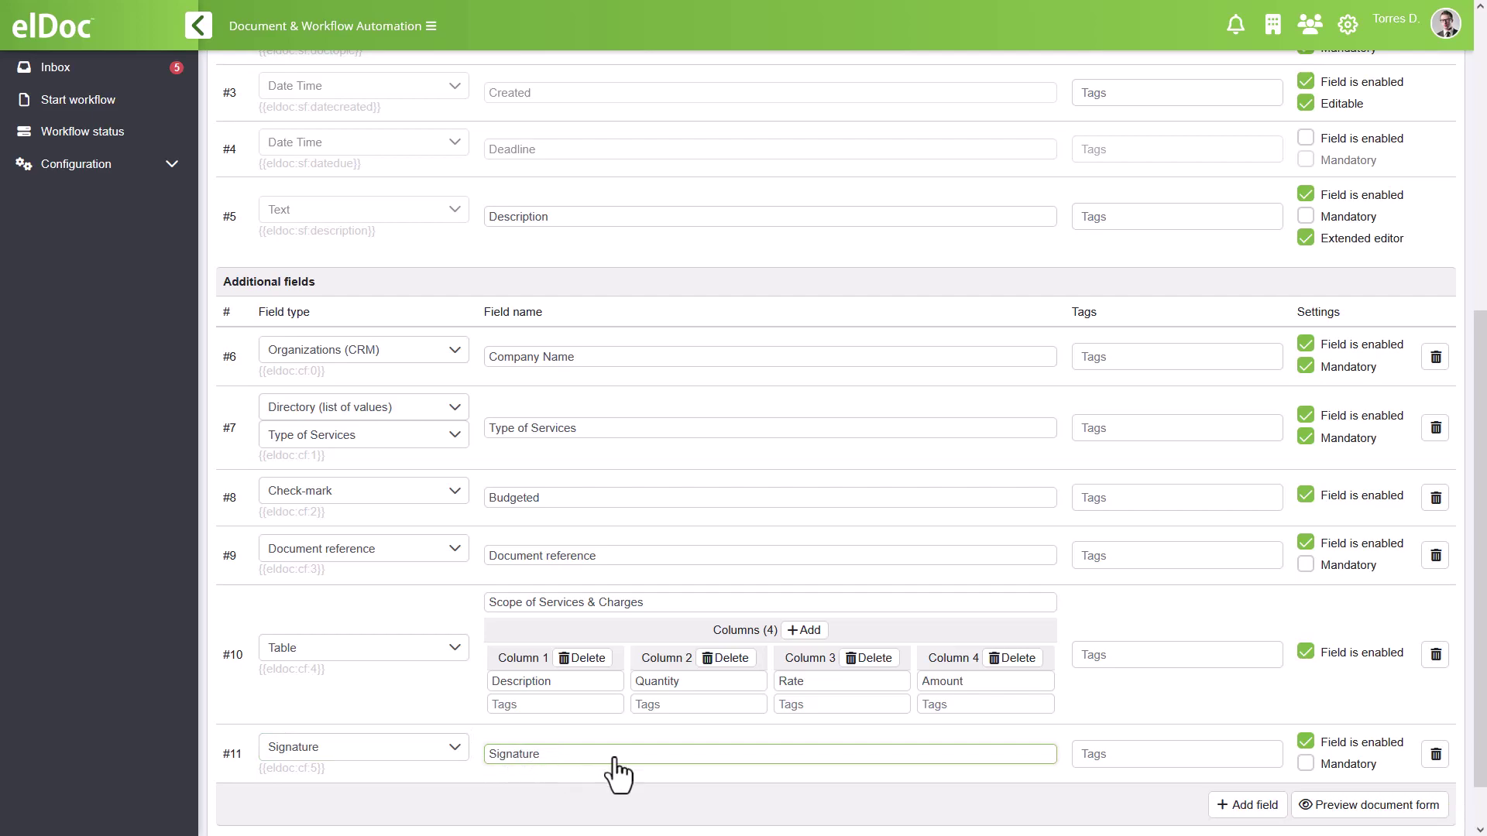
# - Preview the document form and check the available values of the Company Name and Type of Services fields
pyautogui.click(1351, 807)
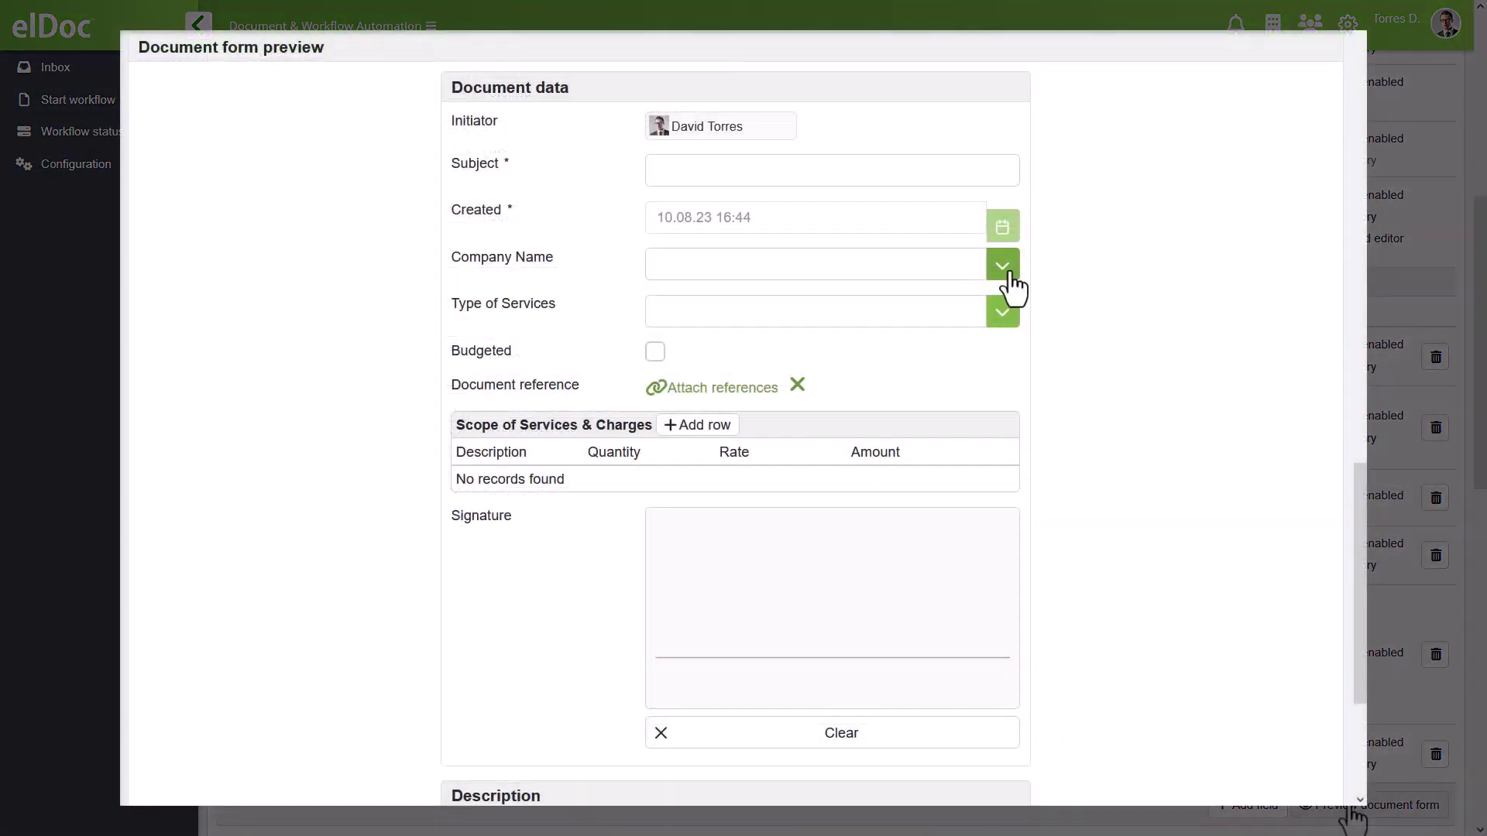
pyautogui.click(1005, 267)
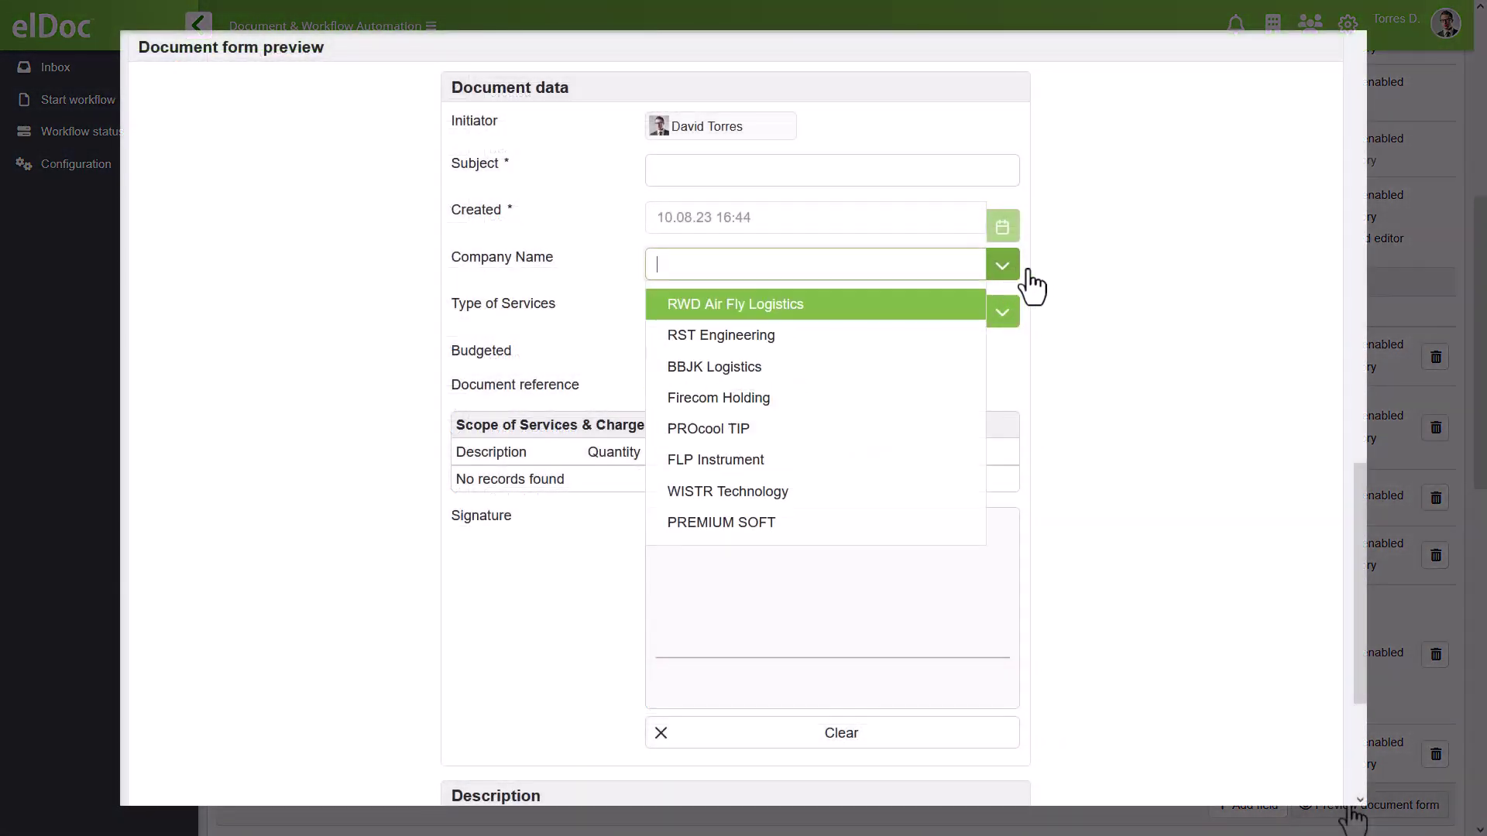
pyautogui.click(1039, 310)
pyautogui.click(1011, 330)
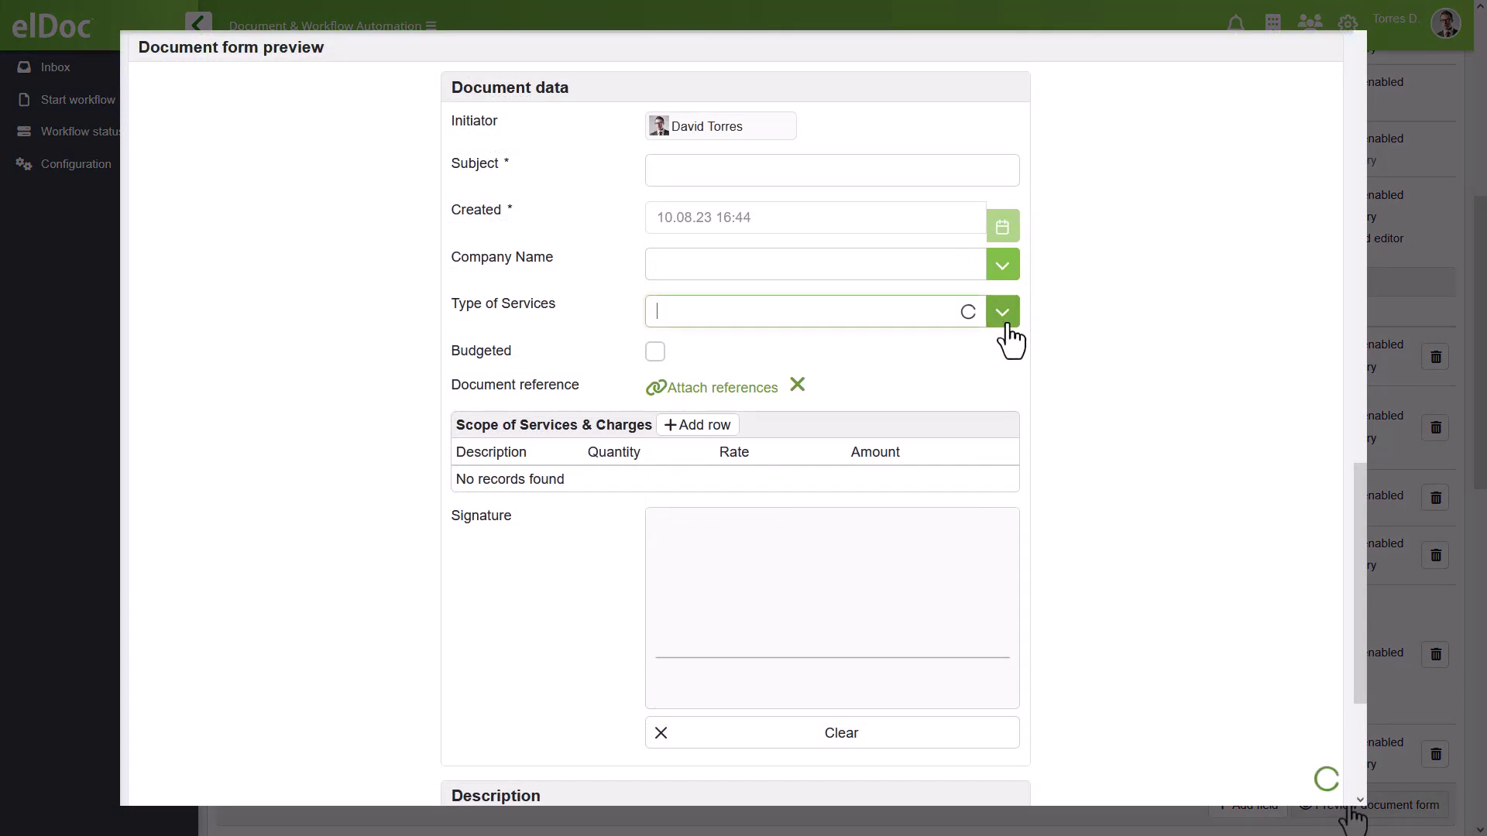
pyautogui.click(1042, 330)
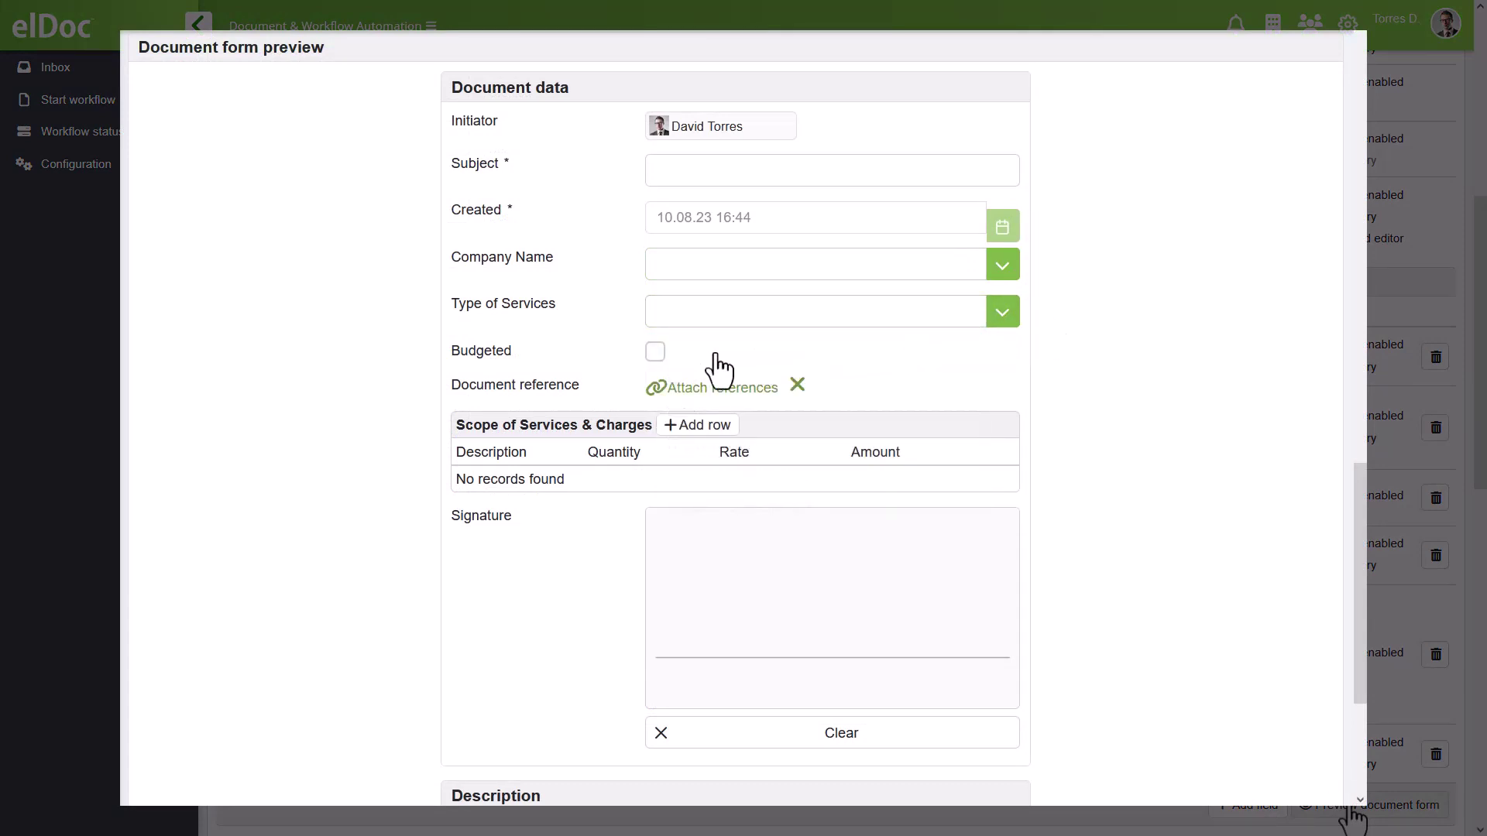
# - Test the Budgeted check-mark and add three rows to the Scope of Services & Charges table in the form preview
pyautogui.click(655, 357)
pyautogui.click(724, 432)
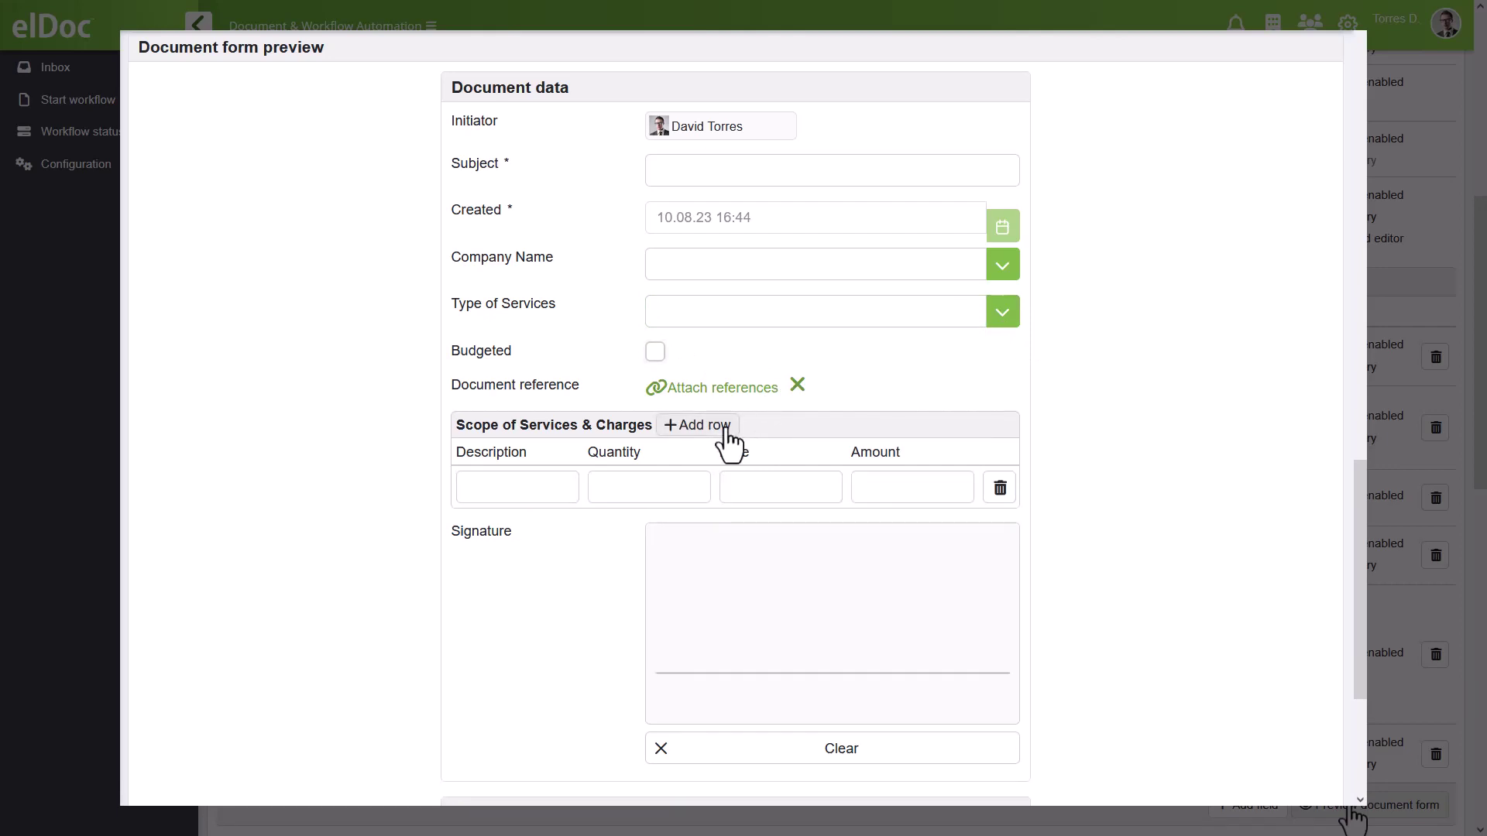
pyautogui.click(728, 431)
pyautogui.click(728, 432)
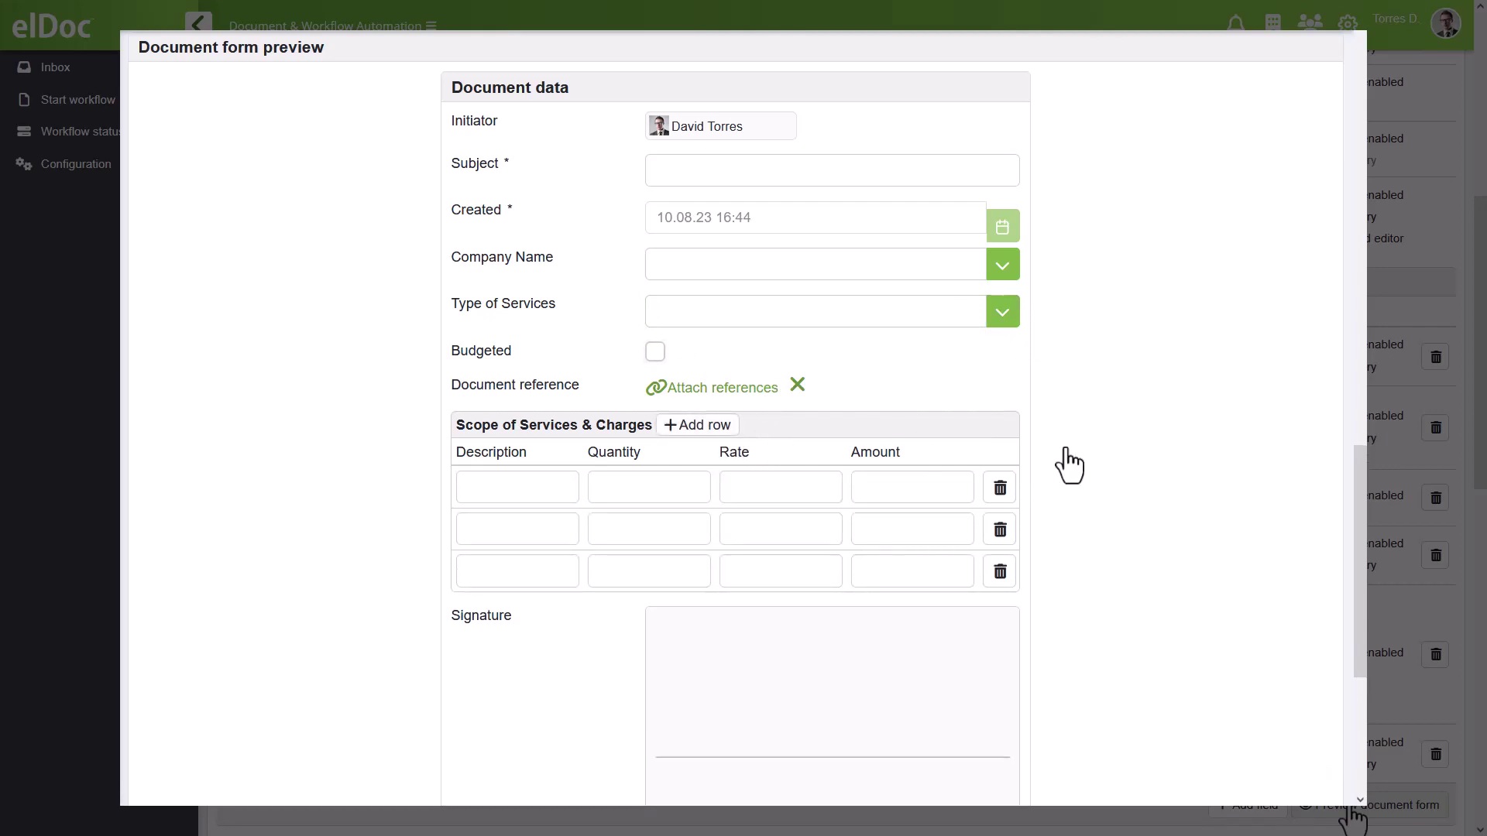
# - Draw and clear a test signature, review the Description editor, and close the form preview
pyautogui.scroll(-4, 1138, 496)
pyautogui.moveTo(703, 358)
pyautogui.mouseDown()
pyautogui.moveTo(694, 454)
pyautogui.moveTo(986, 434)
pyautogui.mouseUp()
pyautogui.click(994, 505)
pyautogui.scroll(-1, 998, 522)
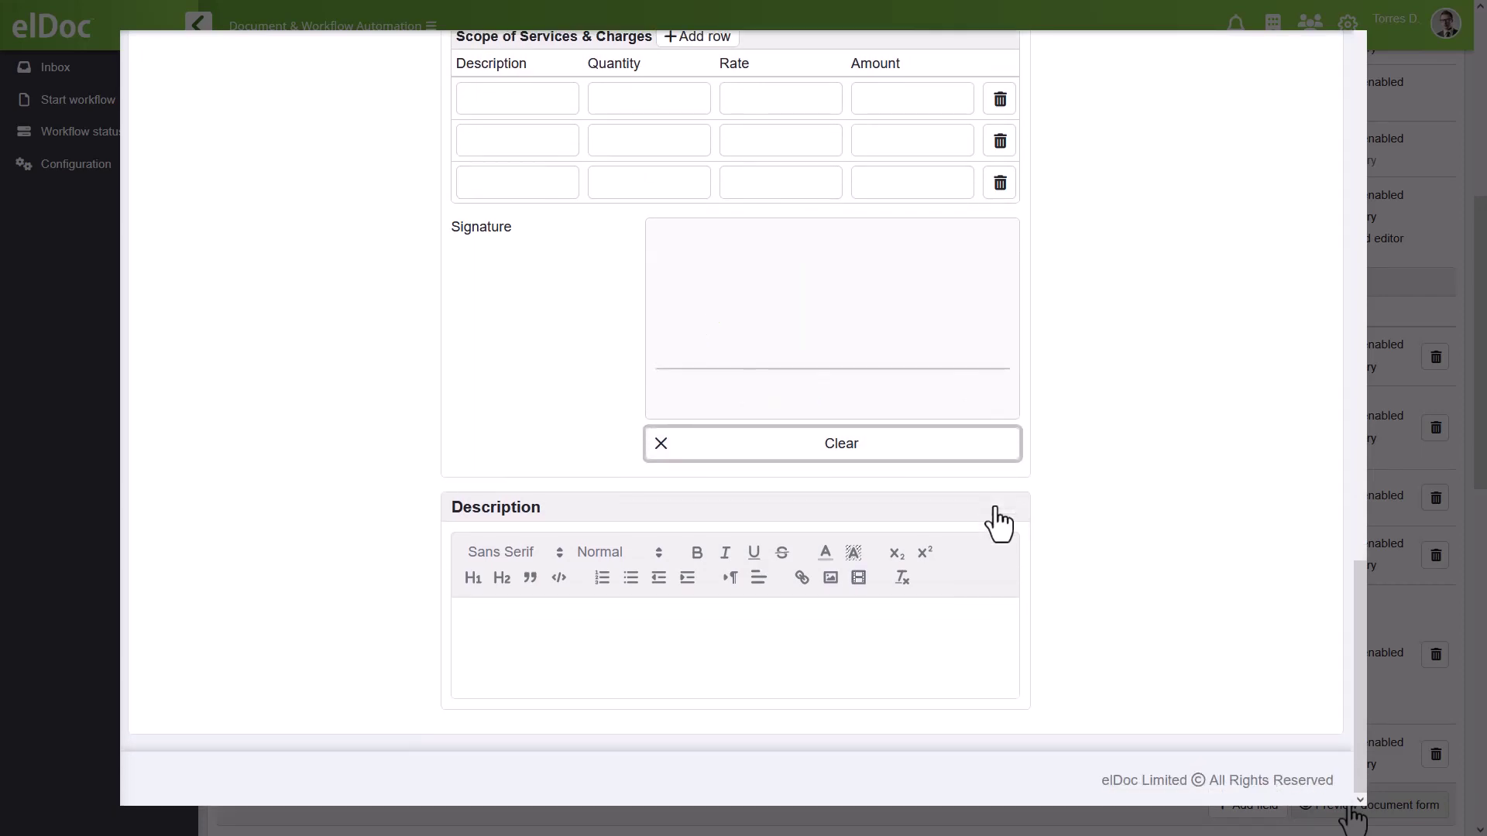
pyautogui.press('Escape')
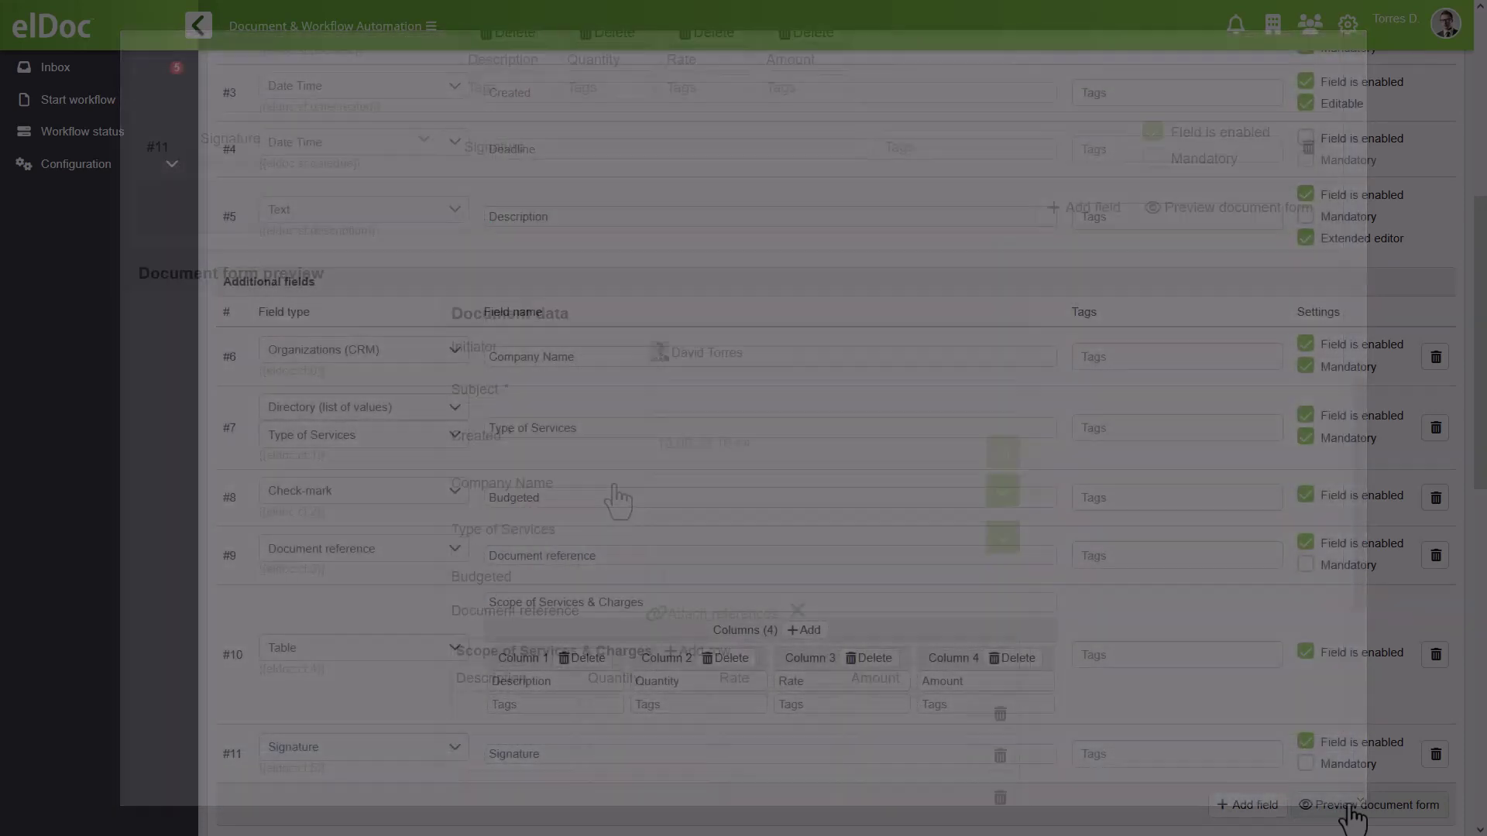
# - Attach the file "Master Service Agreement Template.docx" as a document template of the form
pyautogui.scroll(7, 491, 526)
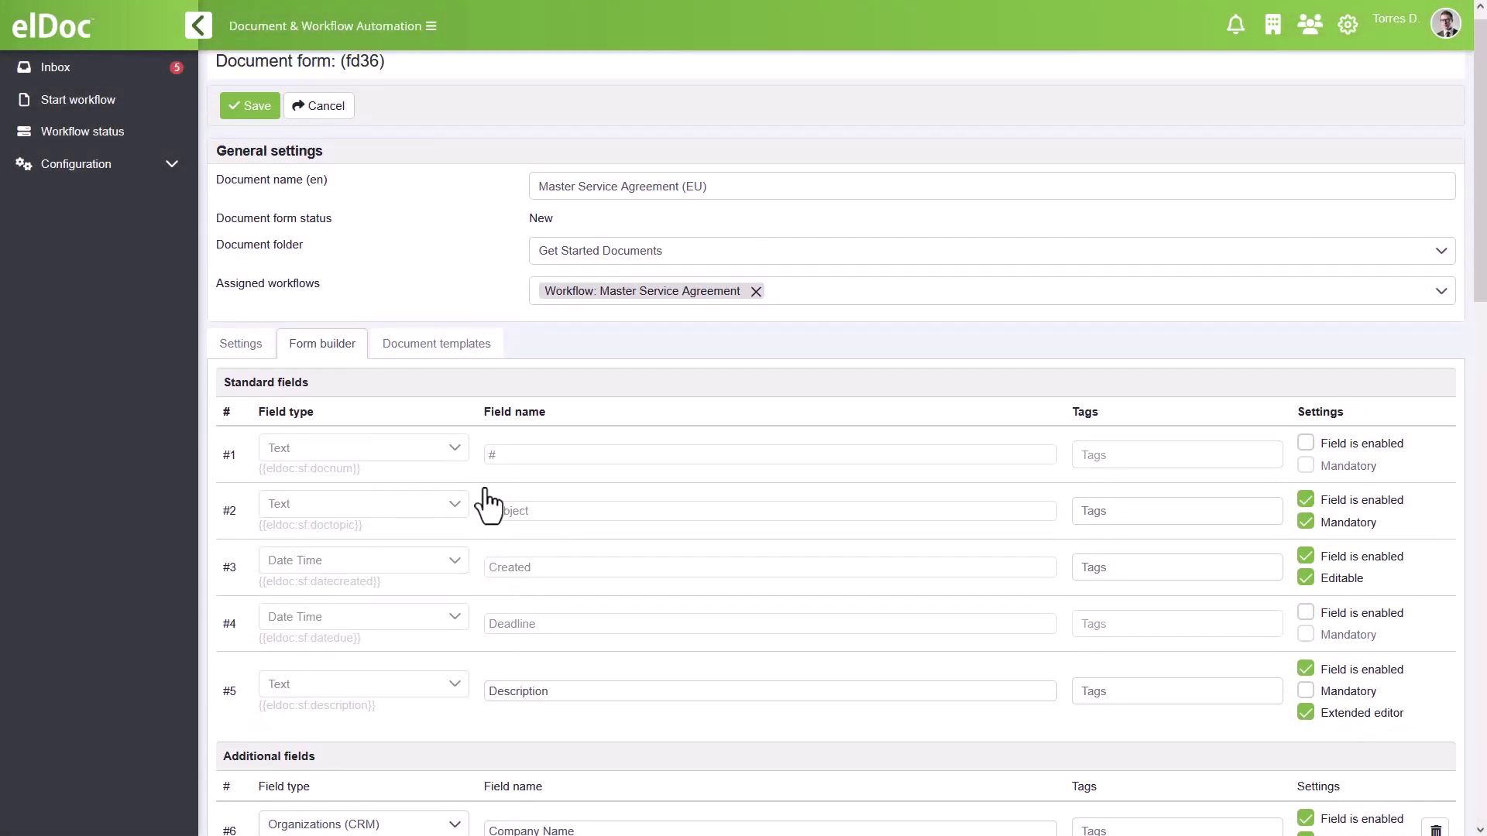
pyautogui.click(457, 363)
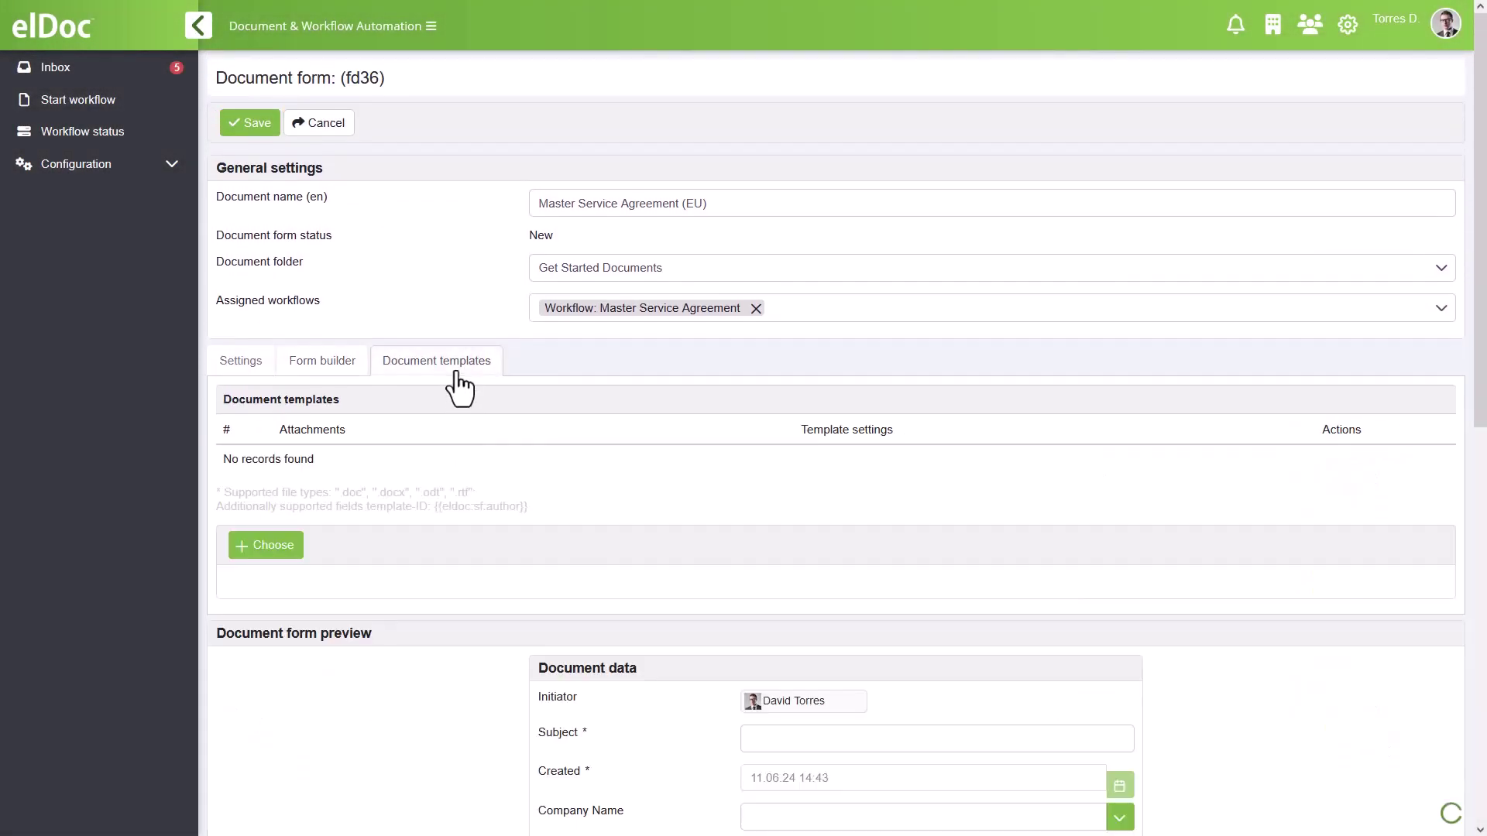
pyautogui.click(271, 546)
pyautogui.doubleClick(267, 108)
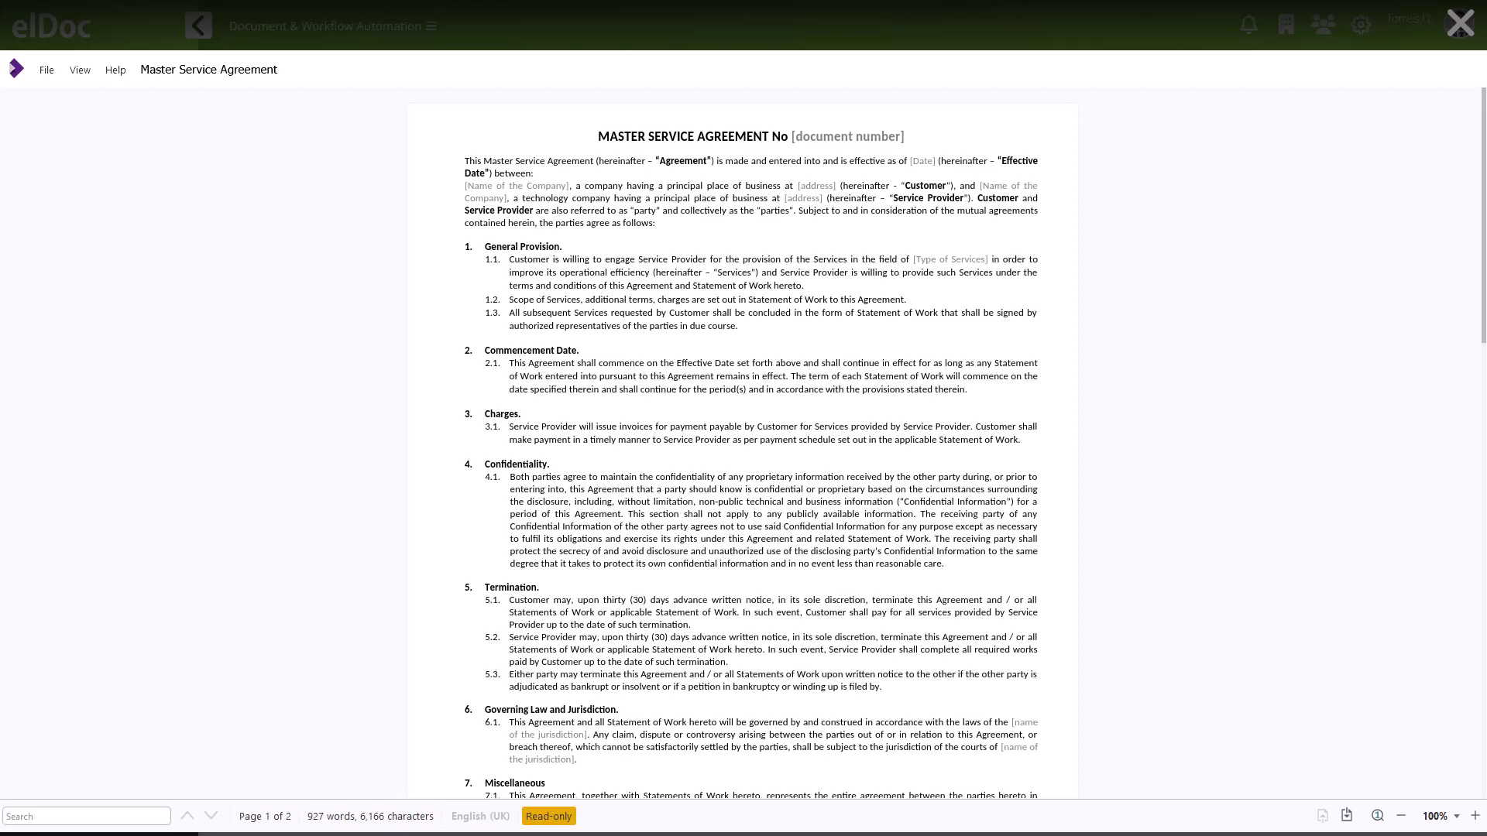
# - Review the text and bracketed placeholders of the Master Service Agreement template on both pages, and close the template view
pyautogui.scroll(-10, 743, 441)
pyautogui.scroll(4, 744, 441)
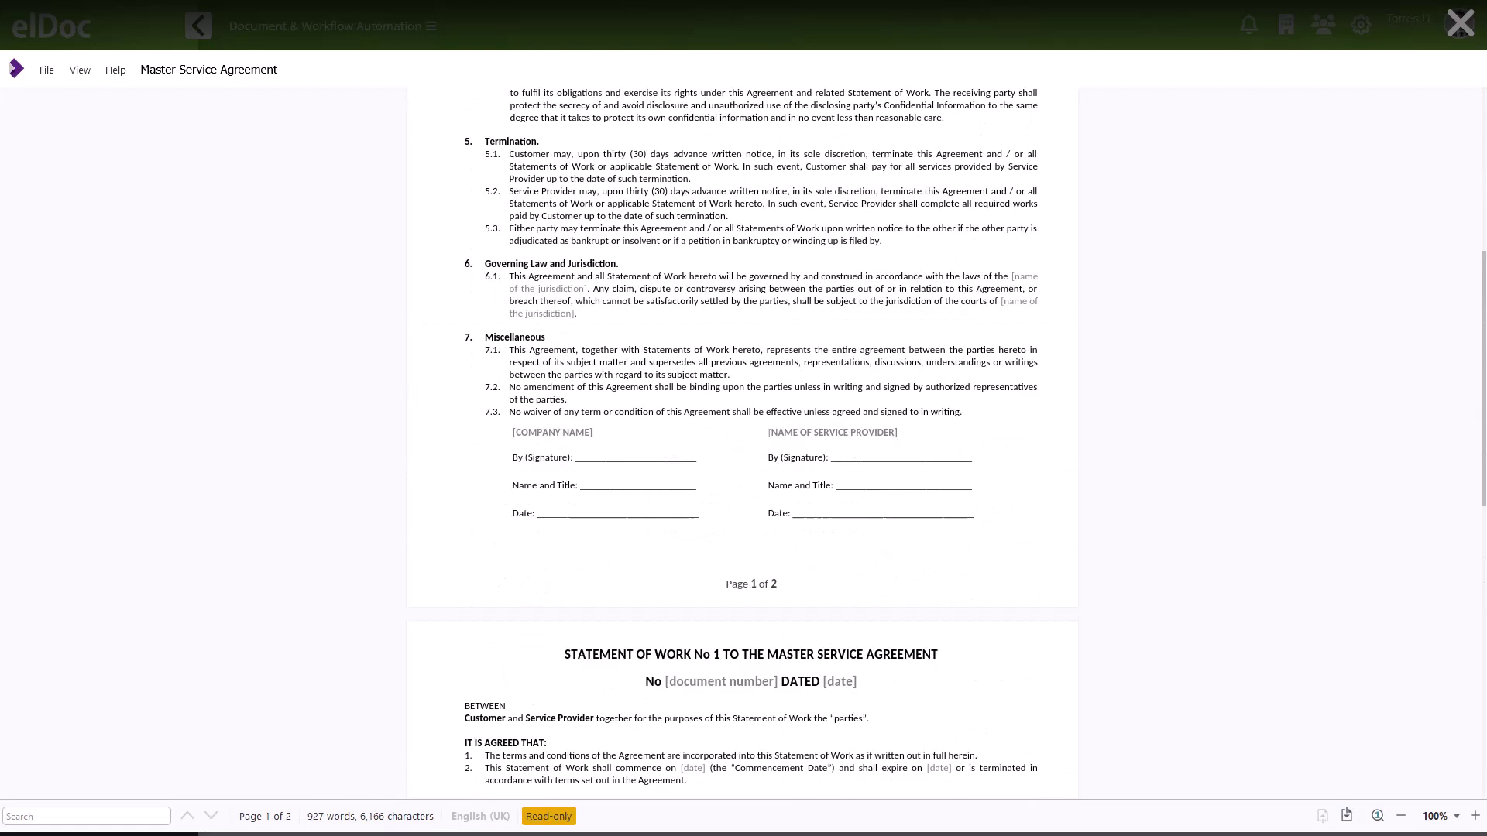
pyautogui.scroll(6, 744, 441)
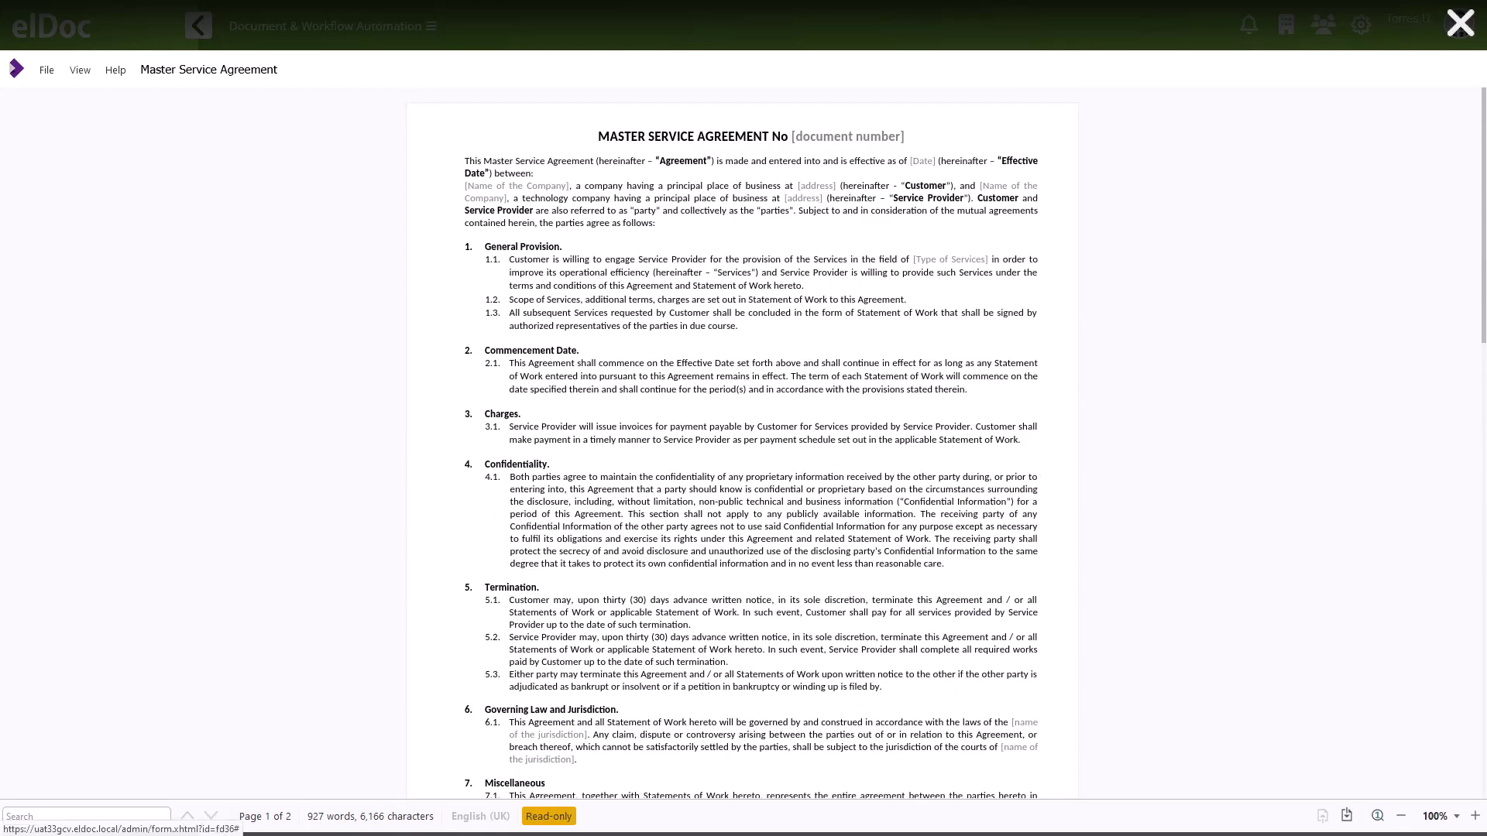
pyautogui.click(1460, 23)
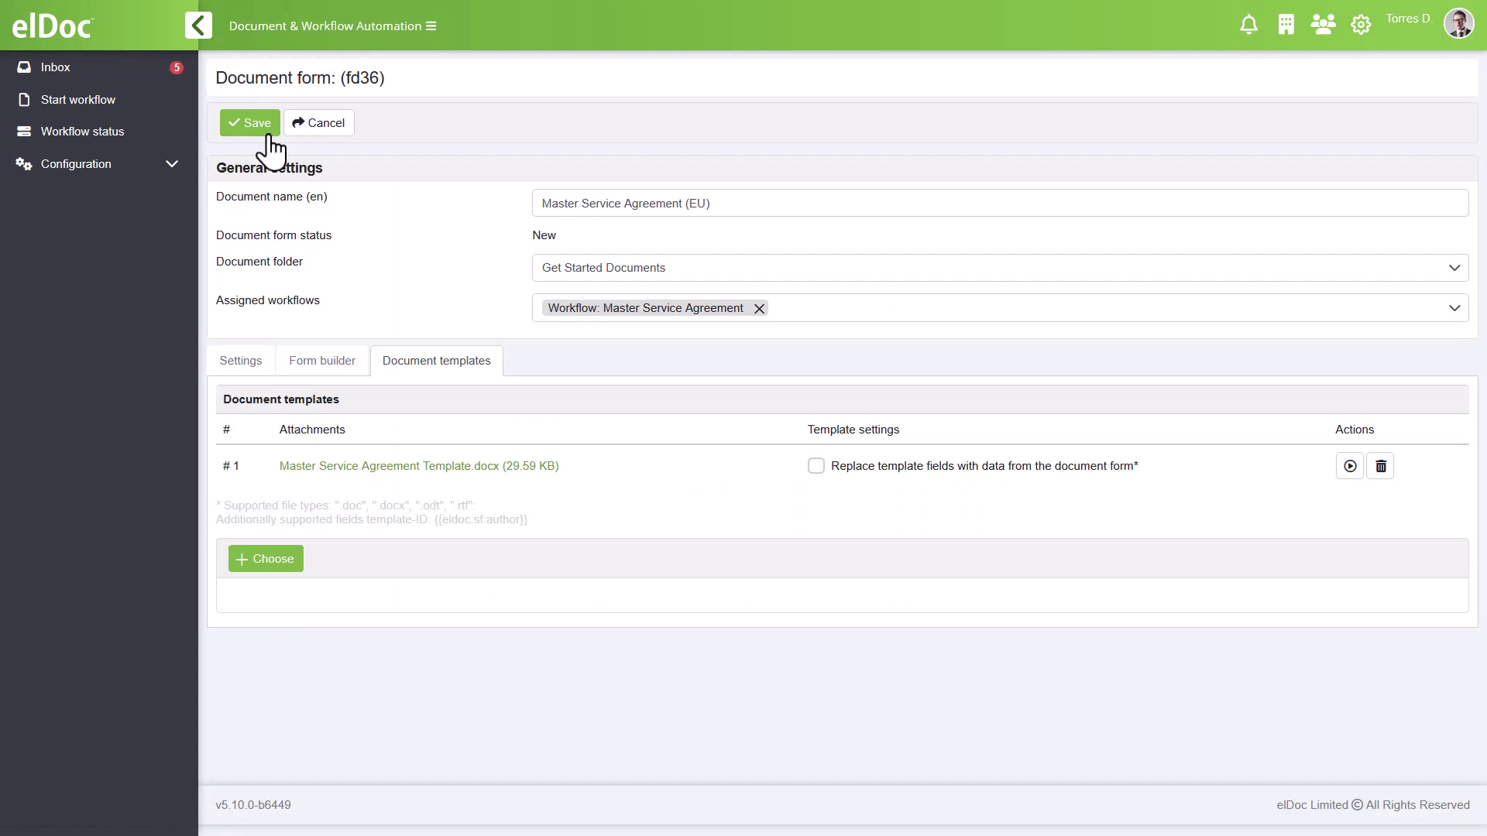
# - Save the "Master Service Agreement (EU)" document form and expand the Configuration section
pyautogui.click(266, 133)
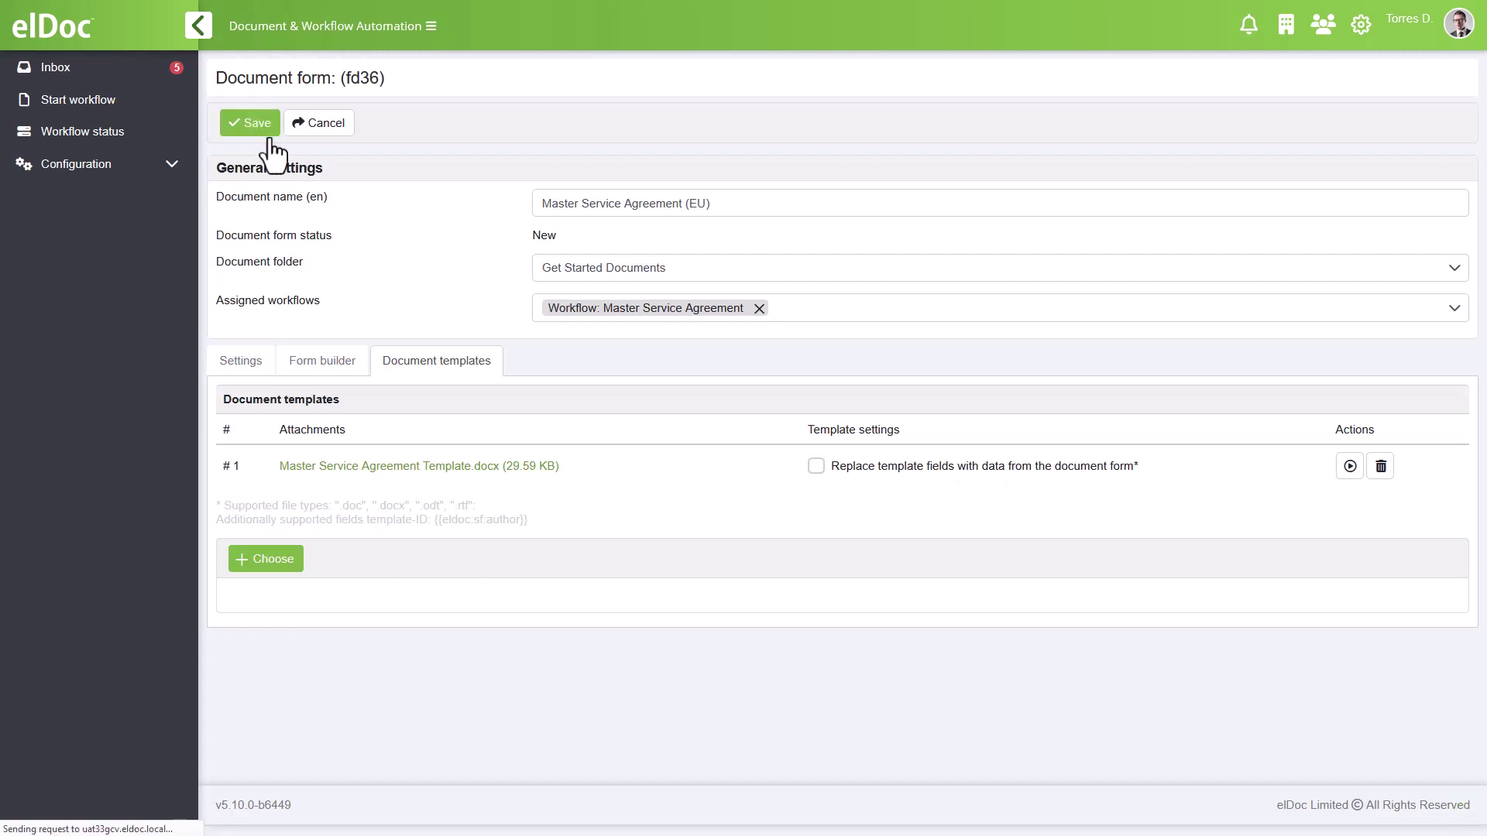
pyautogui.click(176, 186)
pyautogui.click(174, 232)
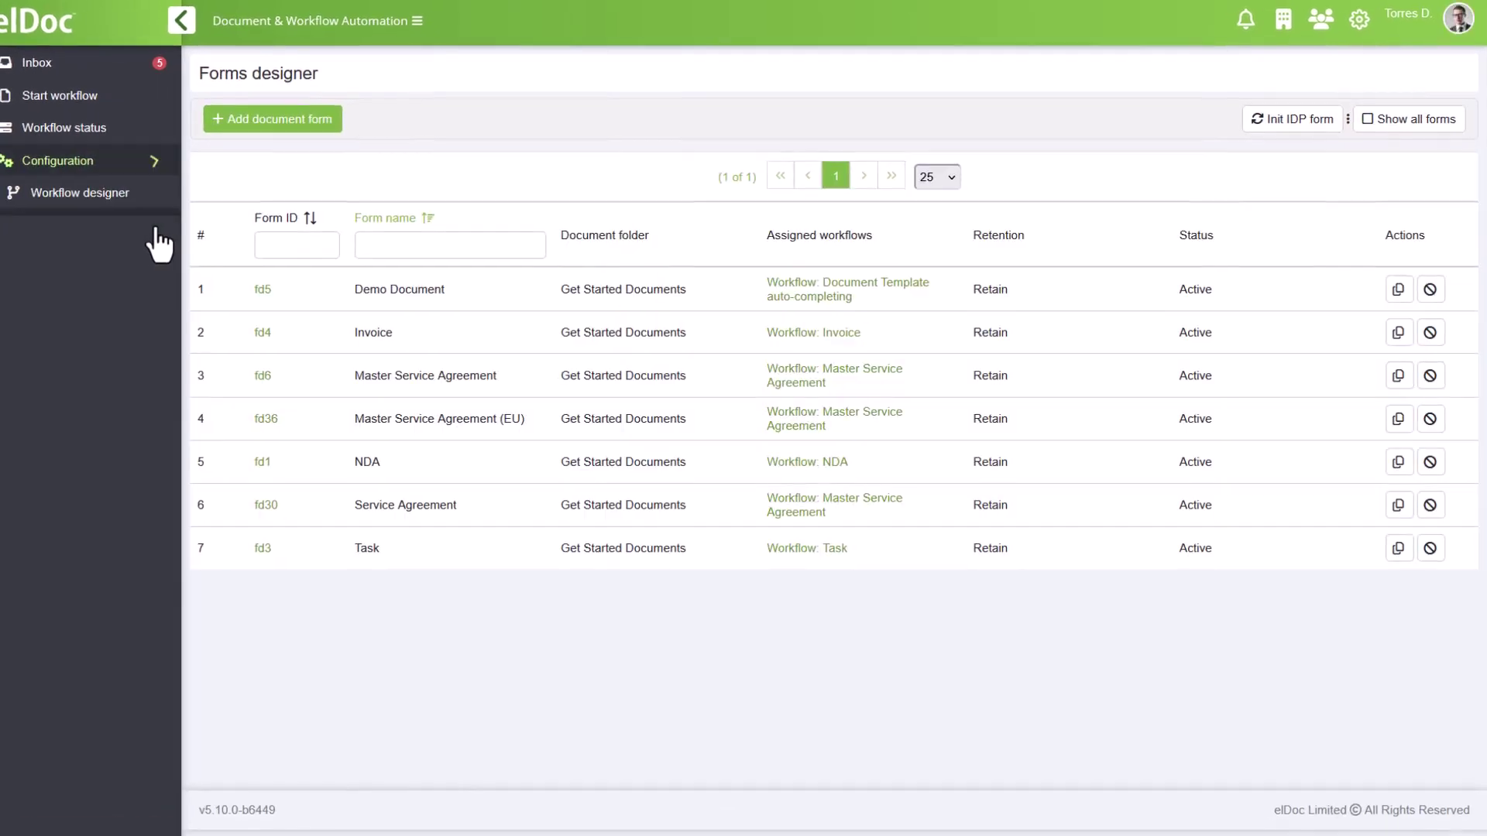